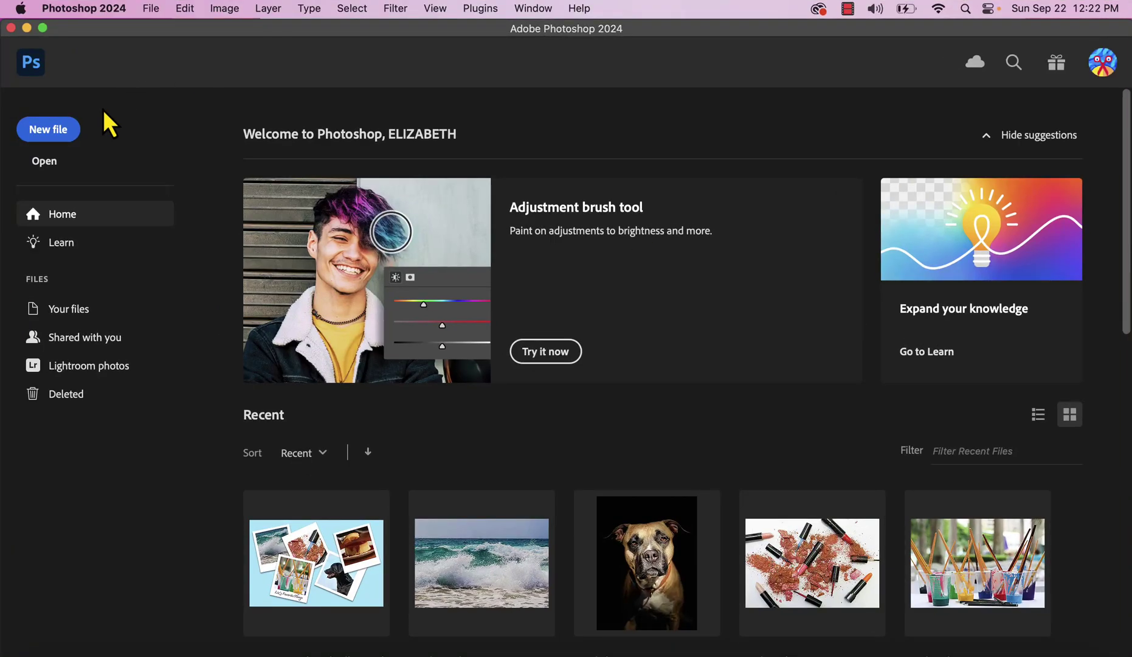
Start a new Tabloid print document named 'collage' in landscape orientation
click(66, 129)
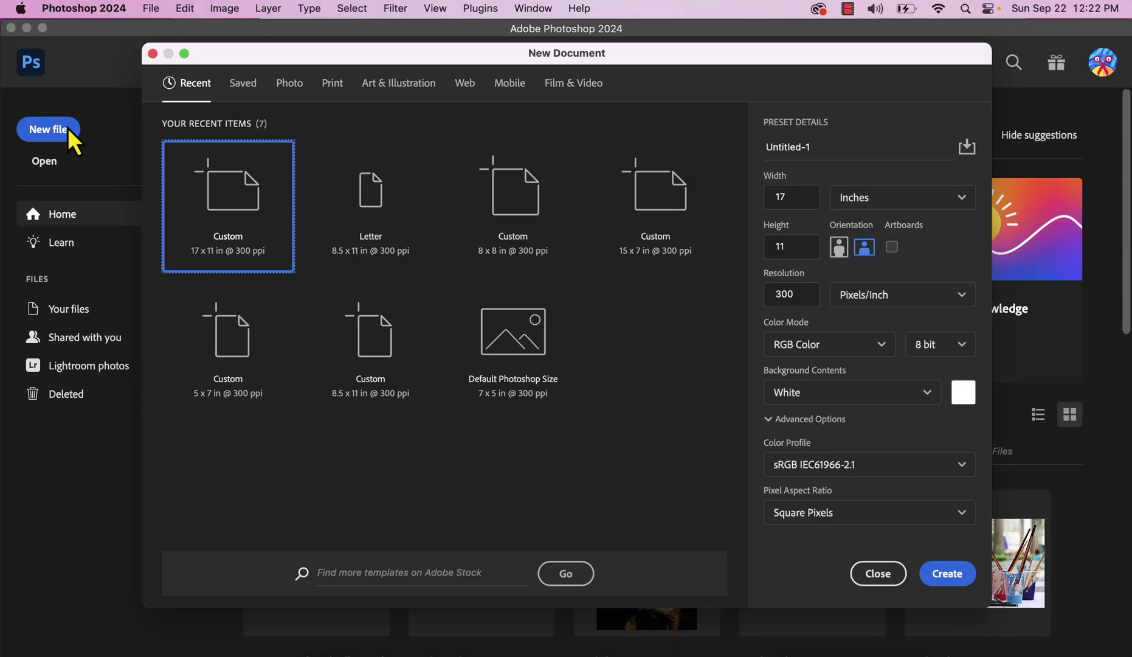
click(332, 84)
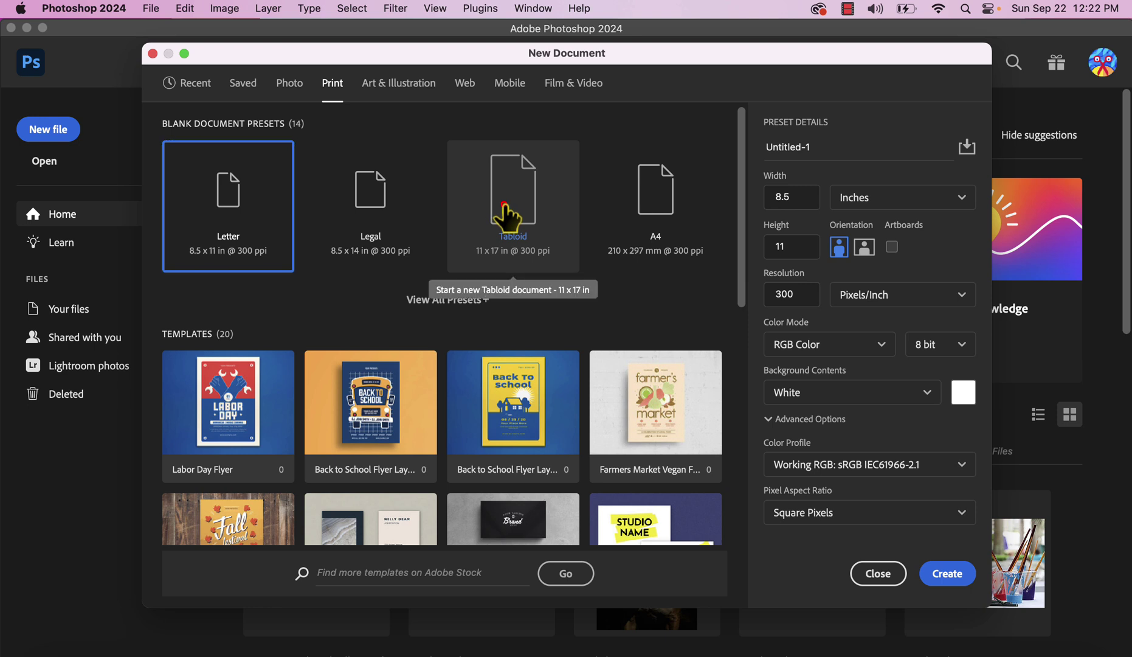
click(505, 207)
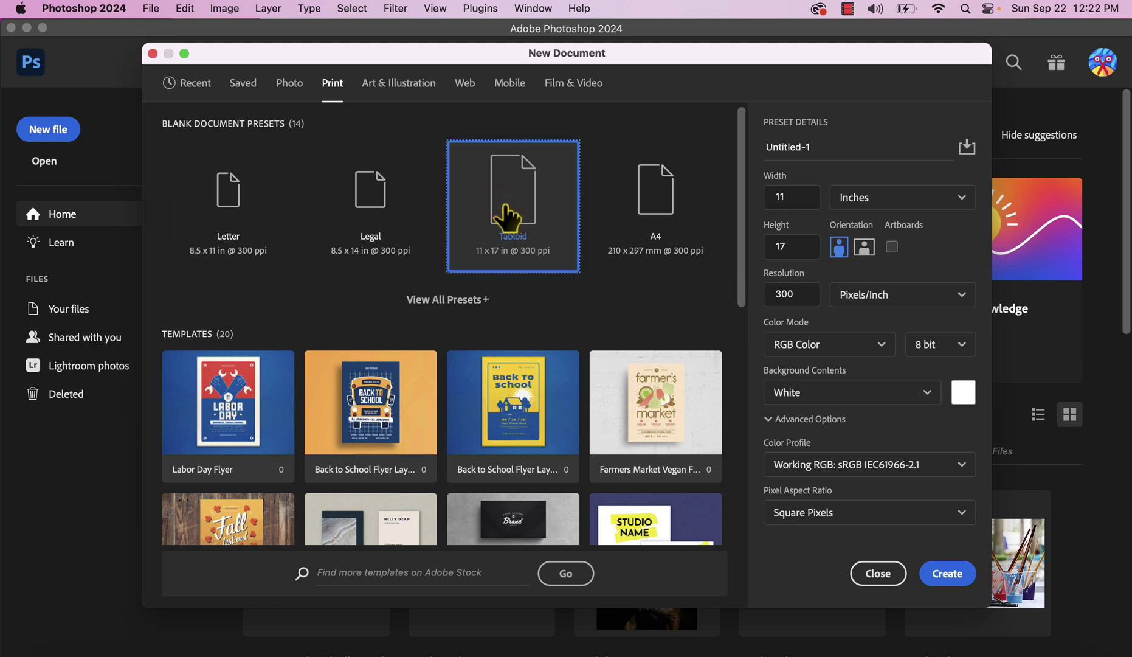
click(775, 147)
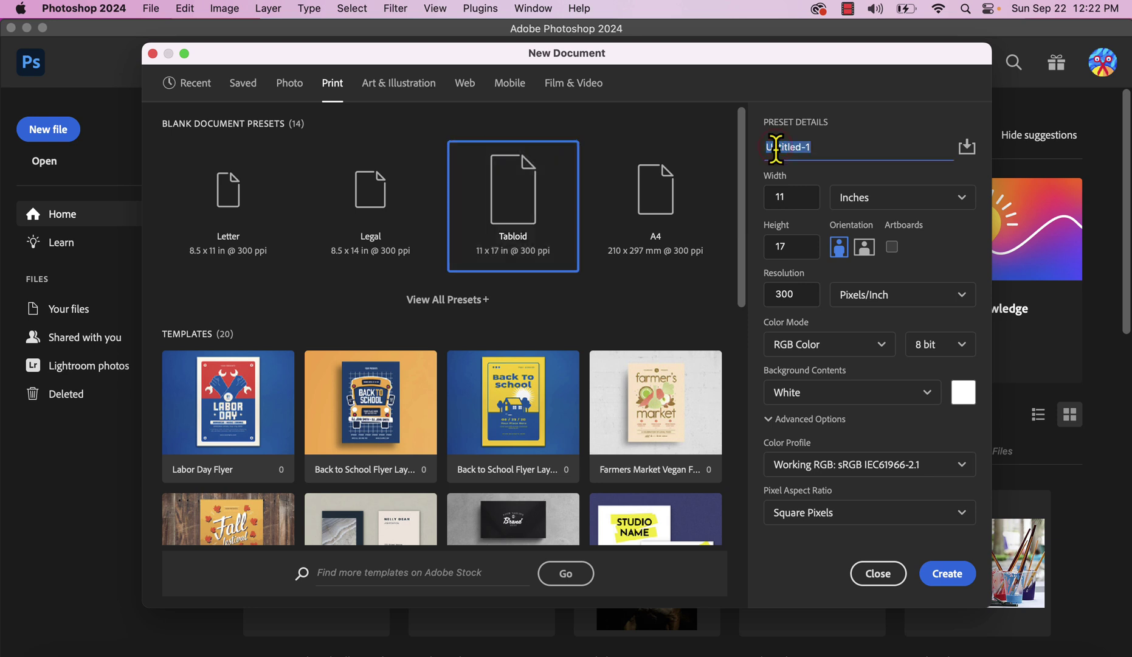
text(collage)
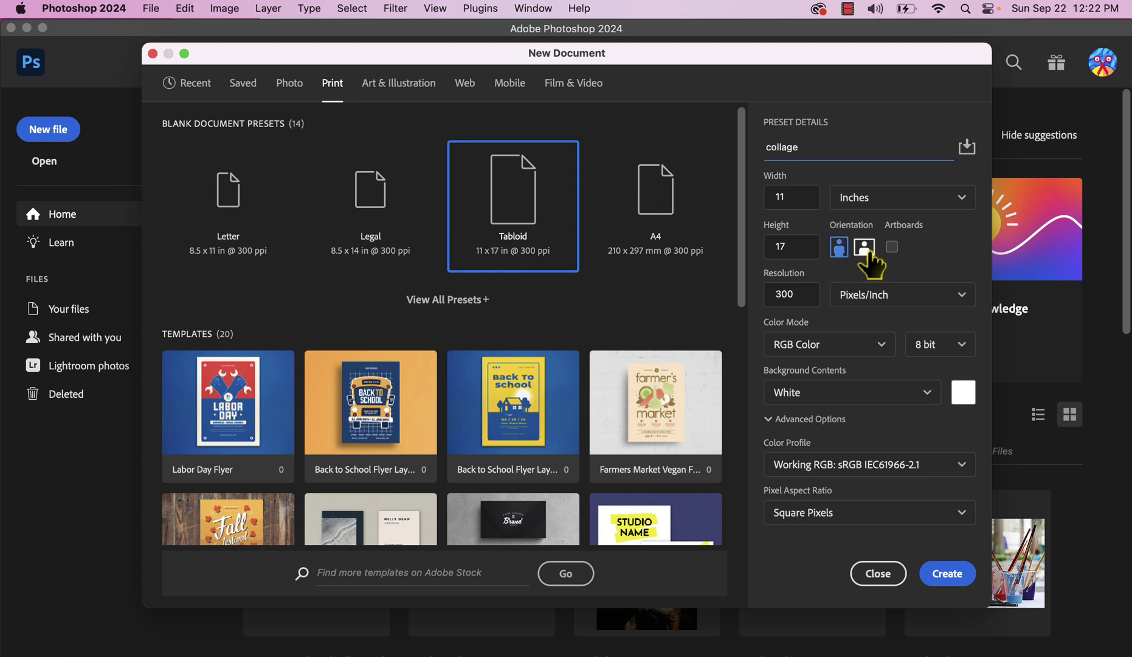
click(866, 251)
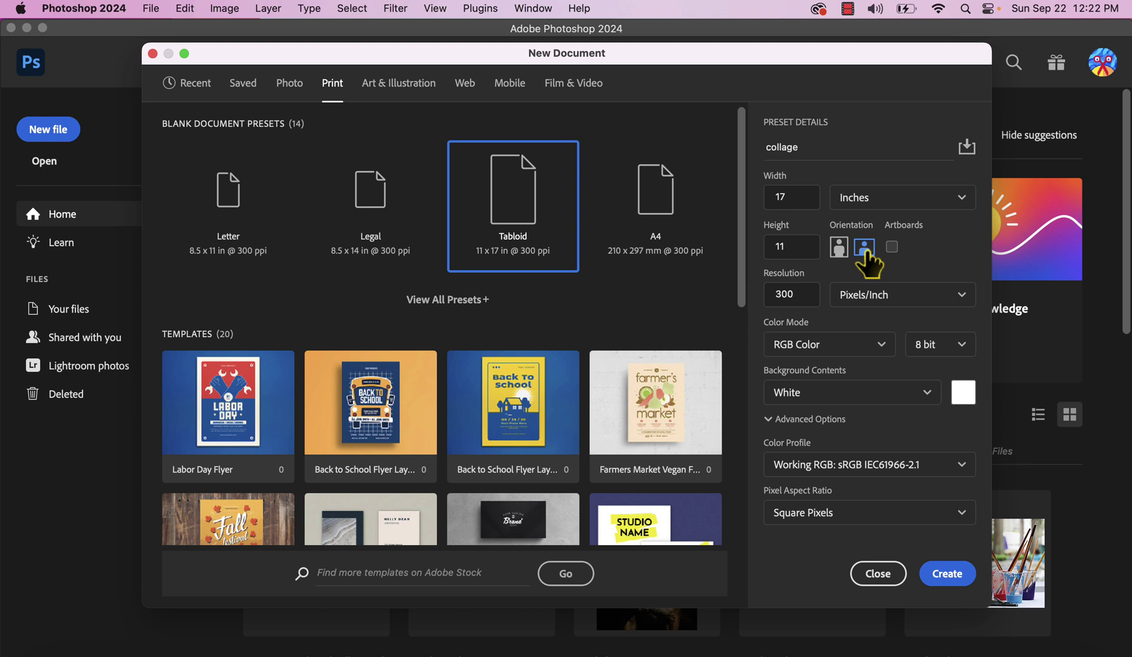
Give the document a custom teal background and create it
click(927, 394)
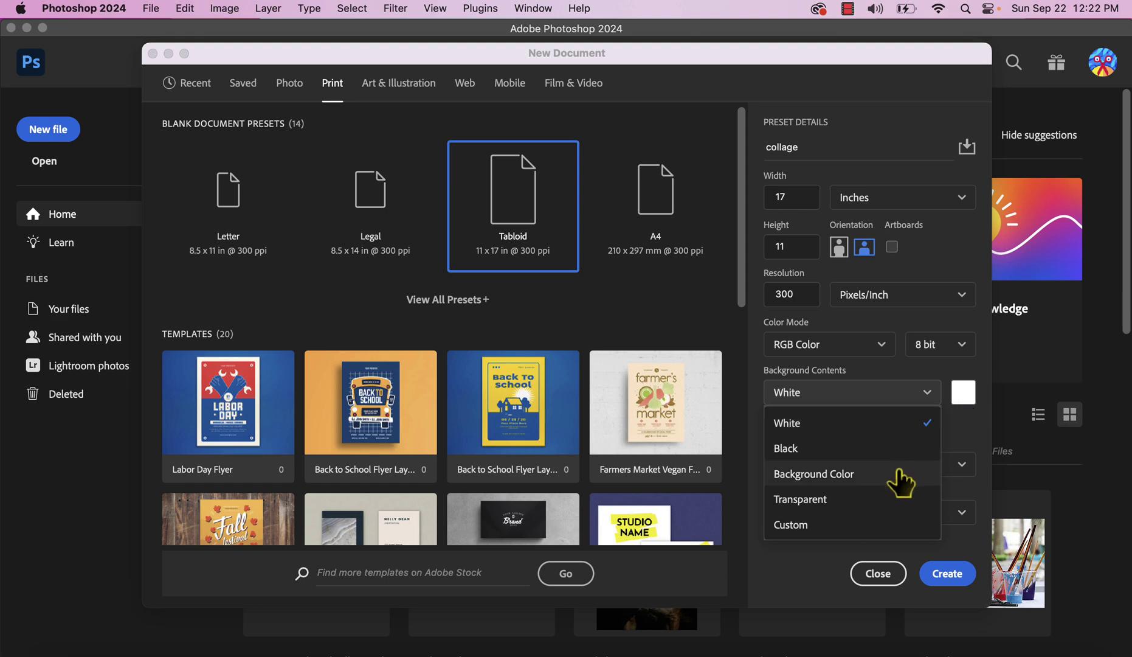
click(879, 521)
click(926, 310)
click(935, 300)
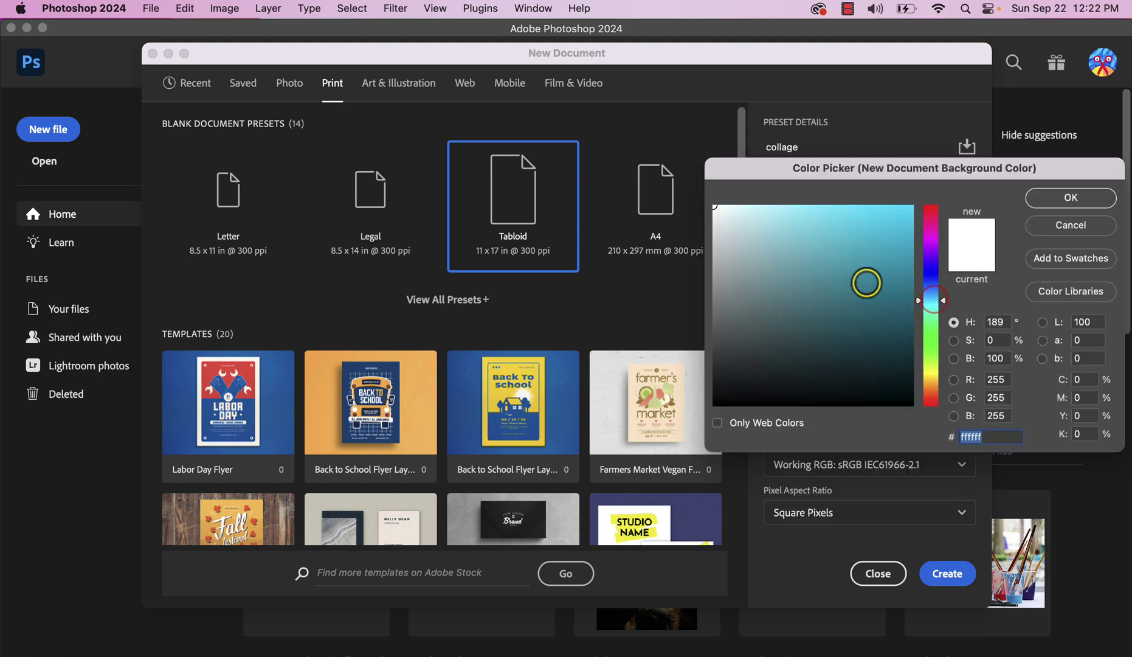
mouse_move(862, 286)
mouse_down()
mouse_move(851, 283)
mouse_move(887, 220)
mouse_move(870, 262)
mouse_move(827, 277)
mouse_up()
click(1071, 197)
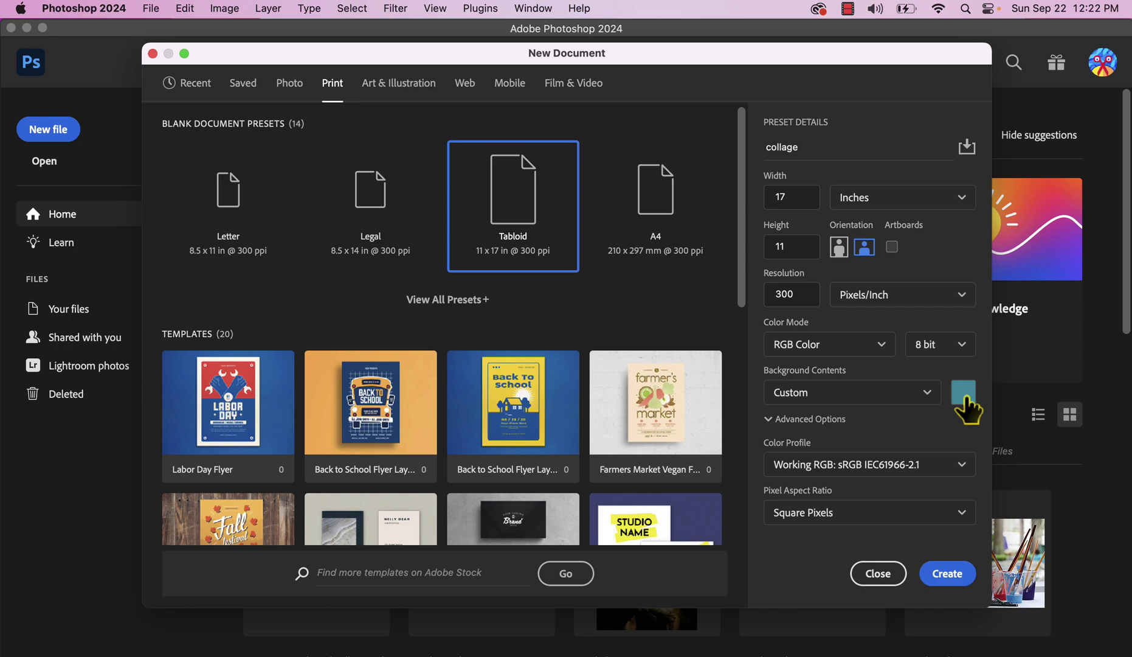
click(949, 574)
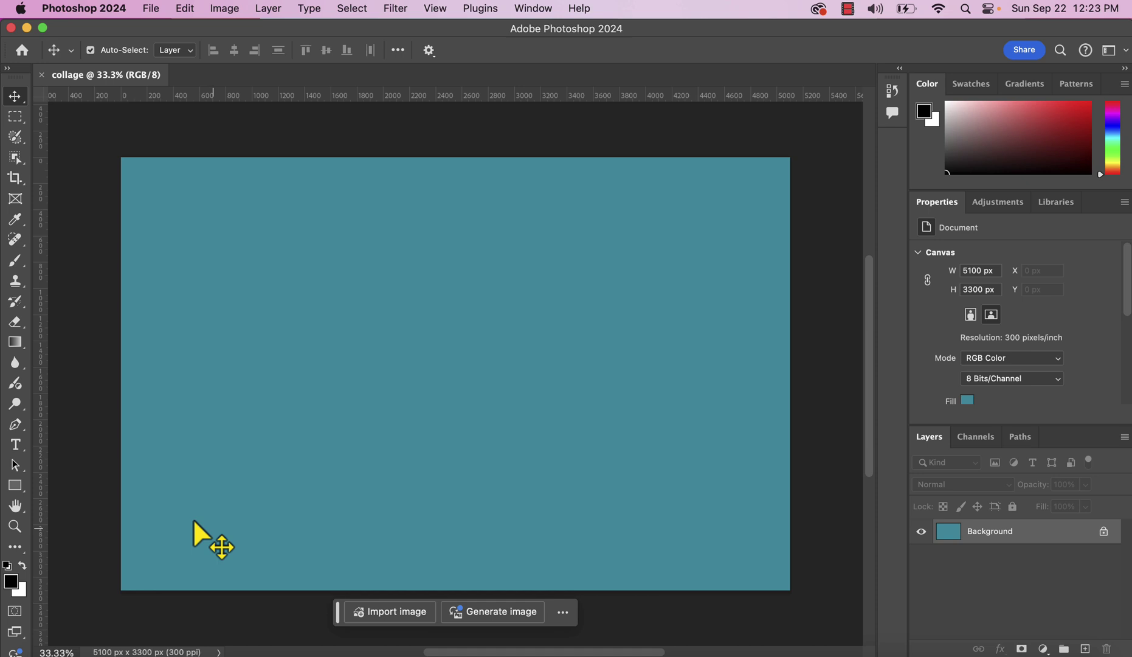
Draw a black, stroke-free square of about 1295 px near the canvas upper-left
click(22, 489)
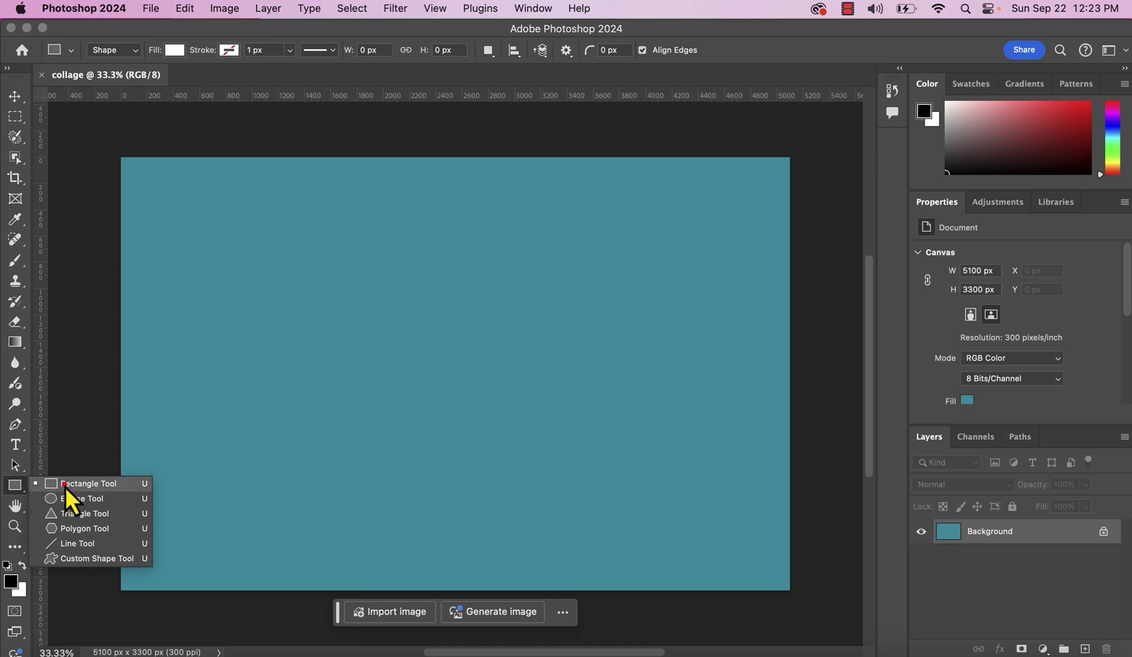
click(65, 485)
click(179, 54)
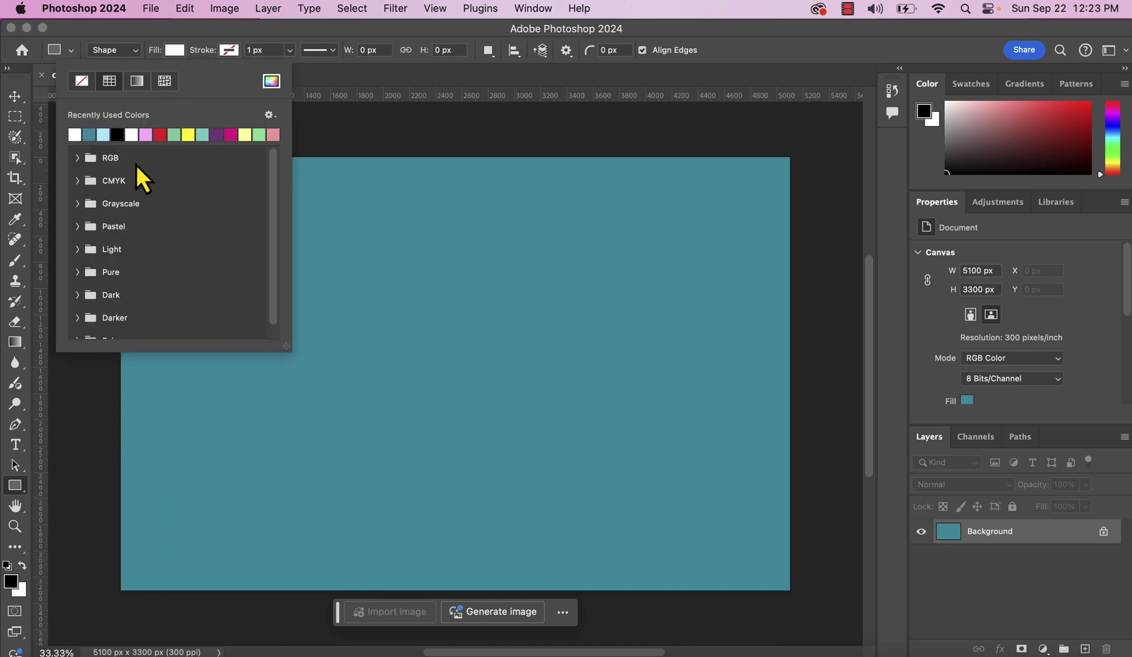
click(117, 134)
click(228, 52)
shift+click(202, 356)
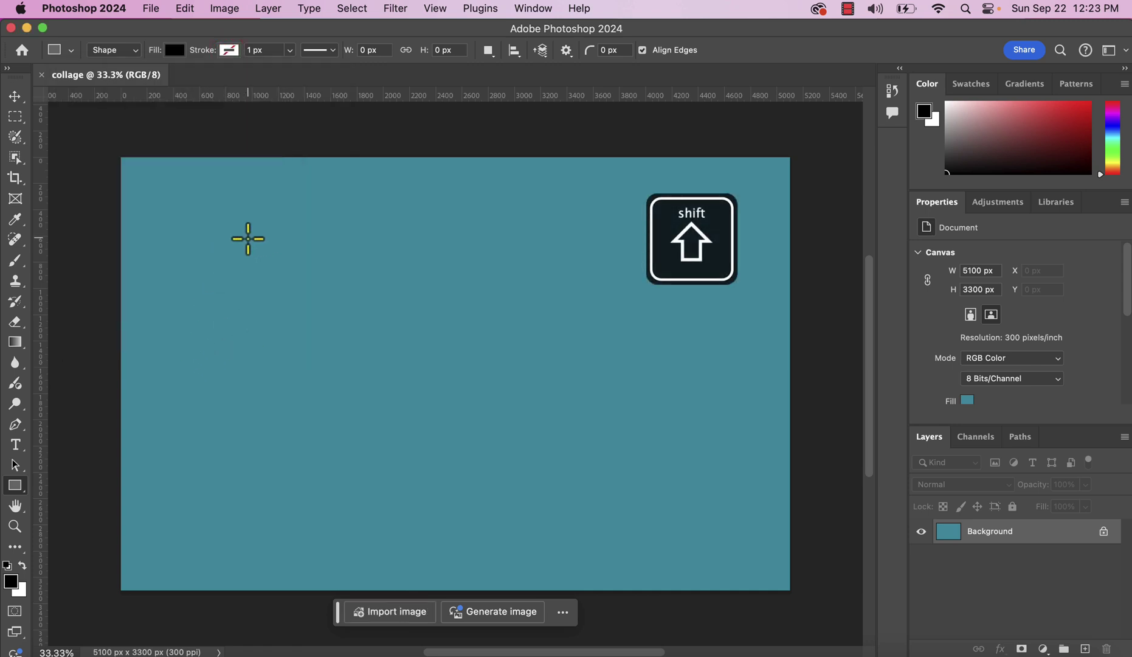
drag(248, 238, 430, 409)
click(15, 96)
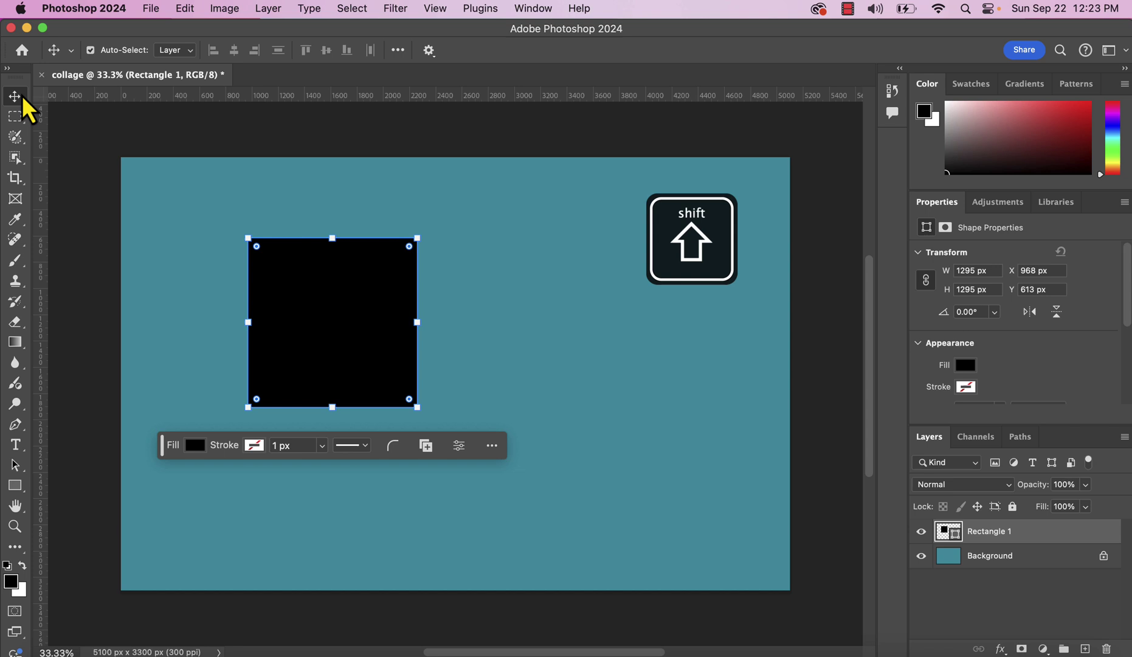
Duplicate the black square into Rectangle 1 copy and make room in the panels
click(315, 315)
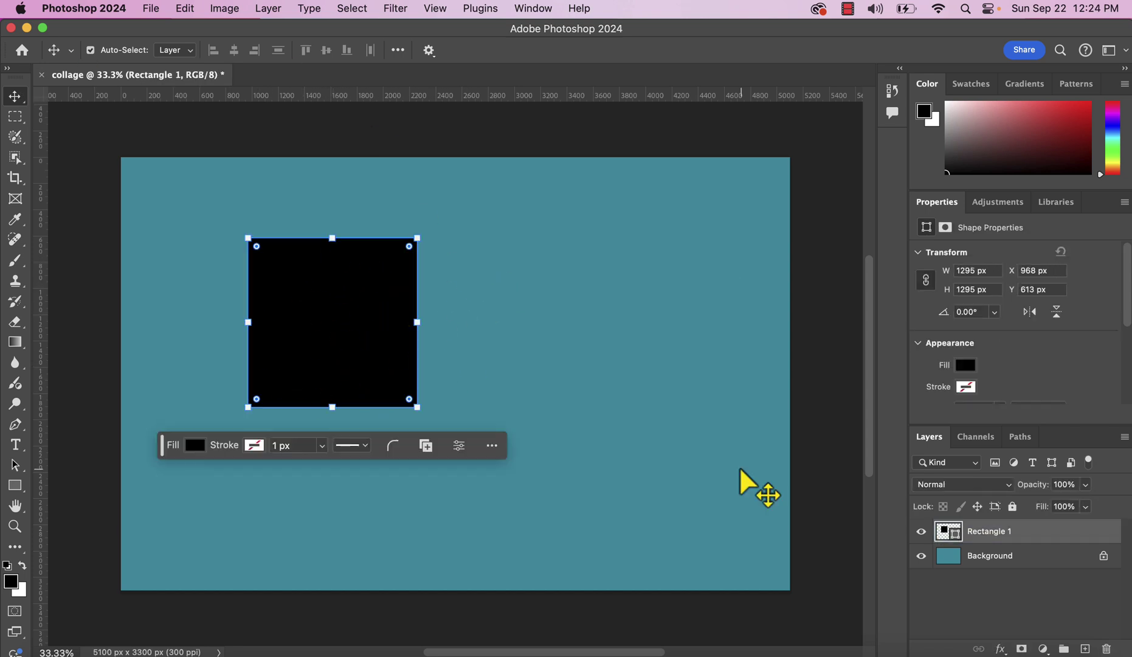
key(super+j)
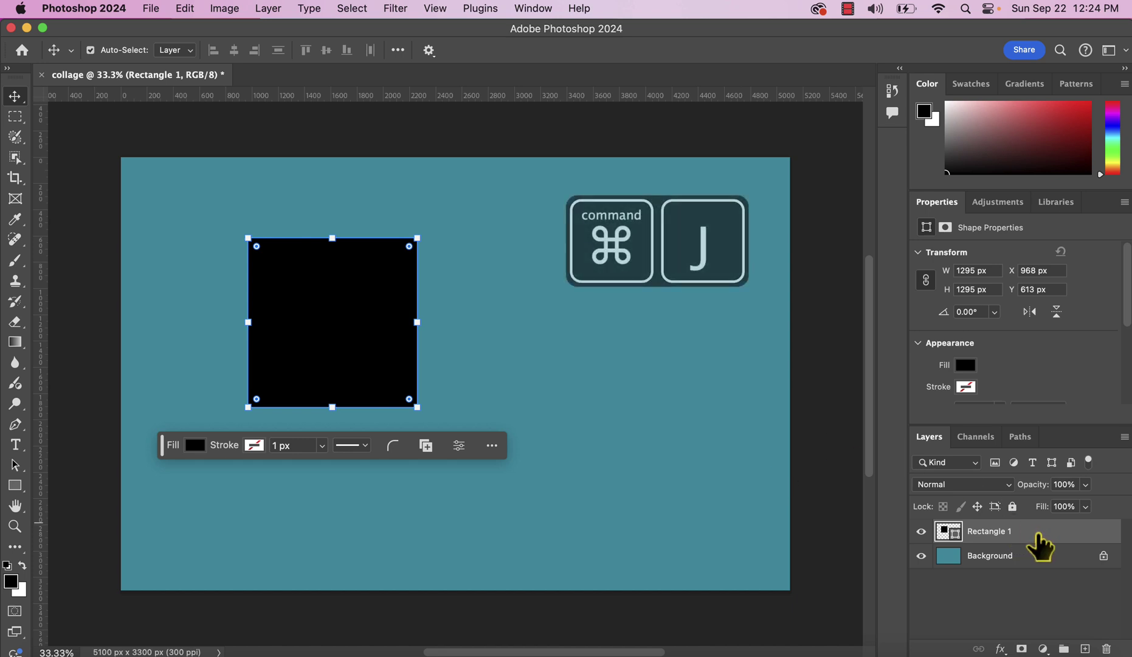
key(super)
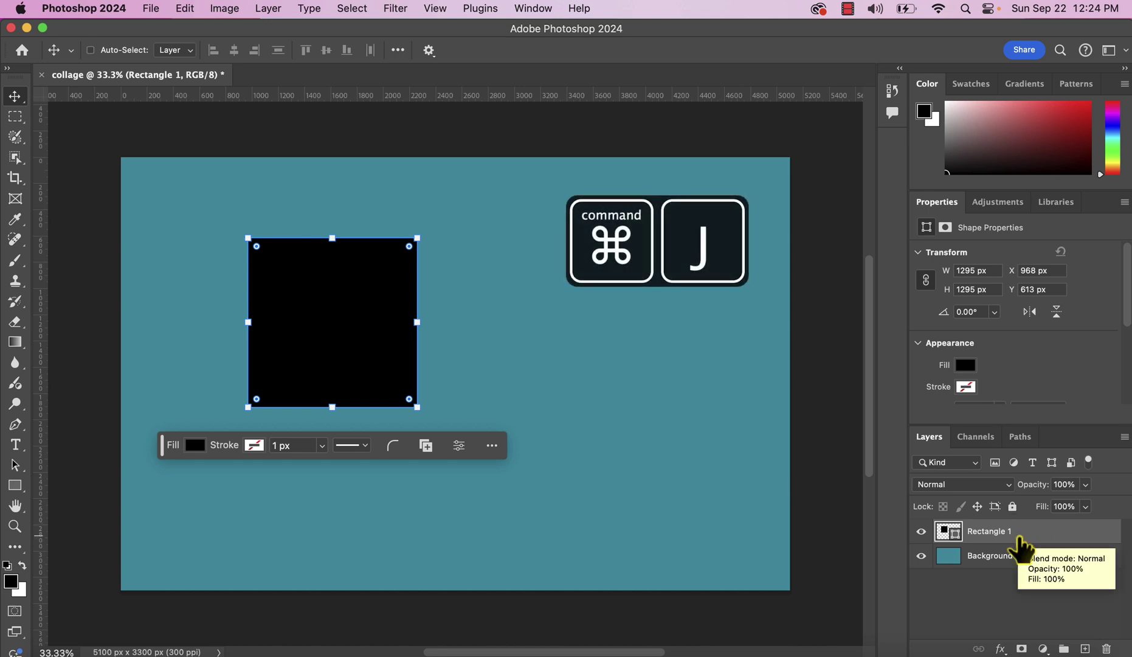
key(super+j)
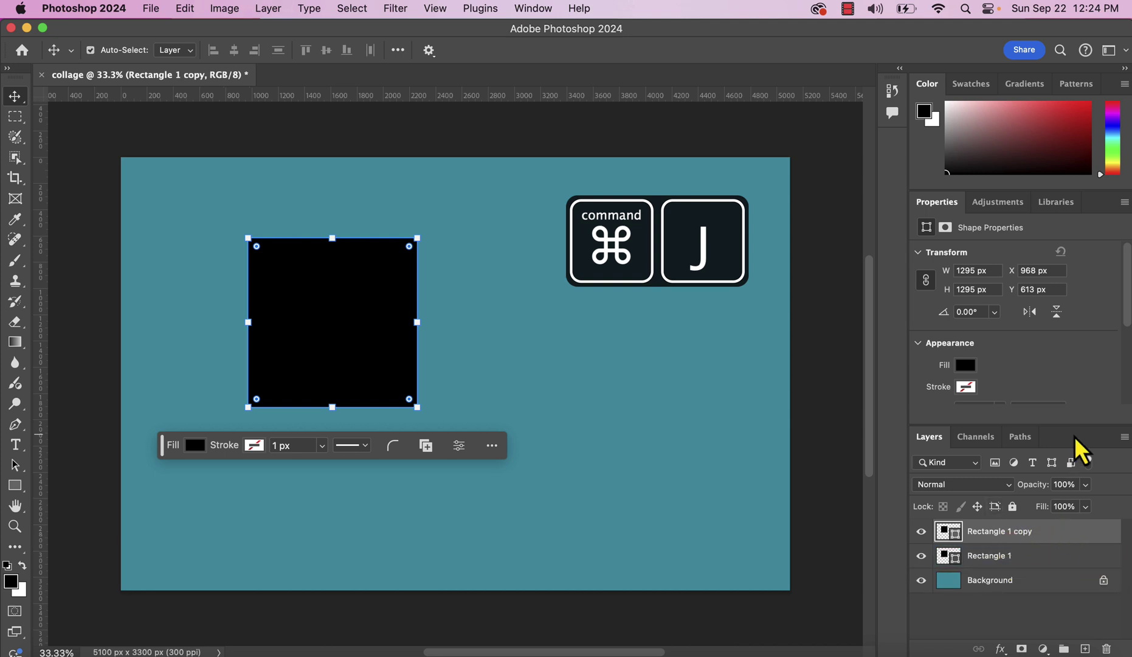
drag(1074, 434, 1083, 202)
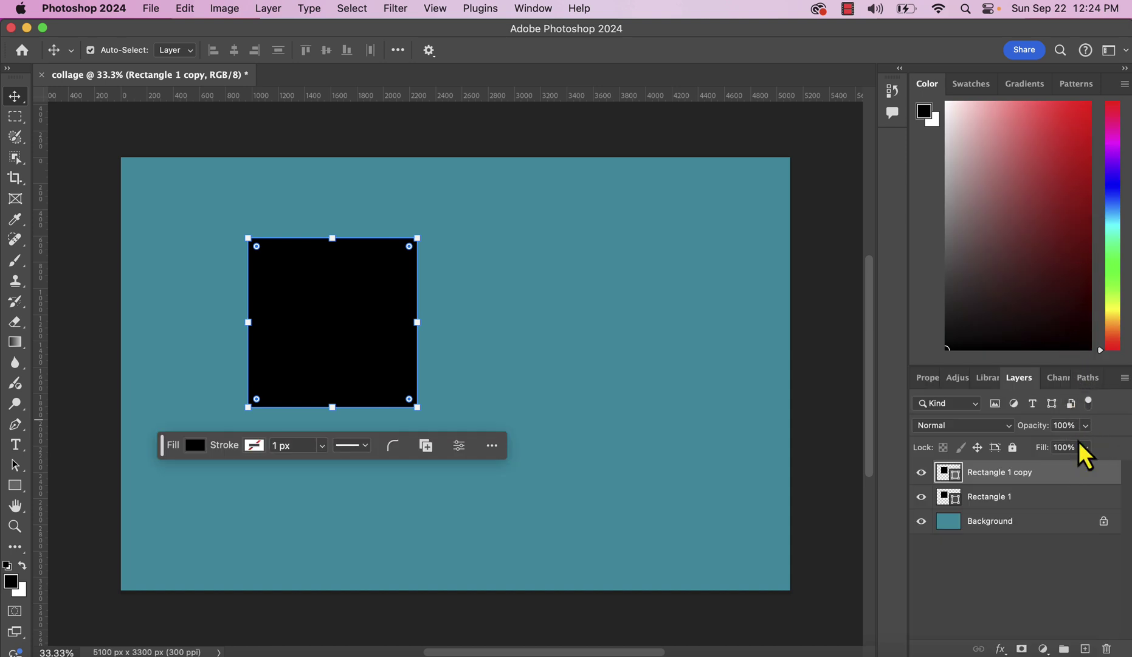
key(F6)
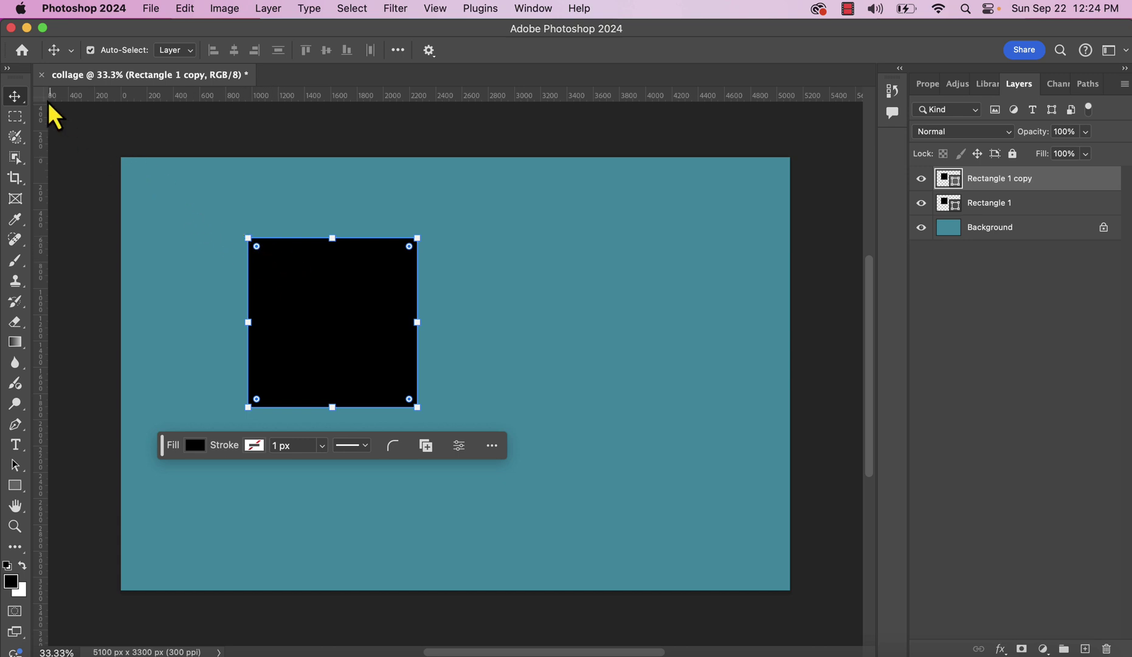
Enlarge the copy, fill it white, and stack the black square above it
drag(244, 234, 221, 216)
drag(417, 407, 431, 422)
click(15, 486)
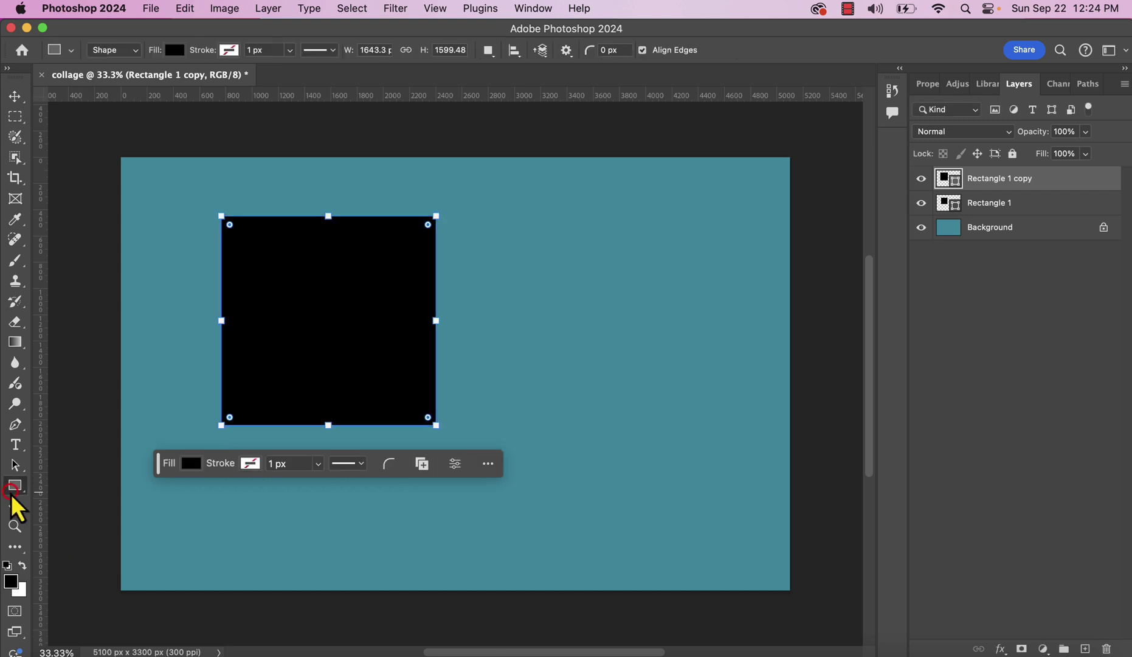
click(175, 50)
click(89, 134)
key(v)
drag(1056, 203, 1058, 183)
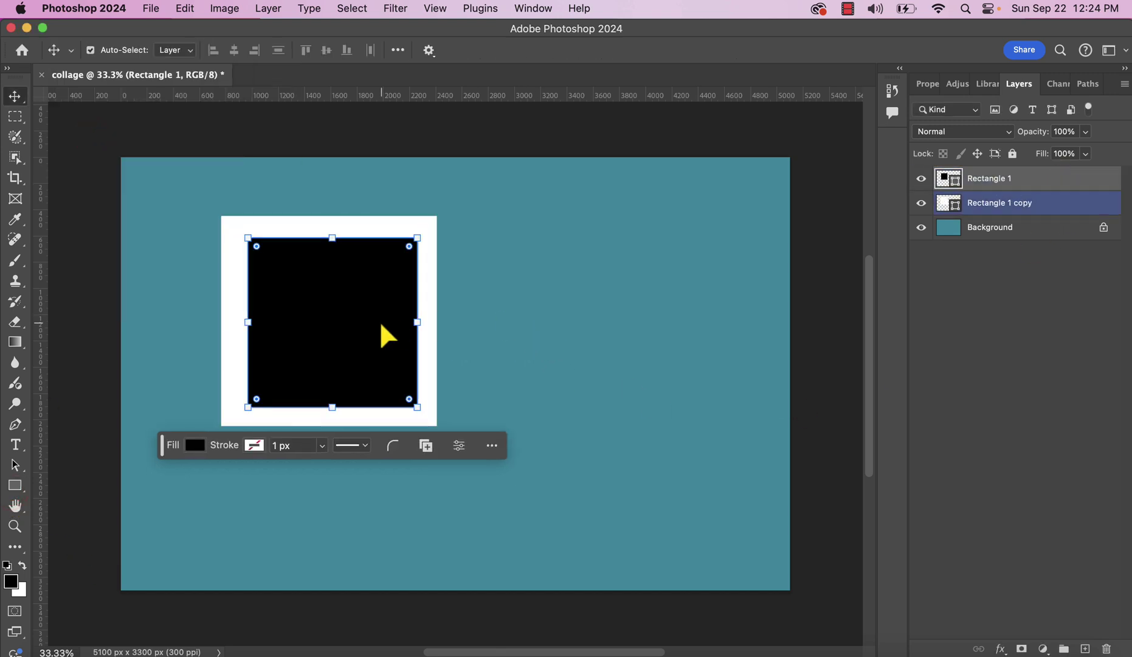
drag(354, 325, 349, 327)
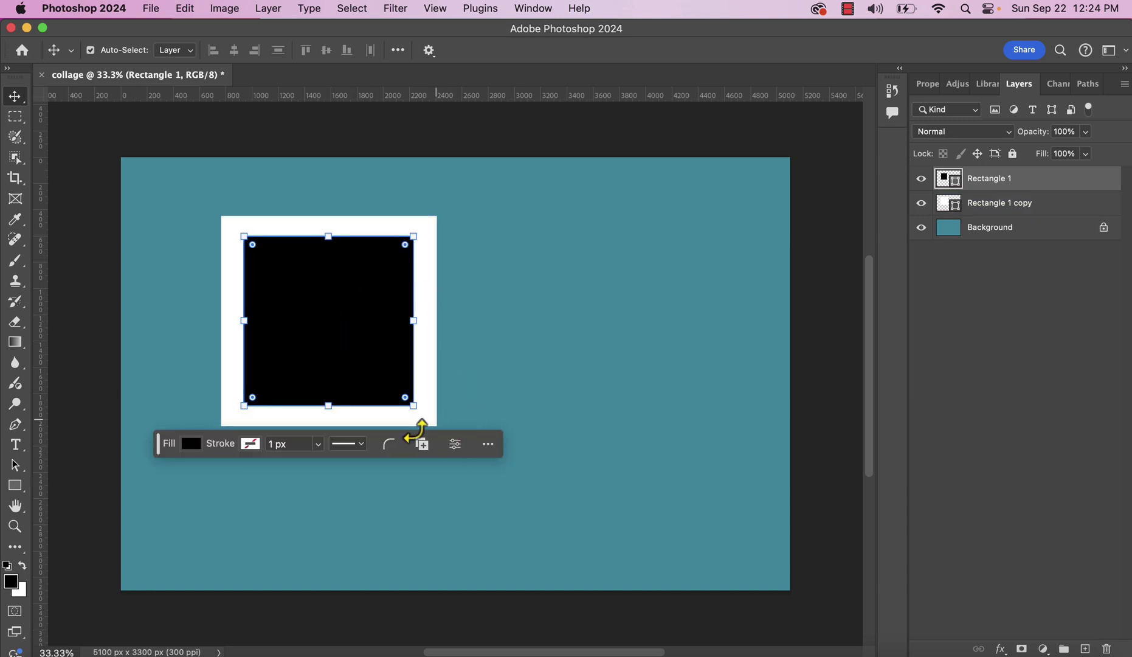
Make the white frame taller and slightly narrower, leaving a wider bottom border
click(421, 416)
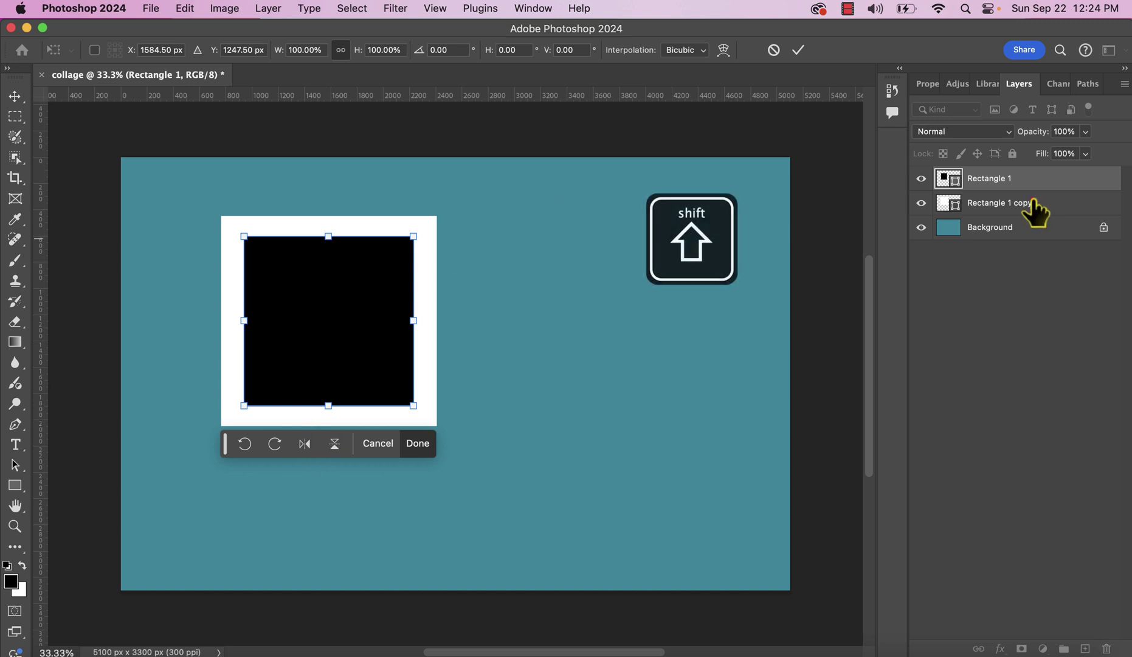
click(1032, 203)
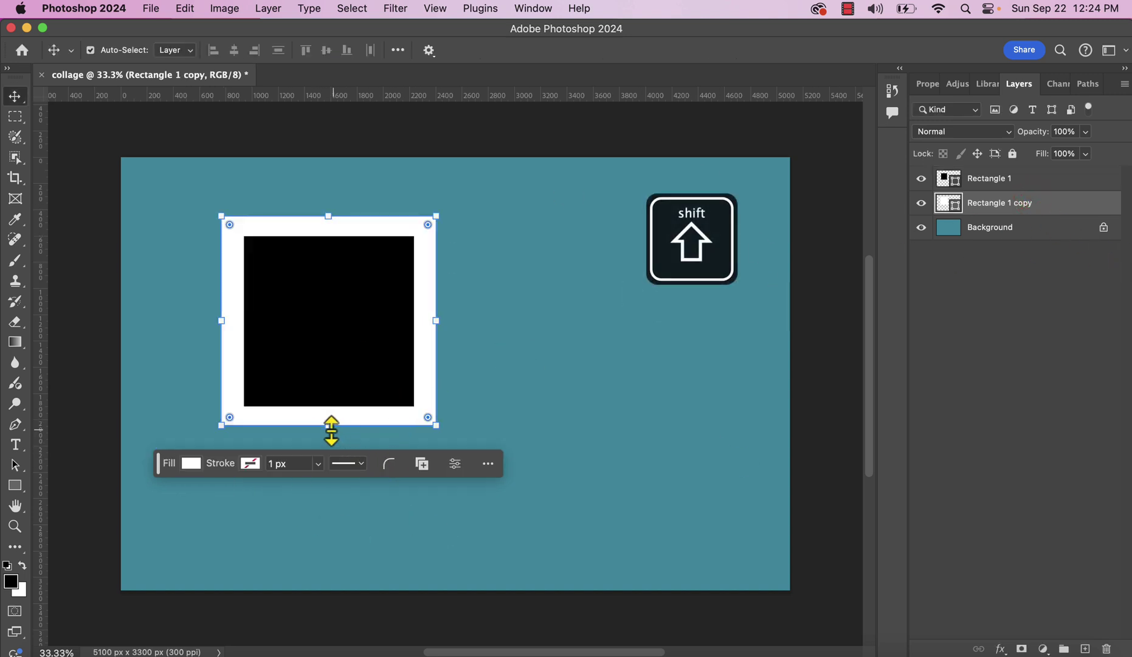
drag(329, 430, 329, 459)
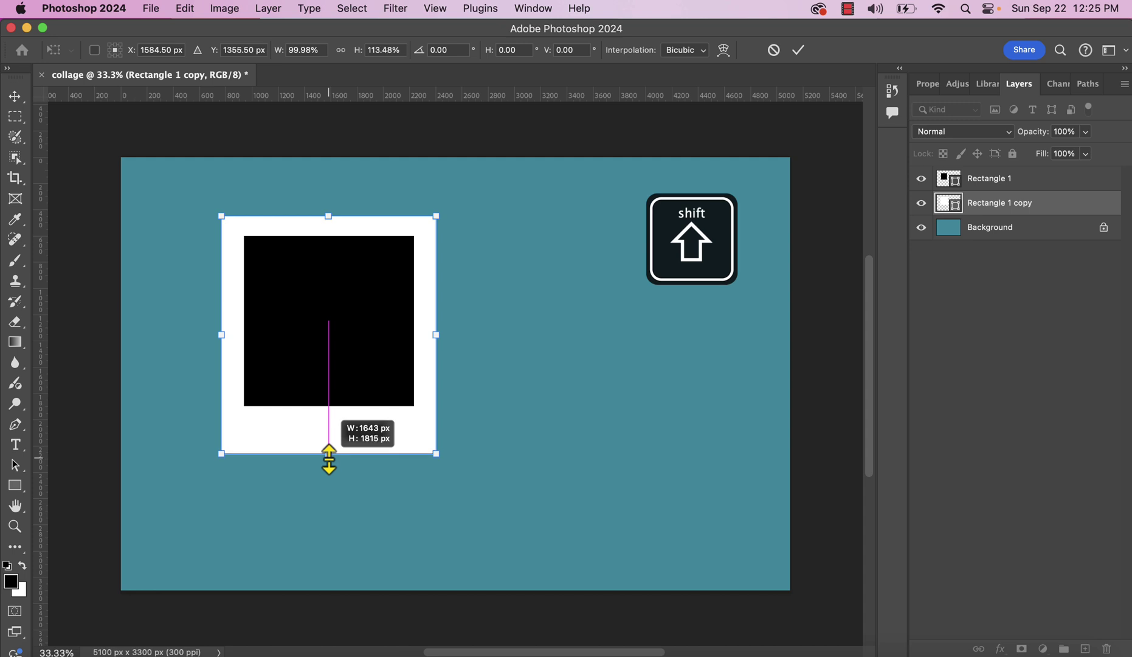
drag(329, 459, 329, 458)
drag(221, 333, 227, 333)
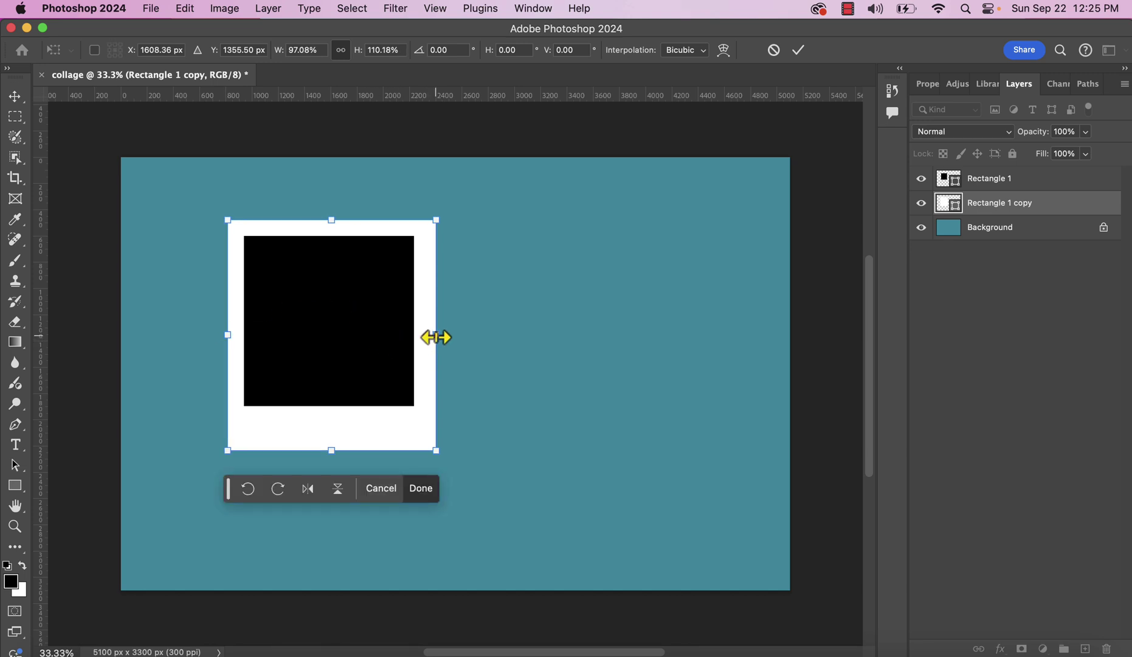
drag(433, 335, 432, 334)
click(610, 425)
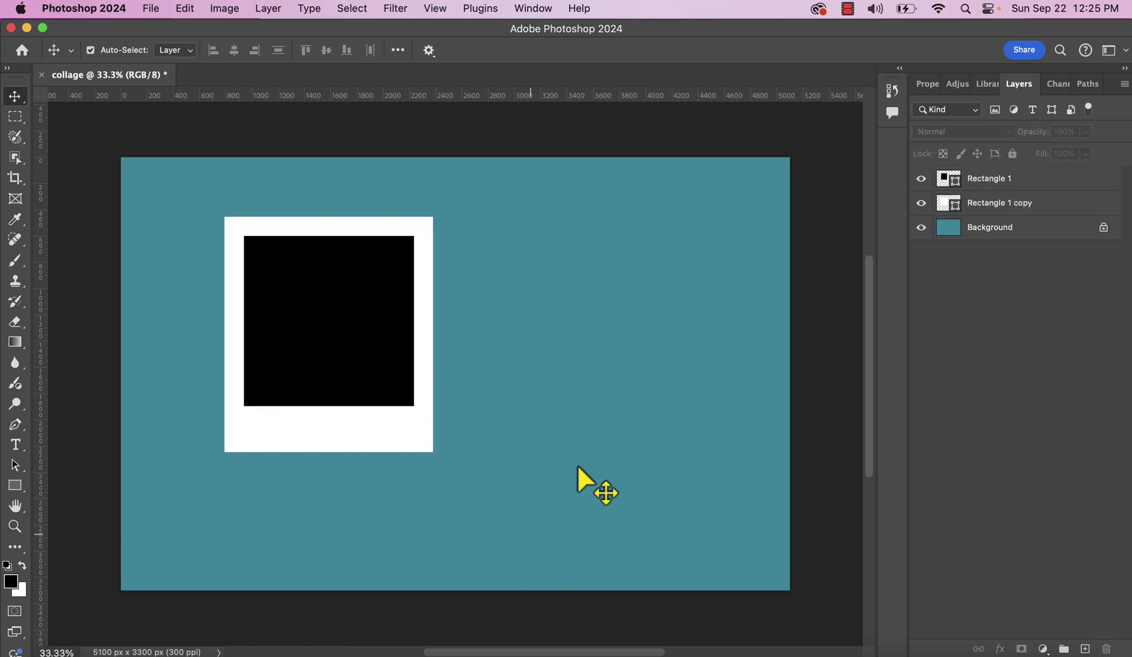
Rename Rectangle 1 to 'image area' and Rectangle 1 copy to 'border'
click(1001, 183)
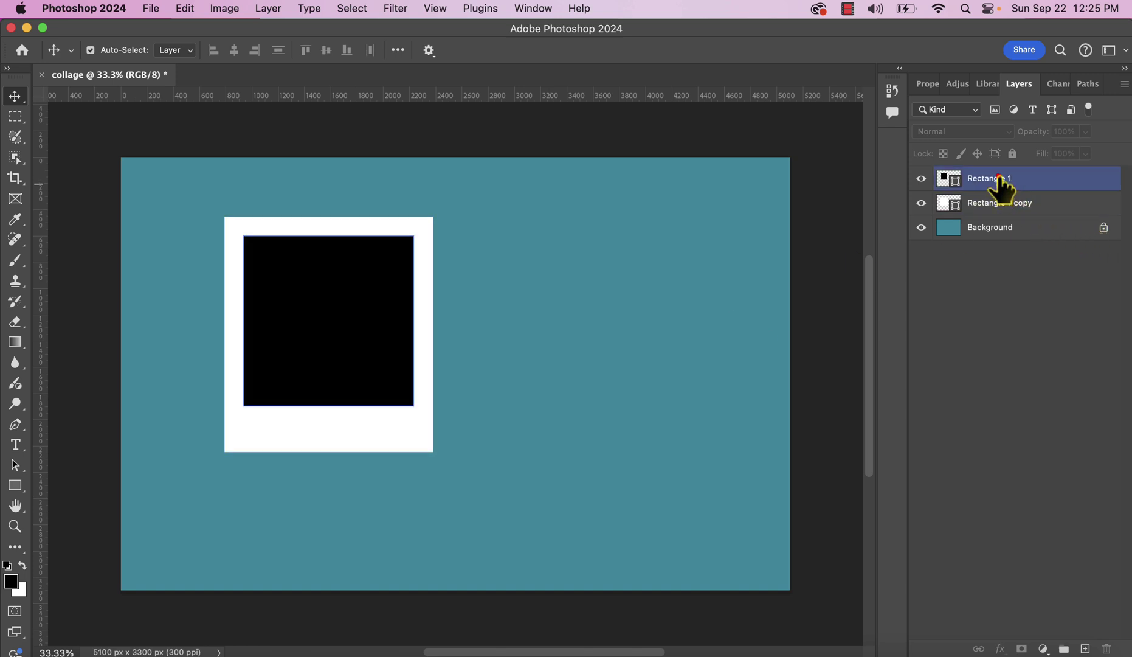
double_click(996, 177)
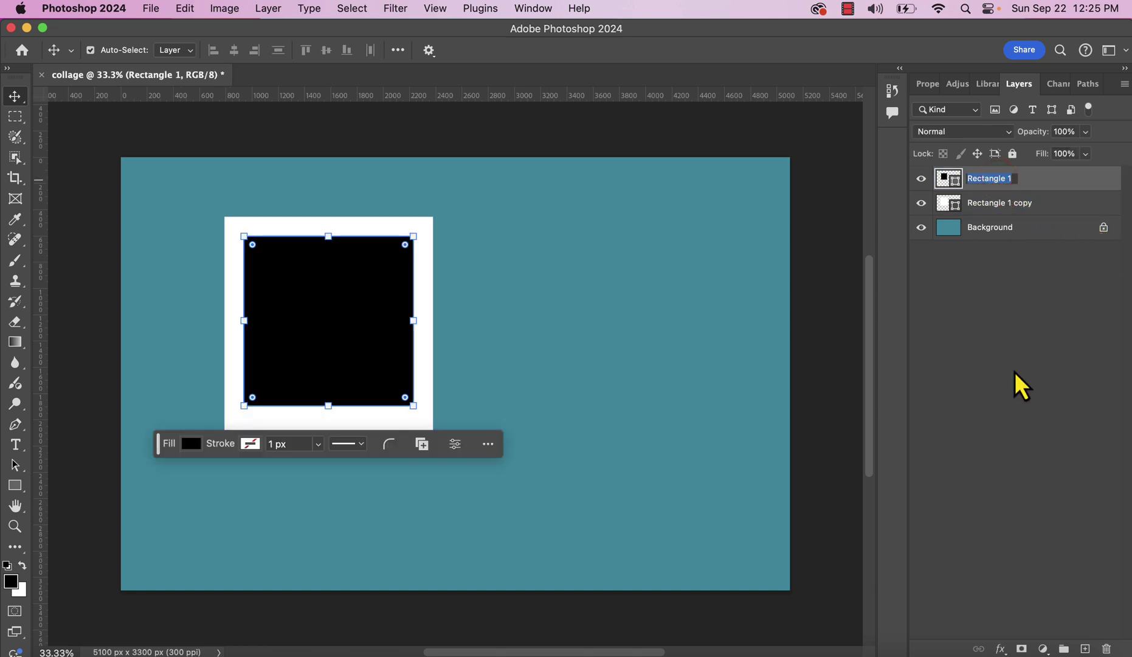
key(BackSpace)
text(image area)
key(Return)
double_click(1024, 202)
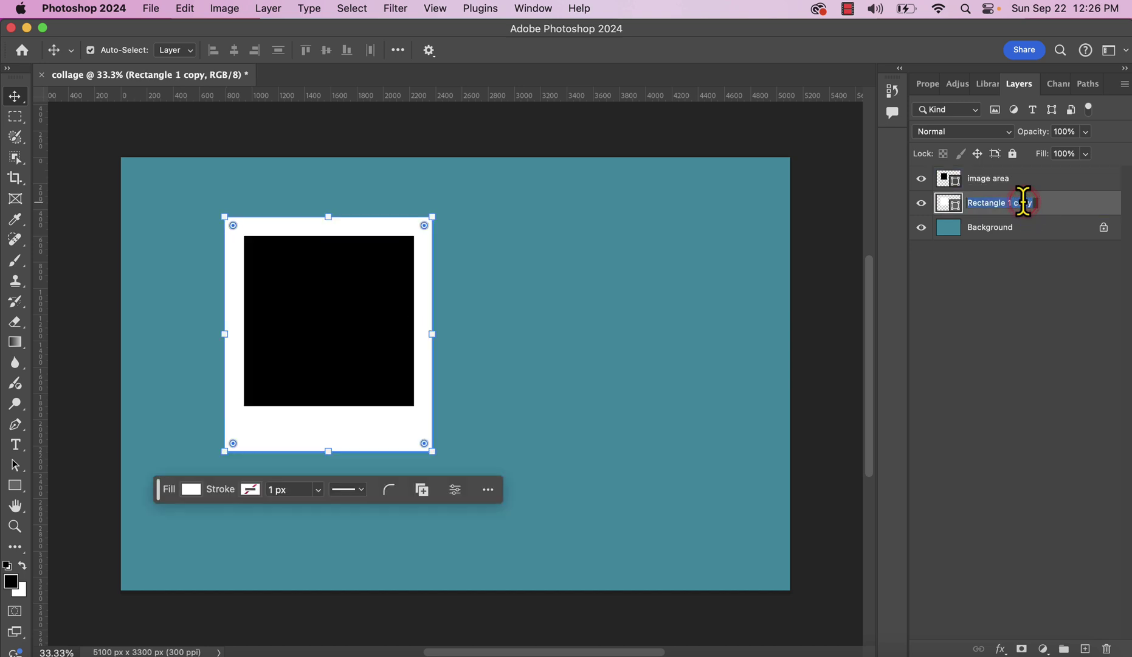
text(border)
key(Return)
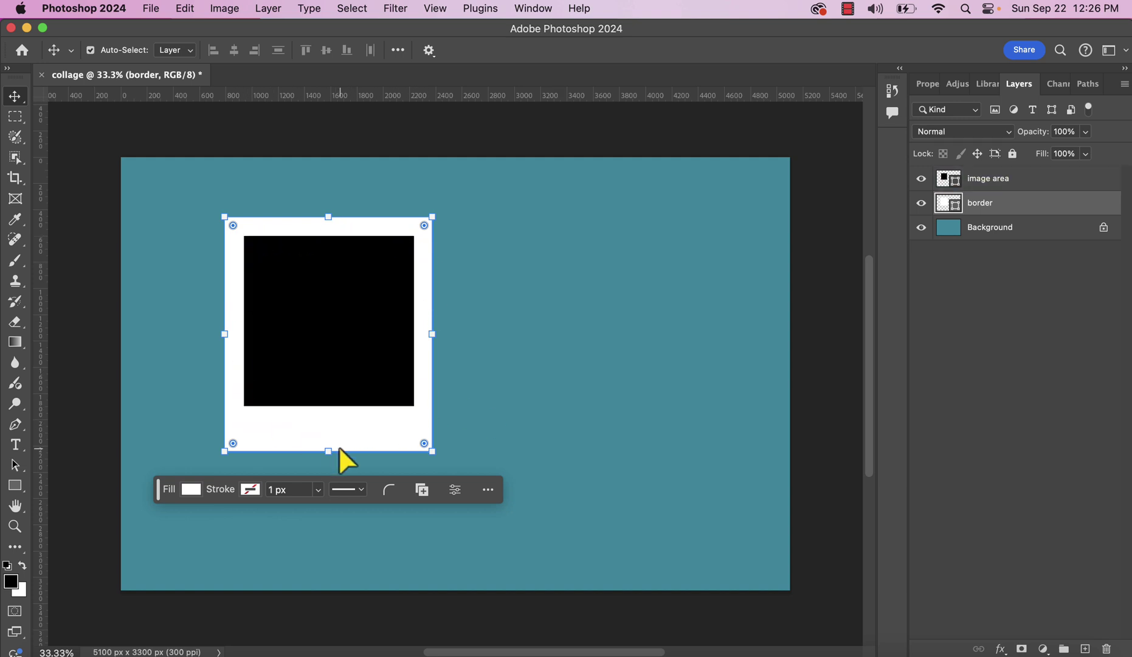
Add a Drop Shadow to the border layer and roughly adjust its distance and spread
click(1081, 202)
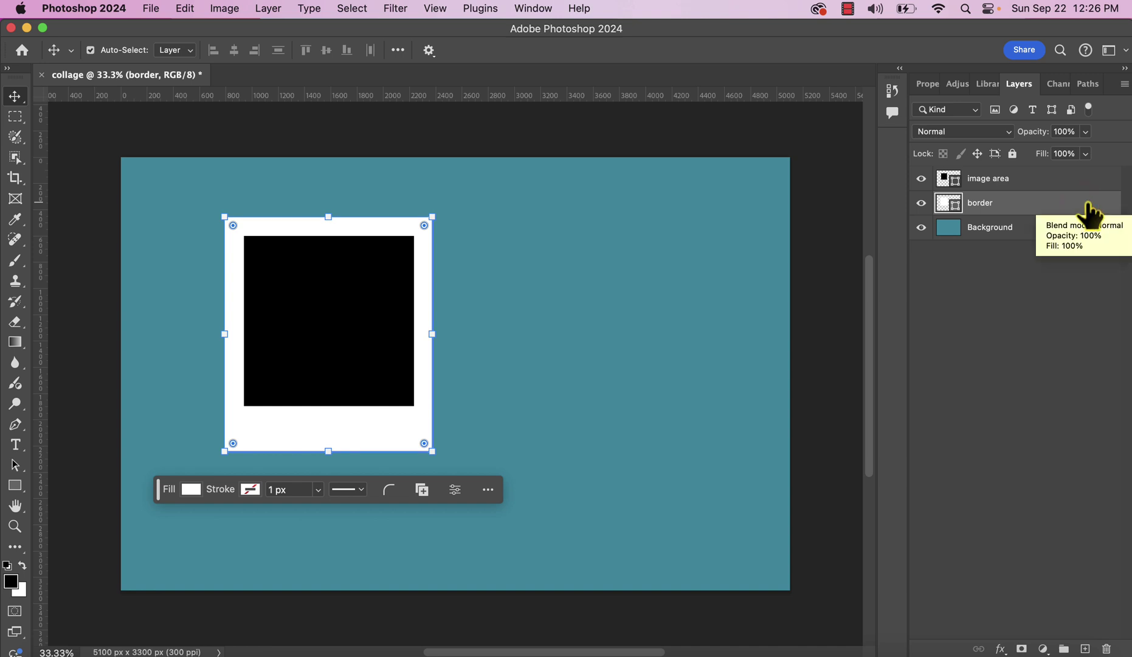
click(1001, 649)
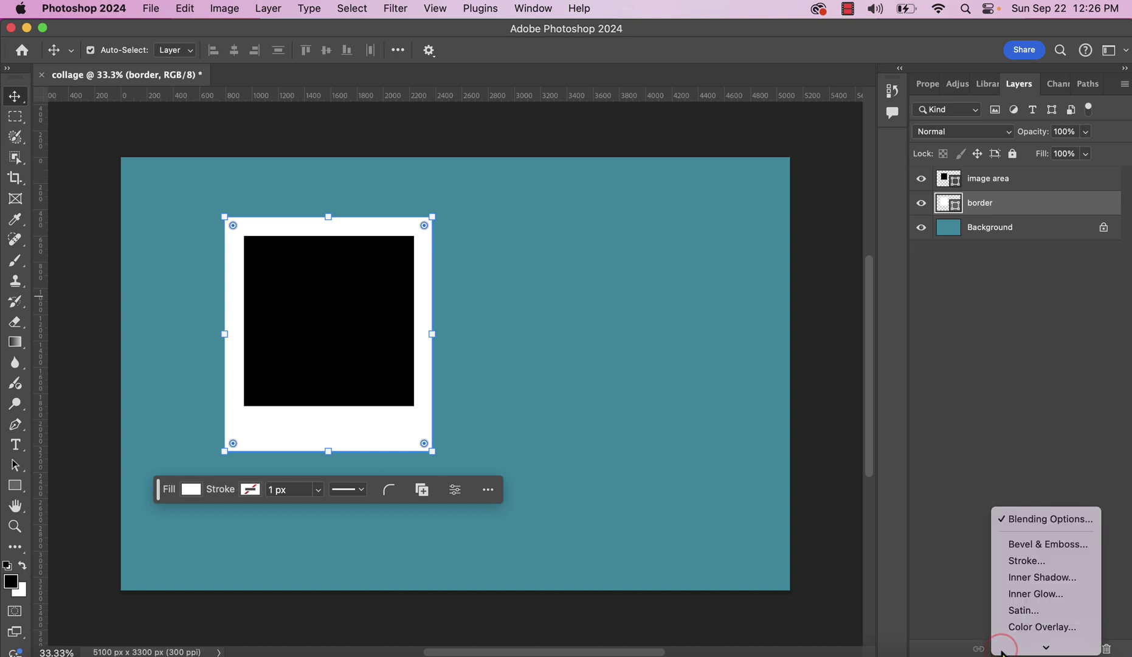
mouse_move(1042, 648)
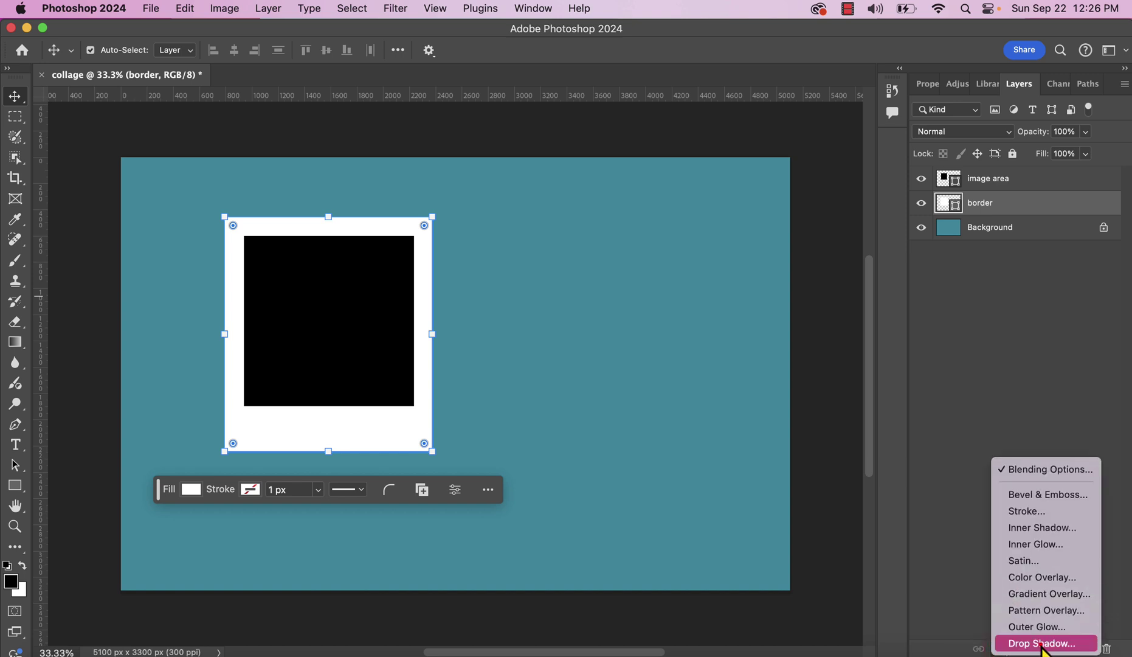
click(1041, 645)
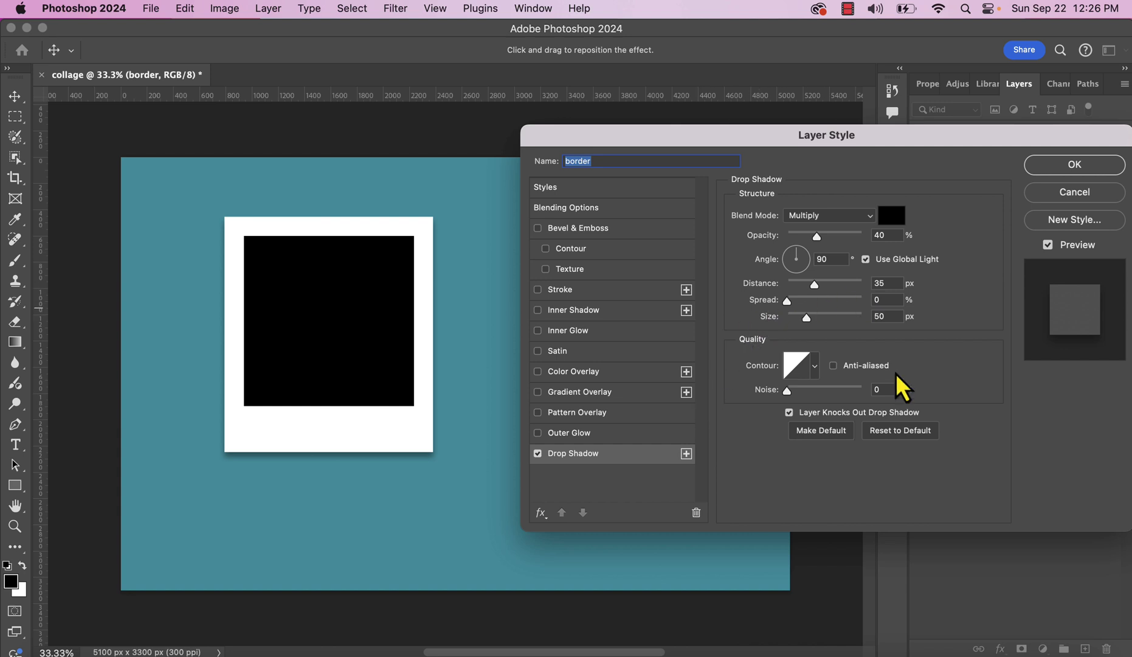
drag(787, 300, 865, 310)
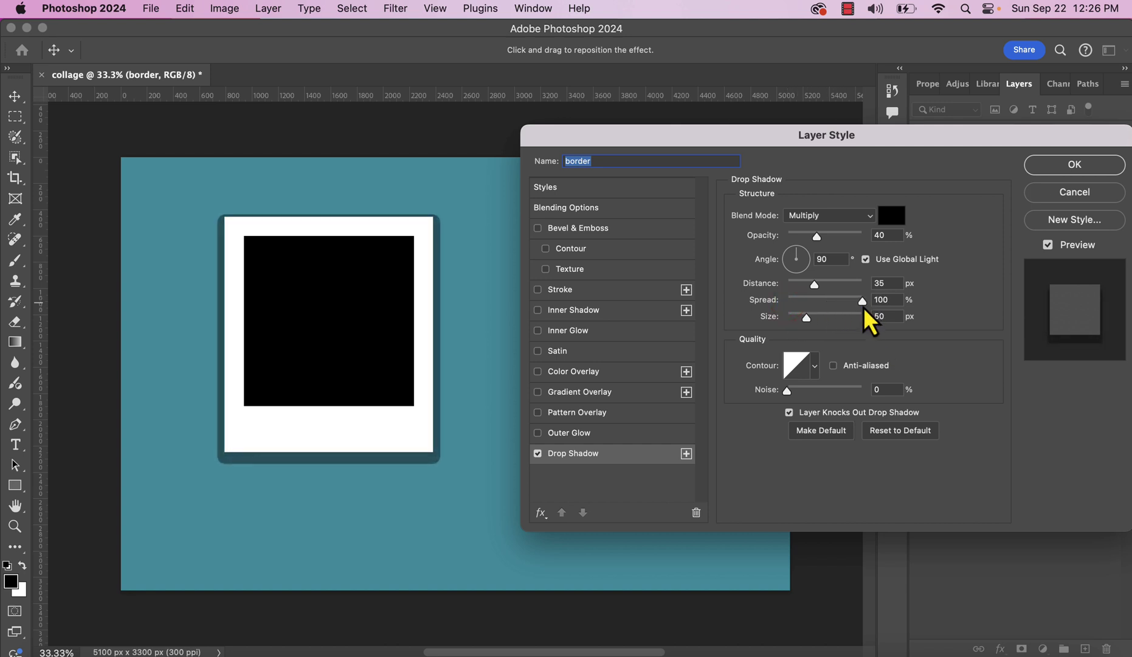
click(850, 284)
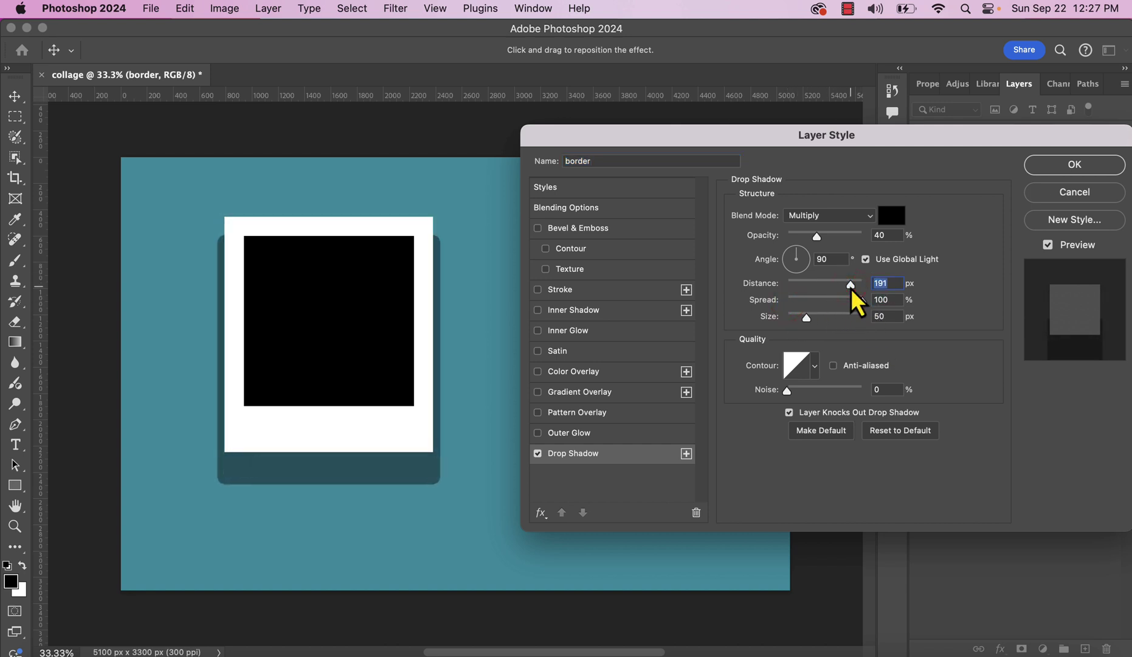
drag(851, 290, 810, 305)
click(813, 304)
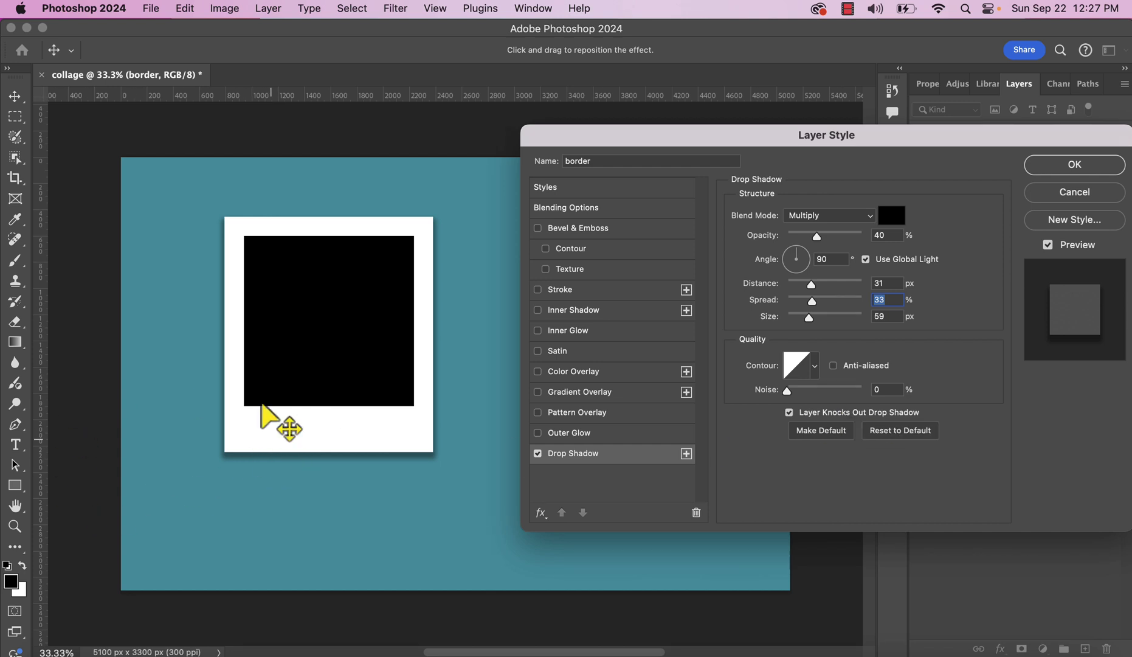
Set the shadow angle to 90° with spread 24 and size 43
mouse_move(801, 256)
mouse_down()
mouse_move(801, 275)
mouse_move(796, 258)
mouse_move(809, 266)
mouse_up()
text(90)
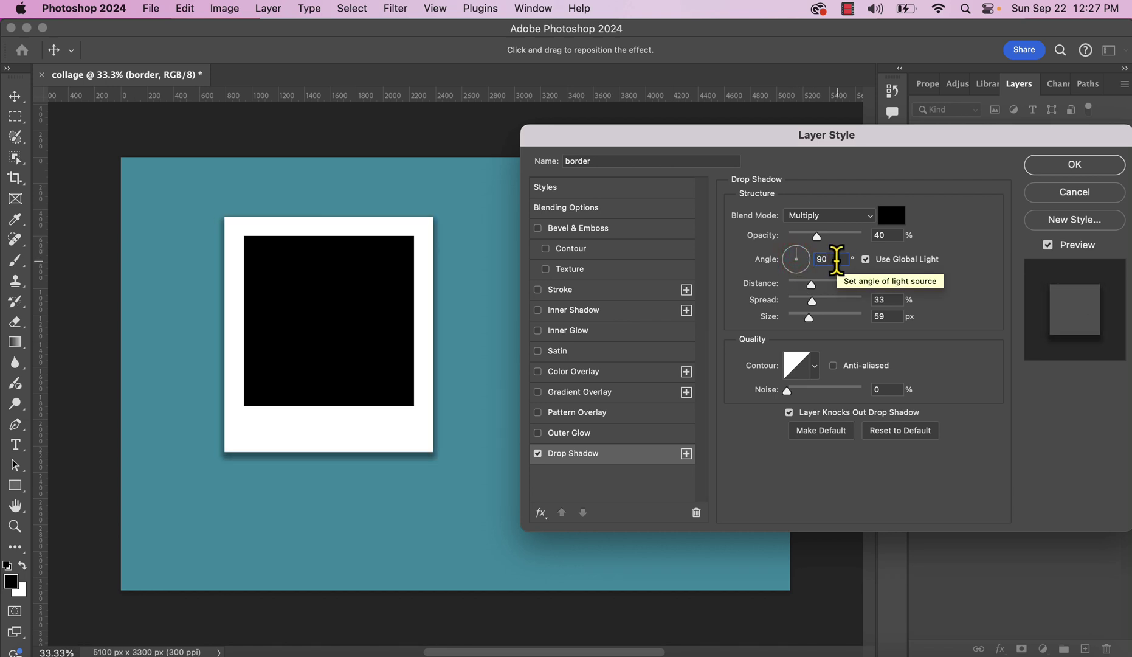
key(Tab)
key(Tab)
text(24)
key(Tab)
text(43)
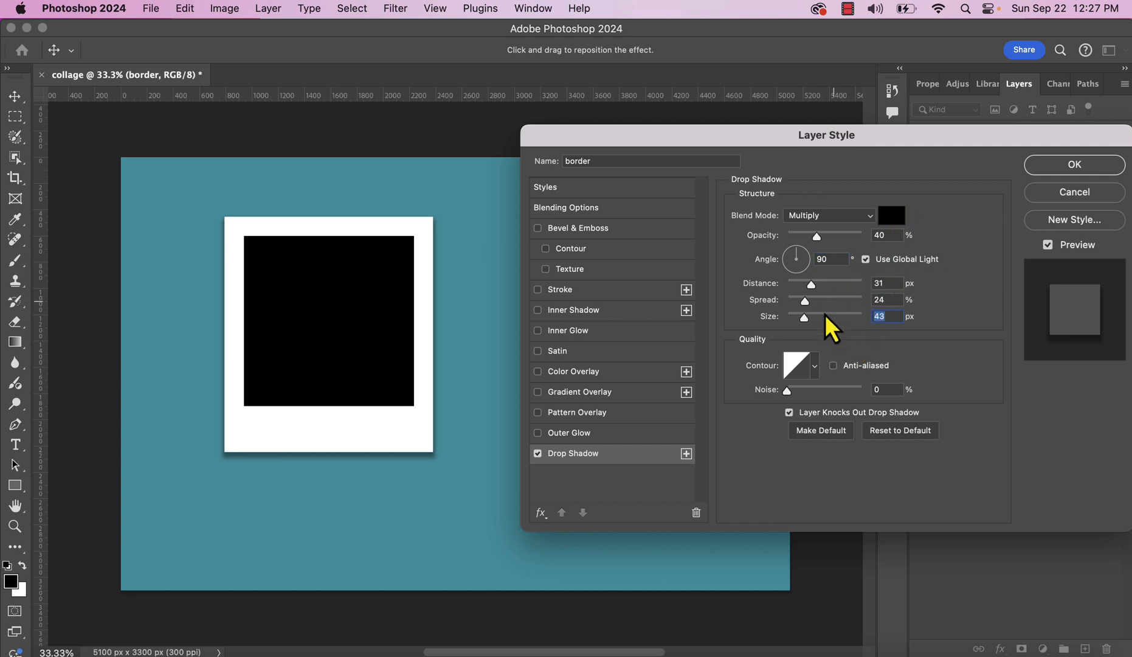
Change the shadow colour to a dark teal sampled from the background
click(896, 214)
click(896, 214)
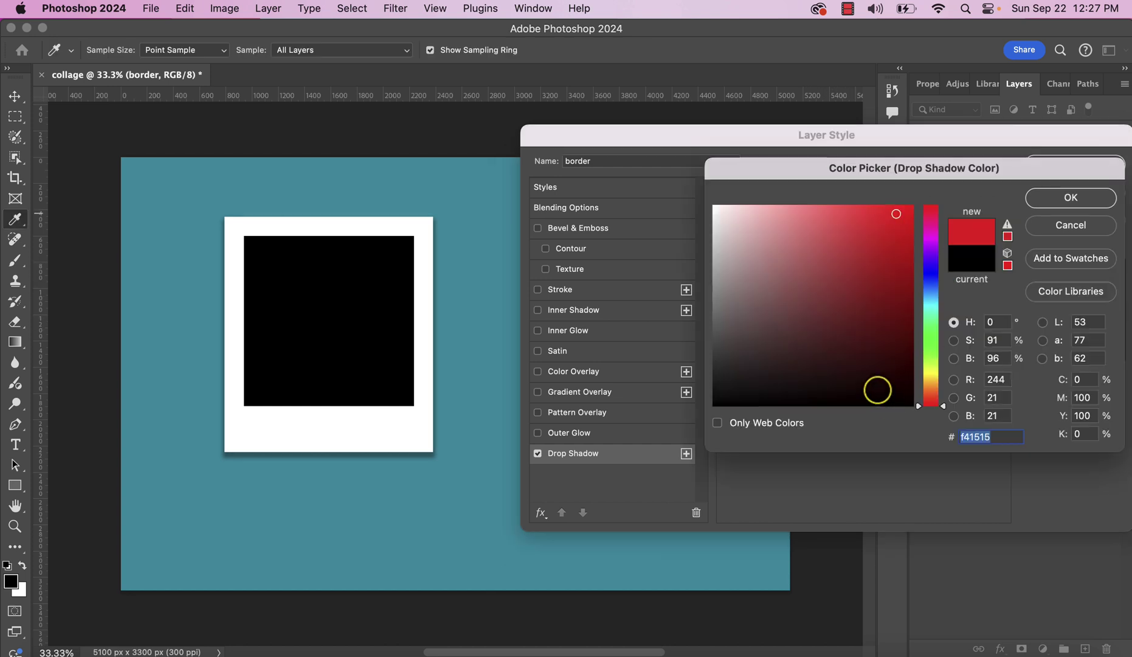
click(822, 338)
click(861, 264)
click(883, 306)
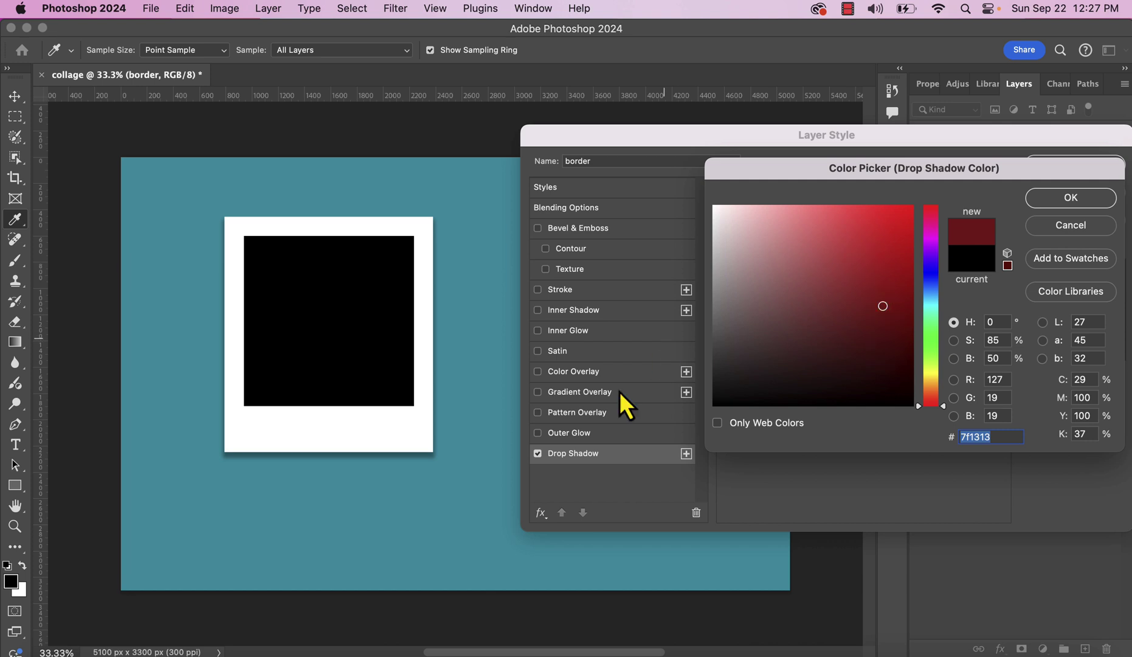
click(928, 367)
click(889, 245)
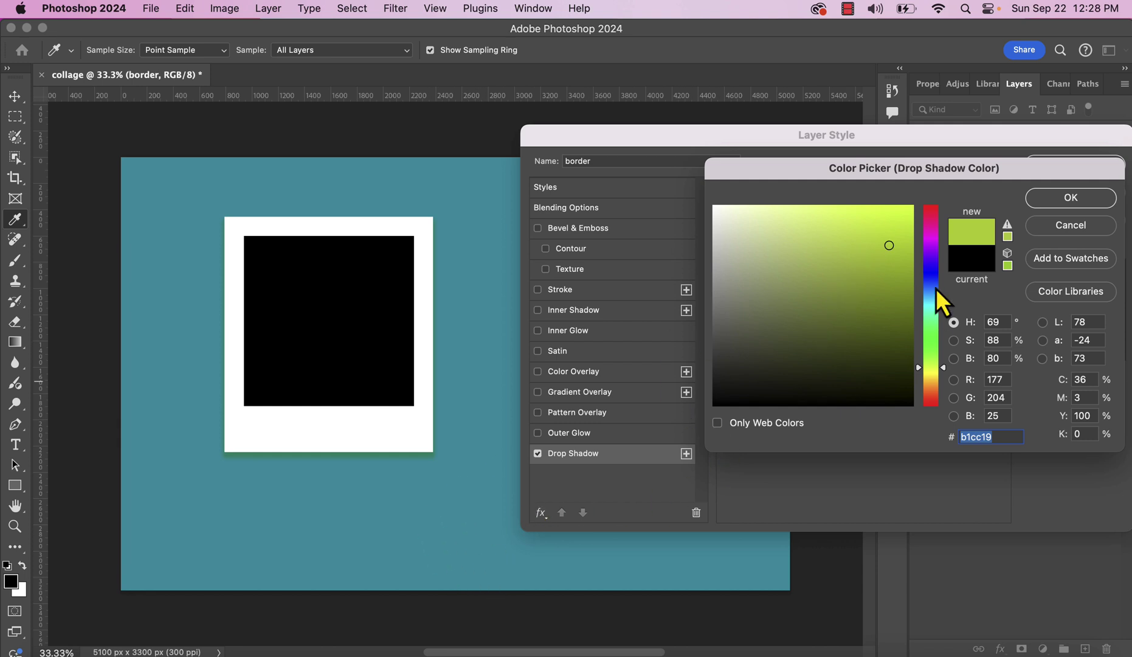
click(429, 508)
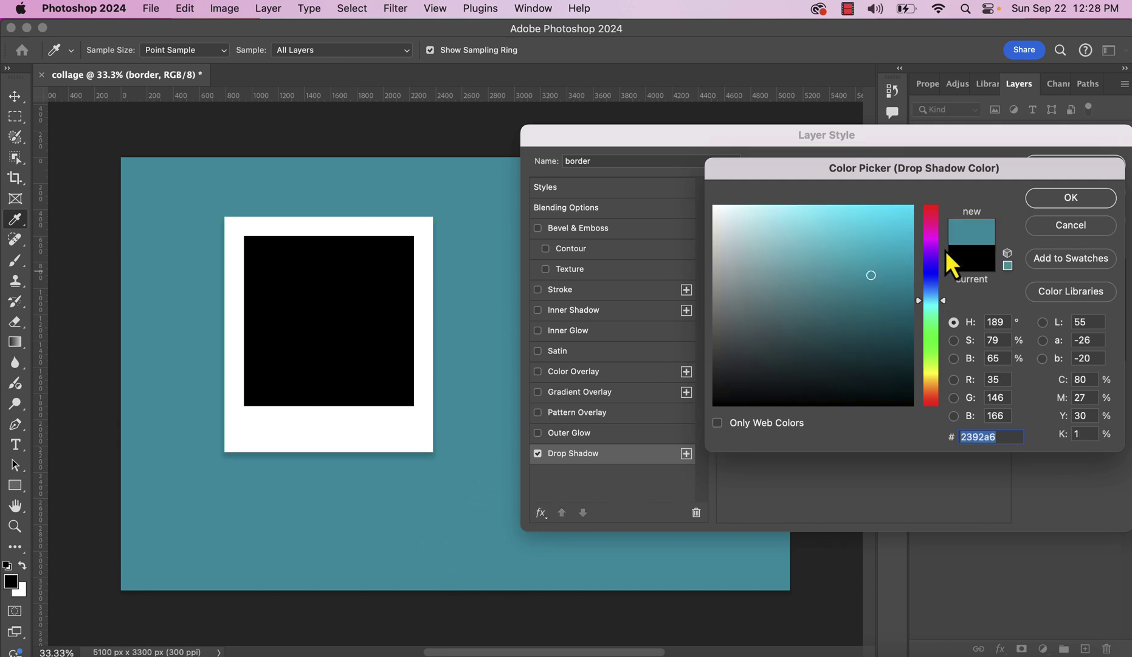
click(877, 321)
mouse_move(872, 335)
mouse_down()
mouse_move(876, 320)
mouse_move(872, 341)
mouse_up()
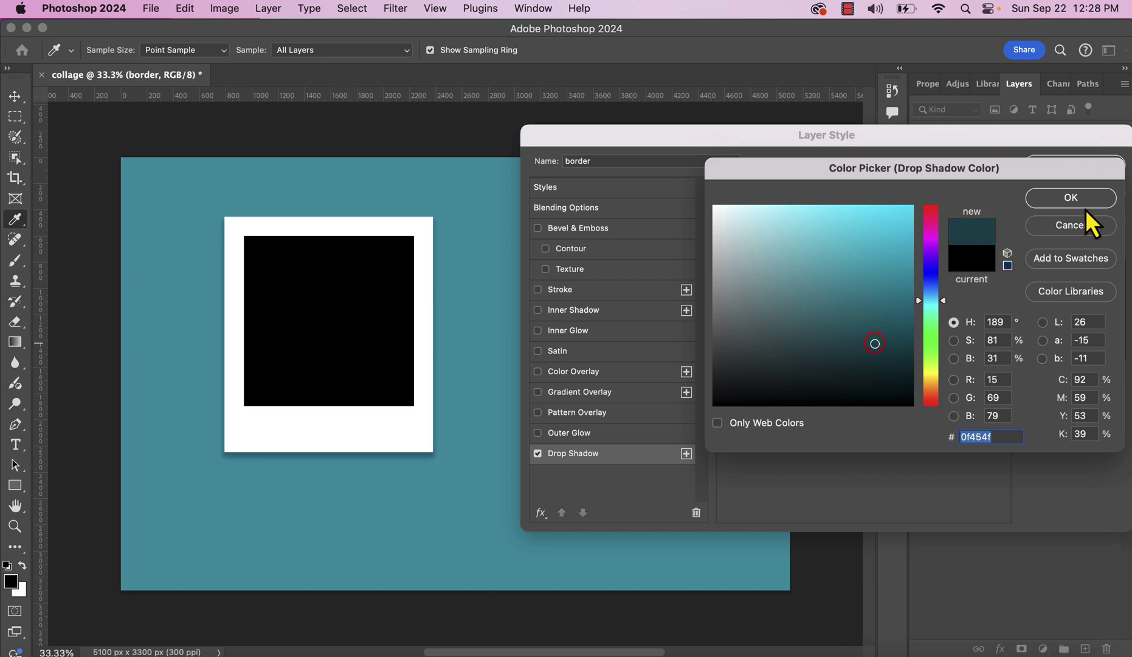
click(1071, 197)
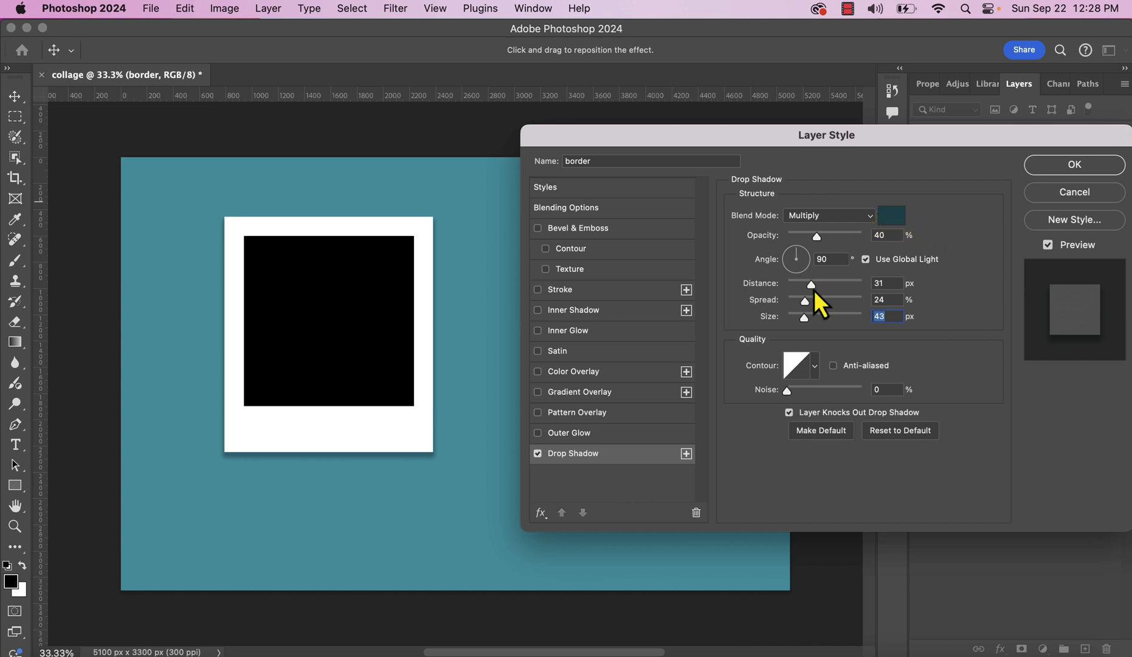
Soften the shadow to a larger 65 px size and apply it
click(810, 316)
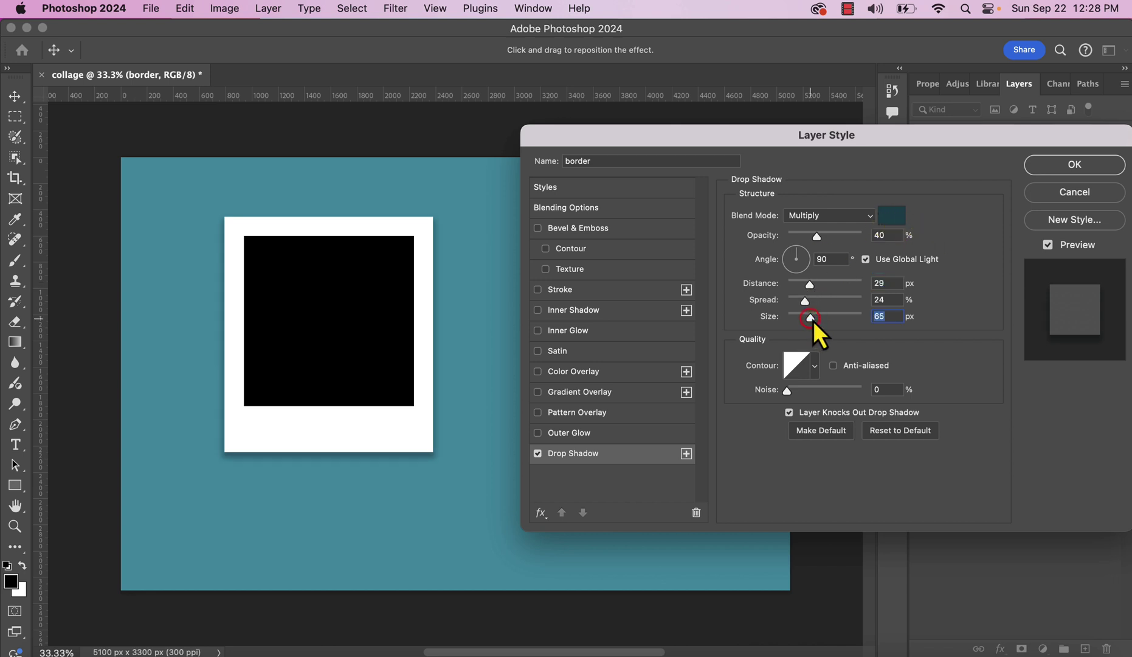
click(1042, 163)
click(833, 402)
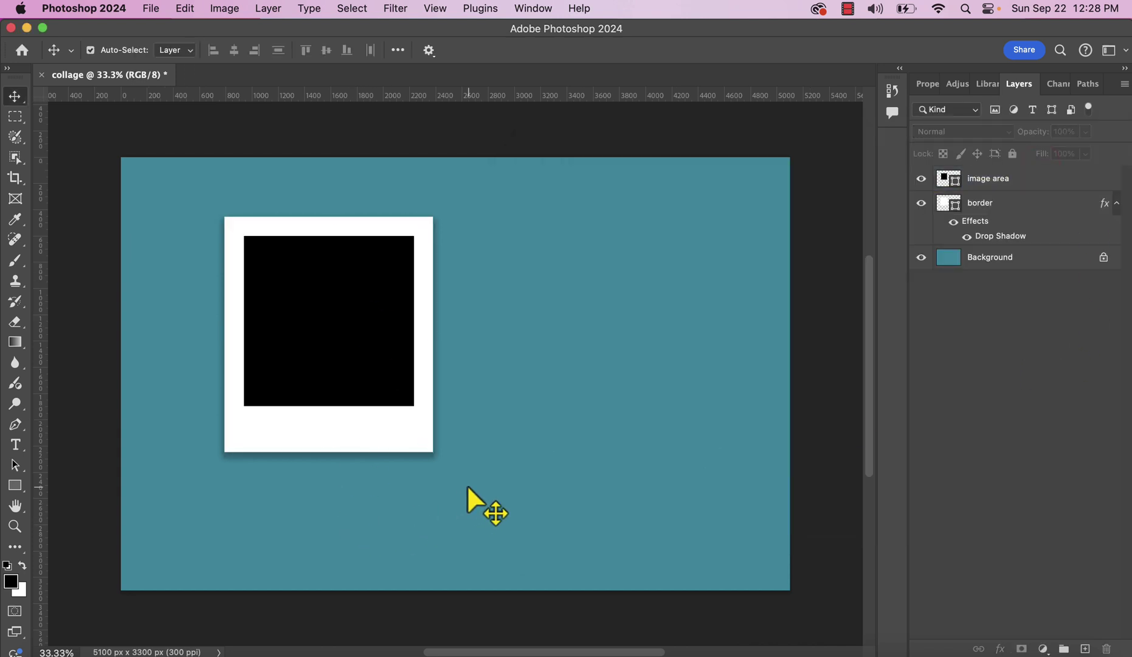
Group the image area and border layers into Group 1 with Cmd+G
click(1032, 181)
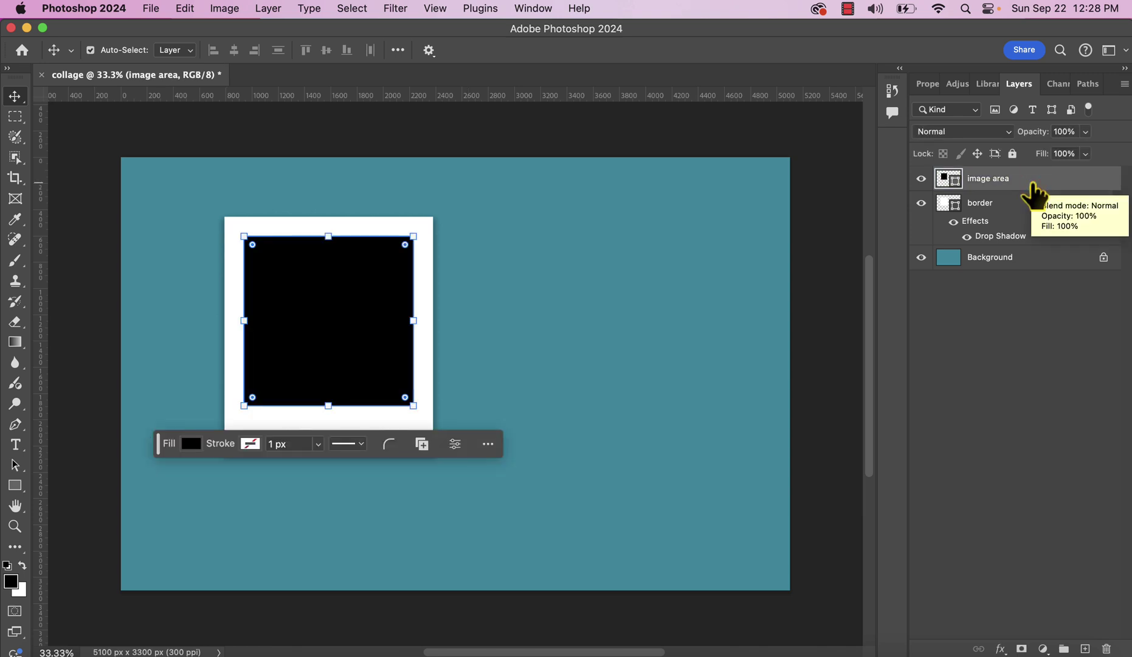
key(shift)
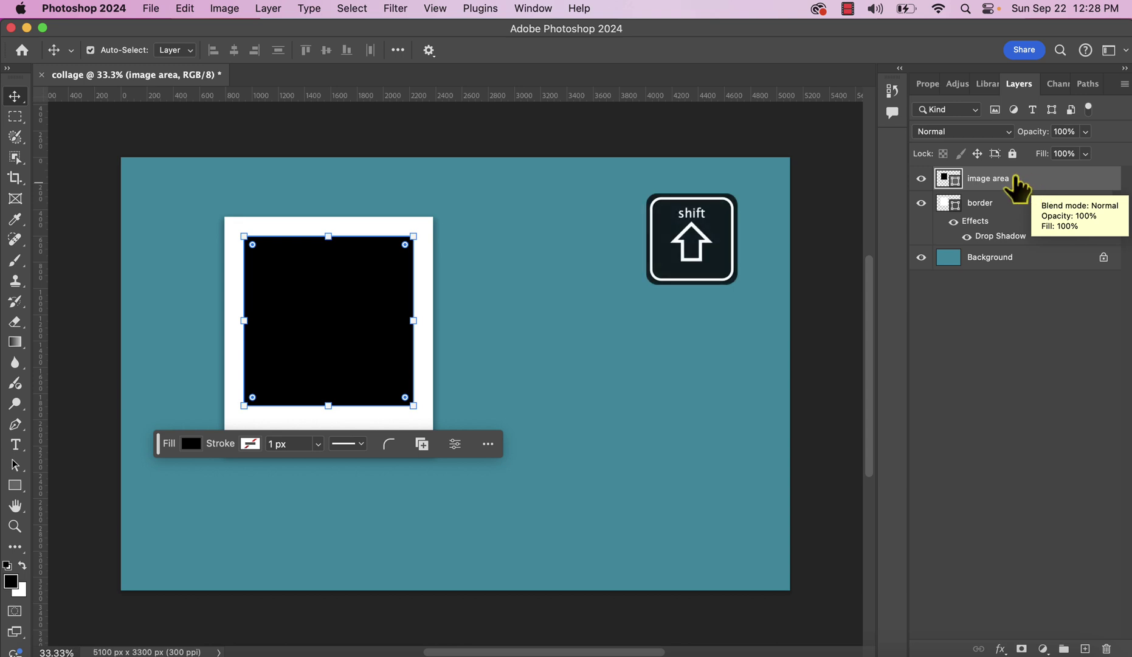
shift+click(1015, 215)
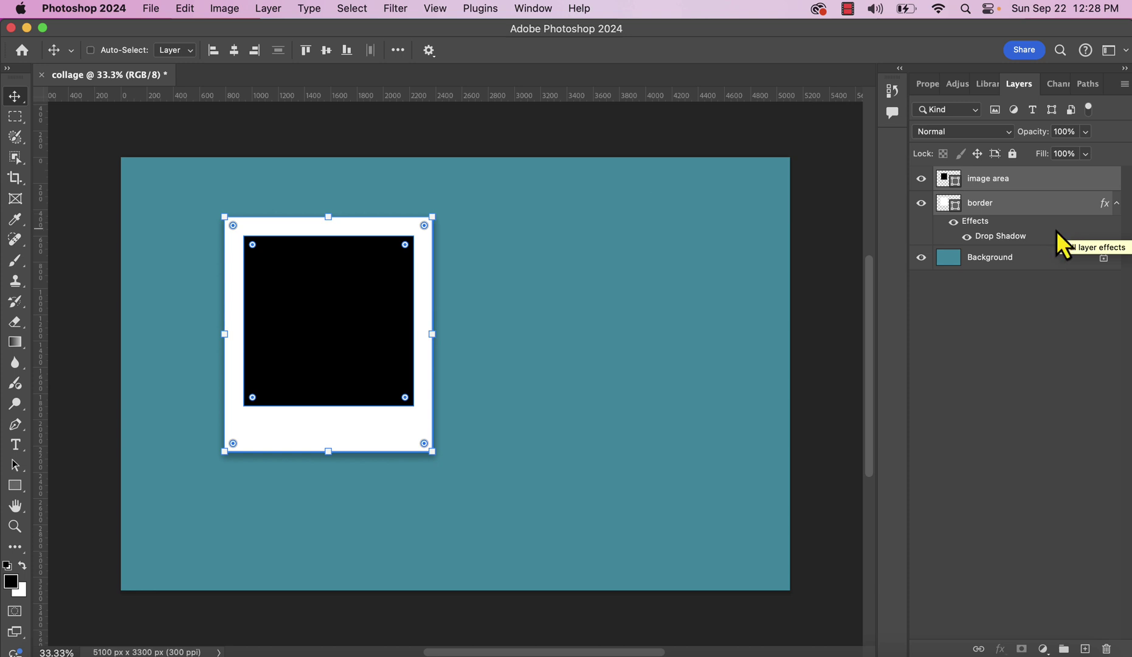
key(super+g)
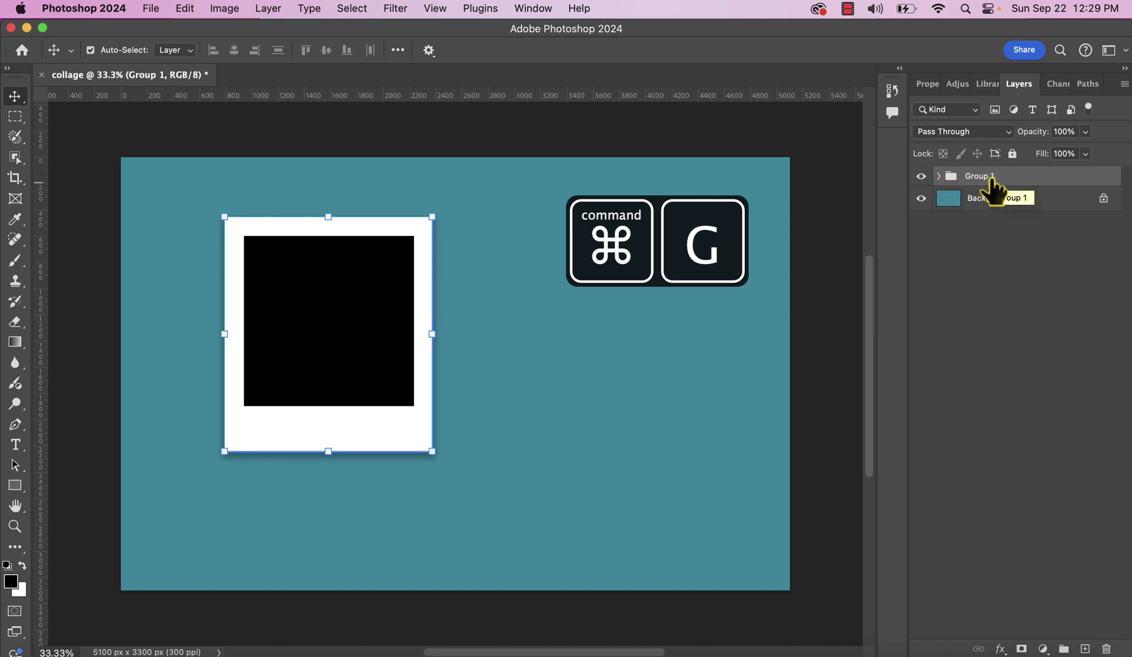
Rename Group 1 to 'polaroid 1'
click(938, 176)
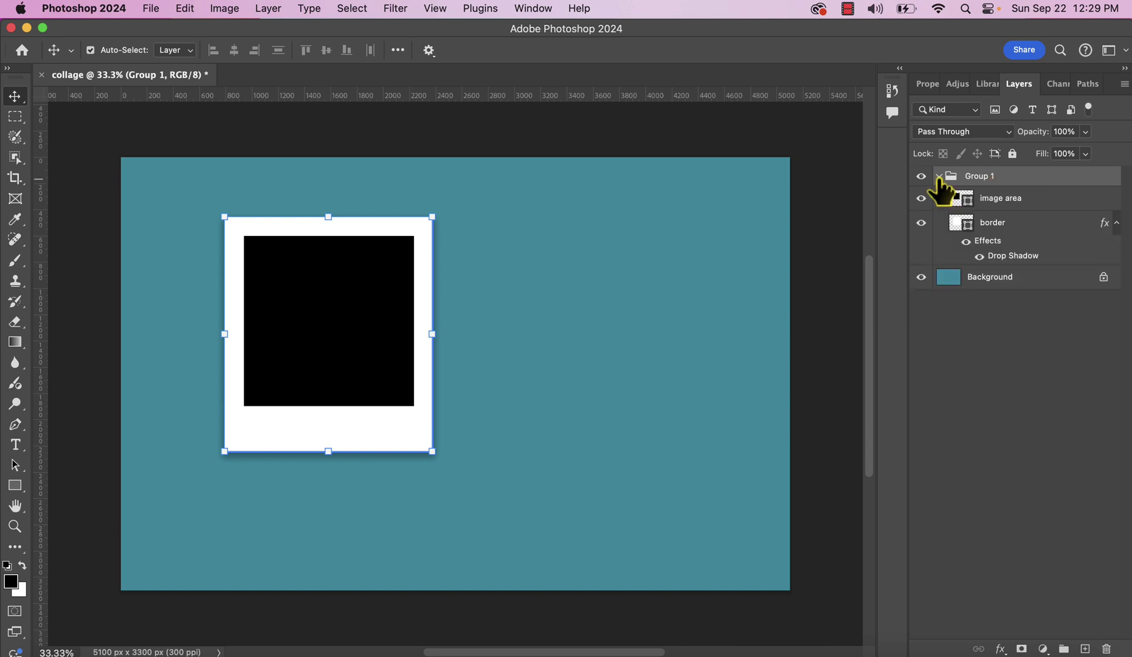
click(972, 200)
click(990, 240)
click(1004, 201)
click(1004, 231)
click(999, 196)
click(938, 175)
double_click(983, 176)
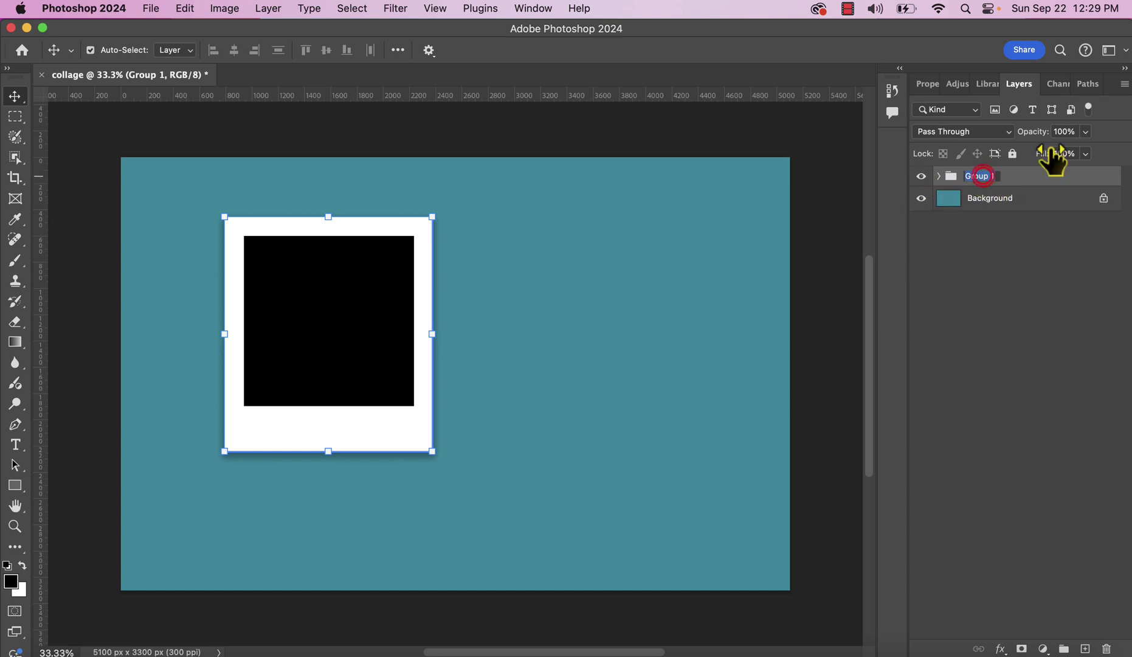
text(polaroid)
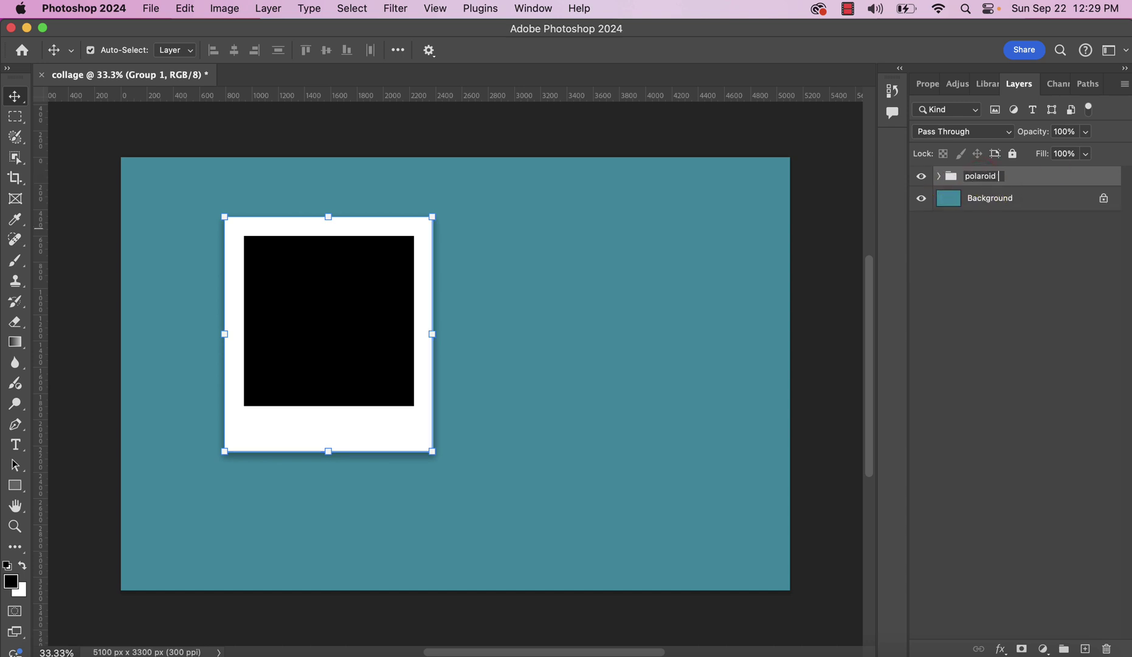
key(Return)
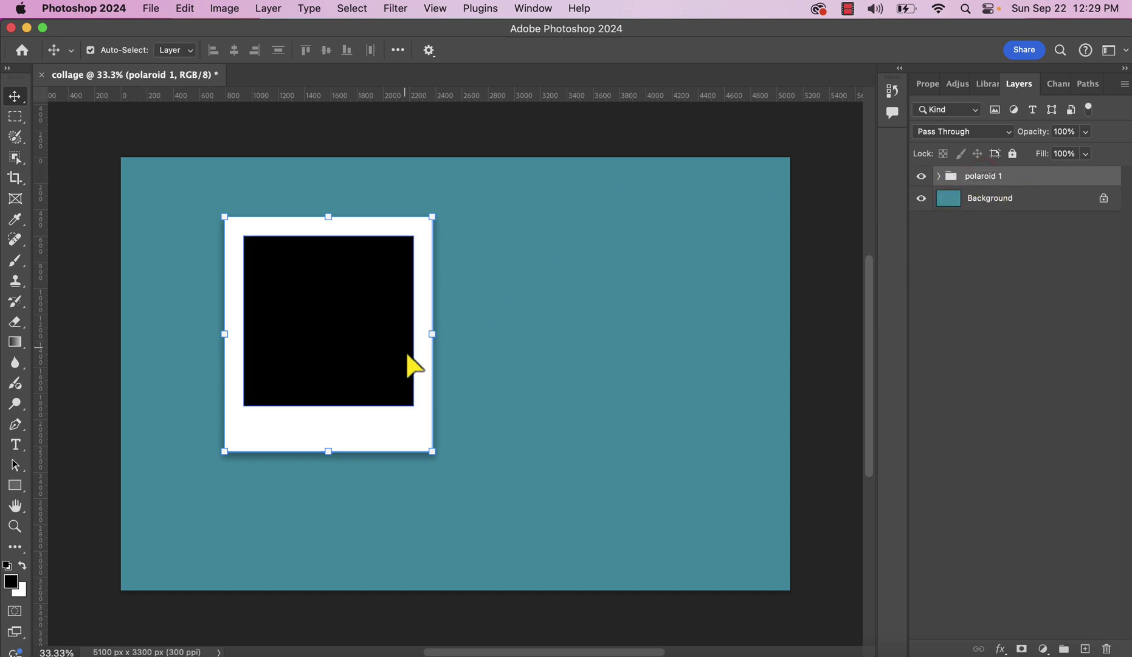
Duplicate the polaroid 1 group and move the copy to the right of the original
drag(420, 238, 384, 232)
key(super+z)
click(998, 176)
click(1006, 178)
drag(233, 250, 226, 281)
drag(359, 410, 310, 400)
key(super+z)
click(940, 177)
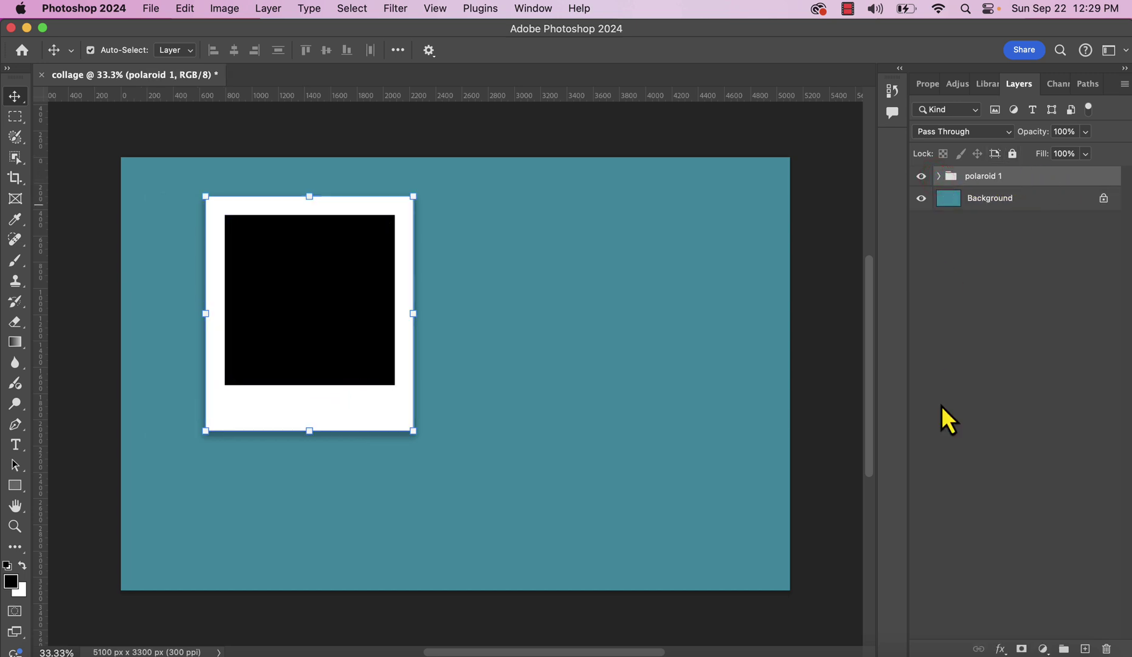
key(super+j)
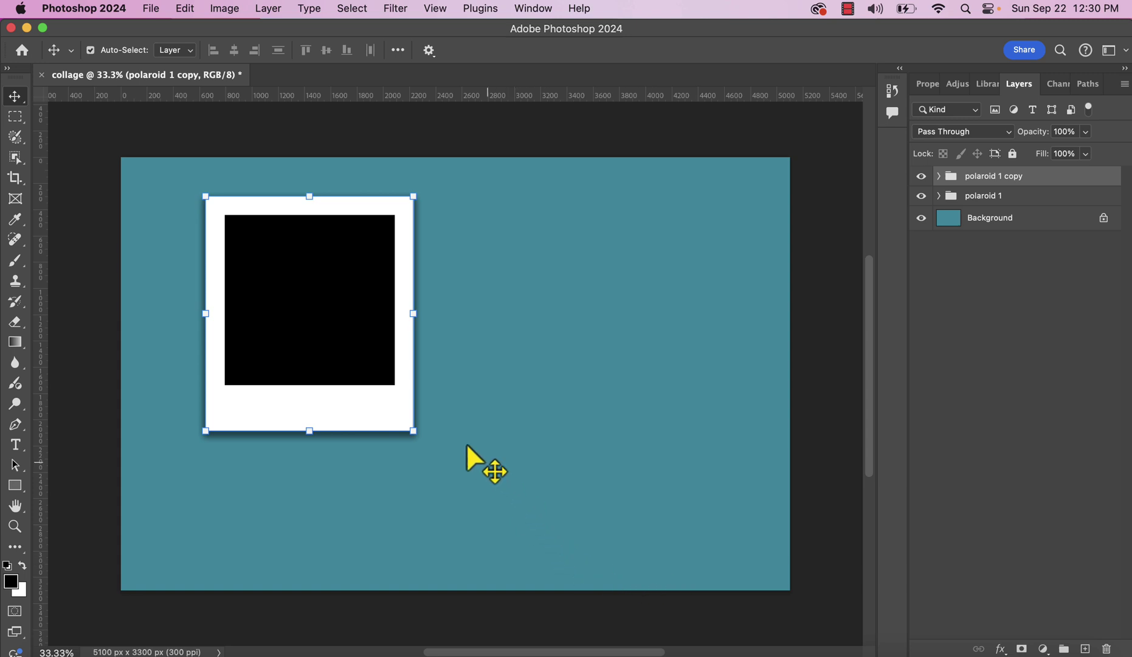
drag(378, 420, 601, 382)
Rename the copied group to 'polaroid 2'
double_click(1016, 177)
click(1029, 178)
key(BackSpace)
key(BackSpace)
key(BackSpace)
key(BackSpace)
text(2)
key(Return)
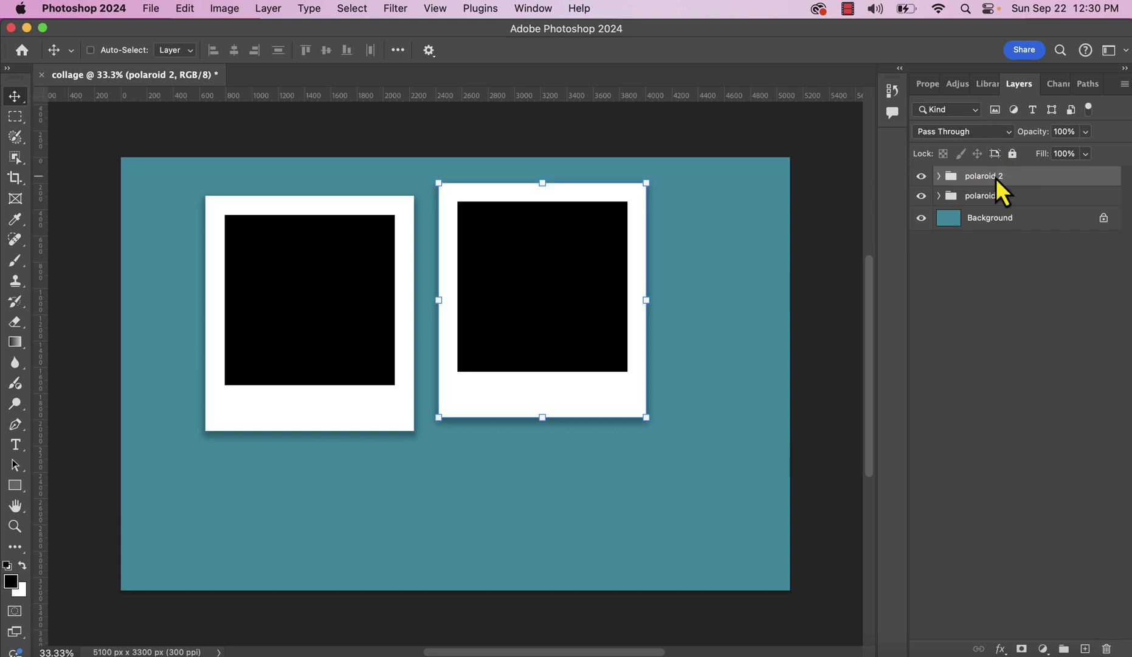
Duplicate polaroid 2, place the copy below the middle frame, and name it 'polaroid 3'
key(super)
key(super+j)
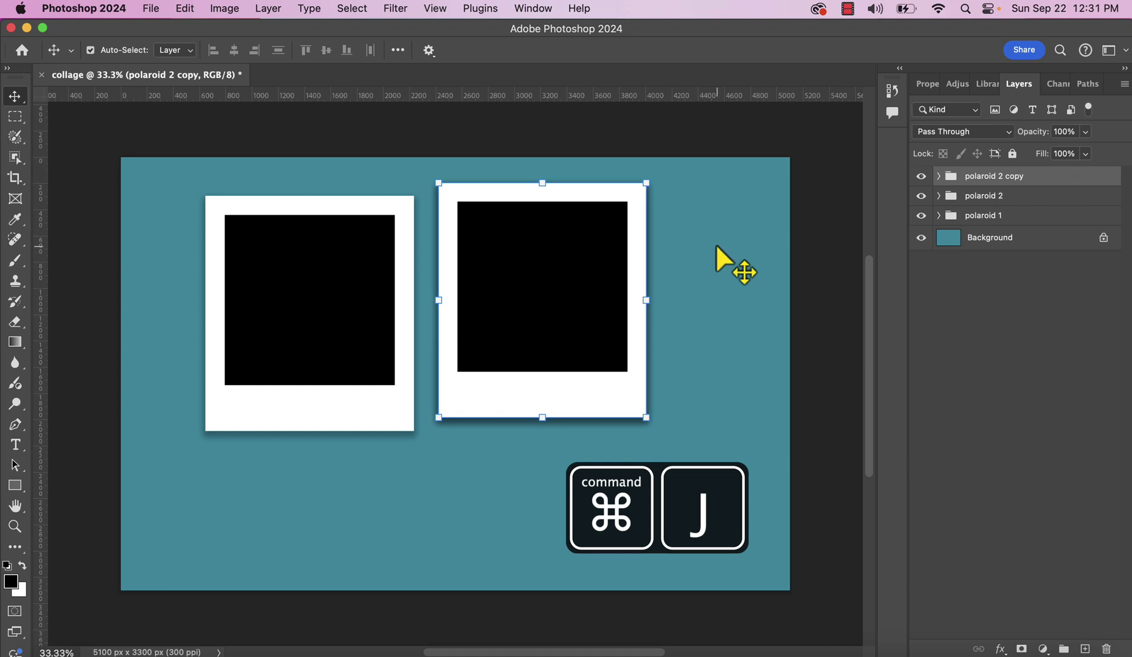
drag(491, 394, 687, 561)
drag(685, 389, 517, 396)
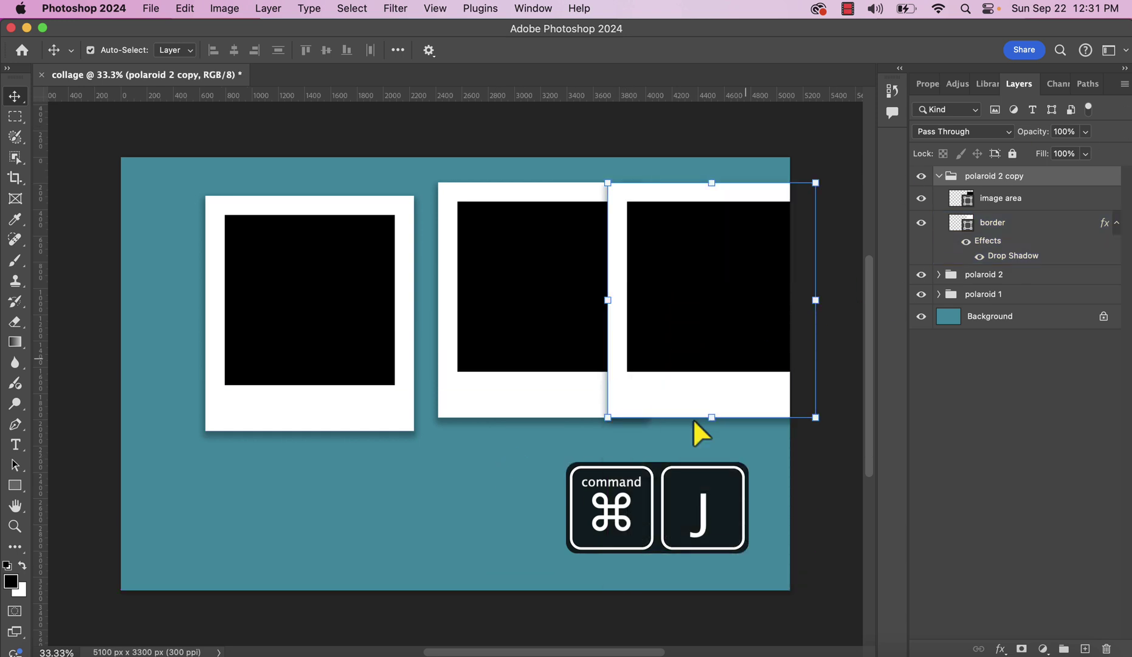
drag(677, 399, 676, 538)
click(939, 176)
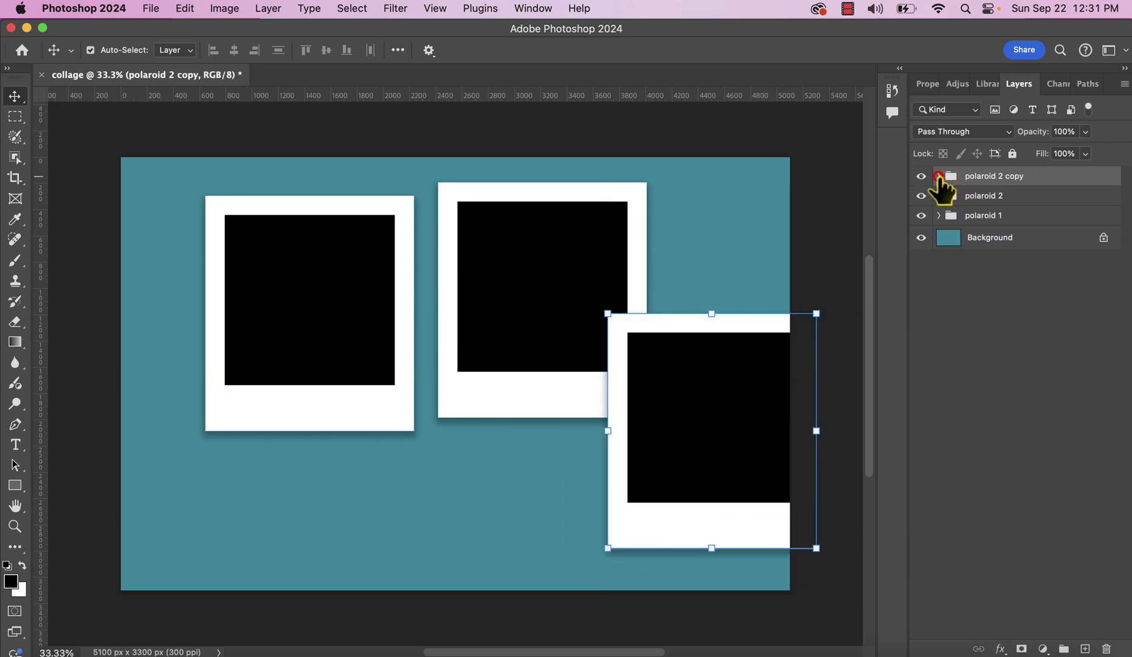
double_click(1002, 175)
click(1023, 176)
key(BackSpace)
key(BackSpace)
key(BackSpace)
key(BackSpace)
key(BackSpace)
text(3)
key(Return)
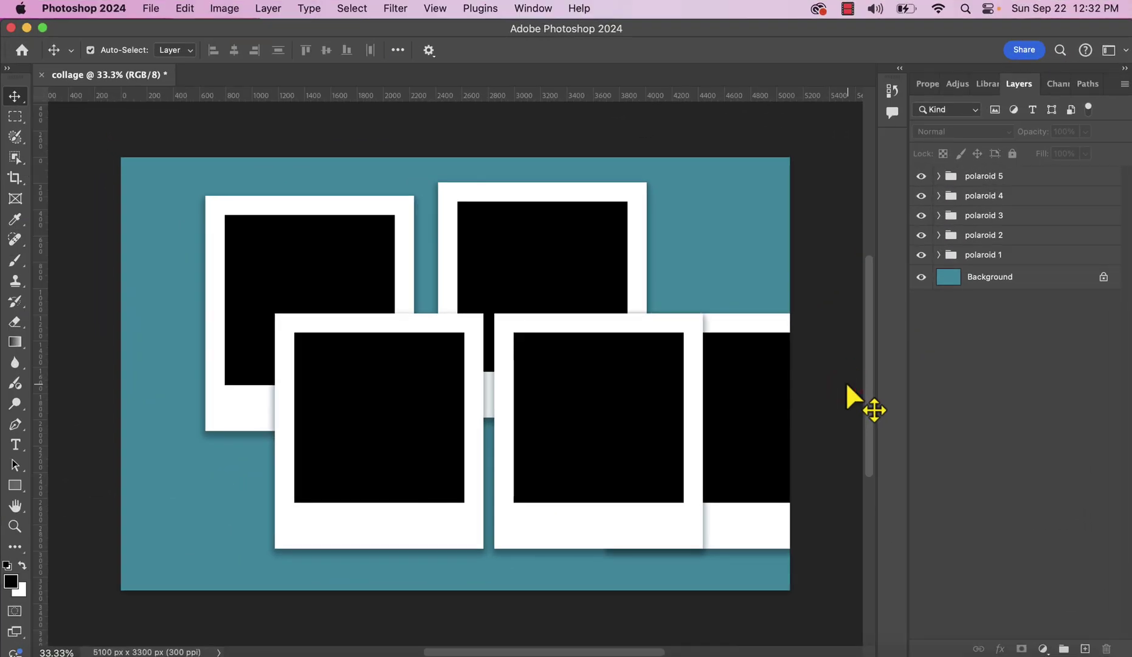
Find and select the polaroid 1 group, the top-left frame
click(996, 195)
click(996, 181)
click(996, 215)
click(1000, 255)
click(1003, 177)
click(1008, 197)
super+click(1008, 197)
click(318, 329)
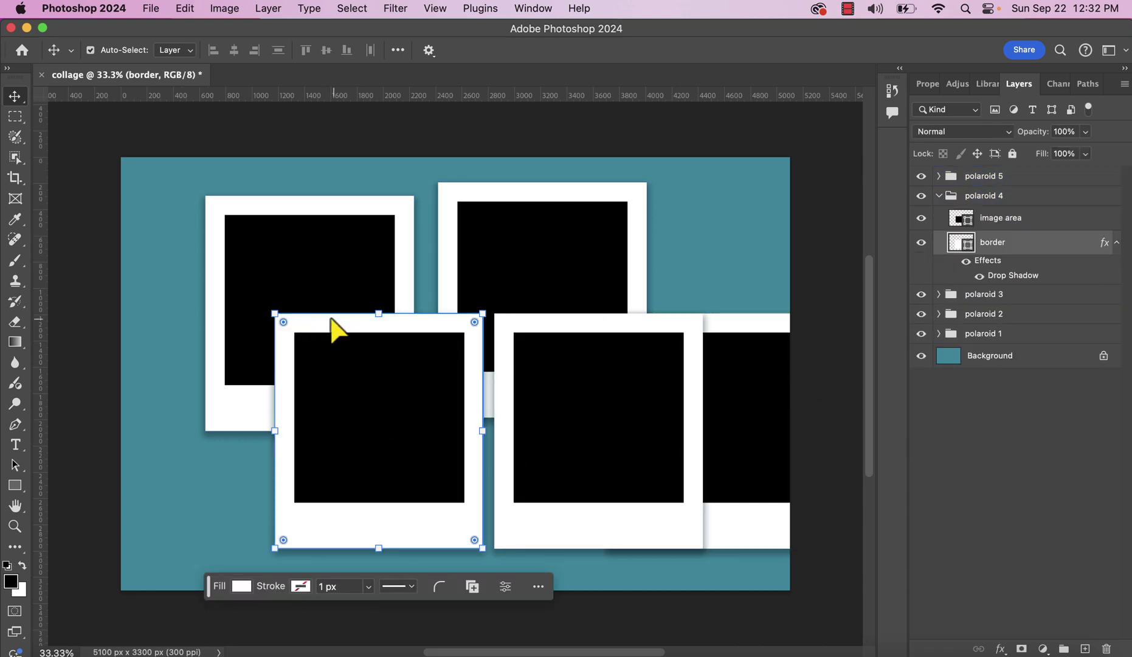
click(252, 201)
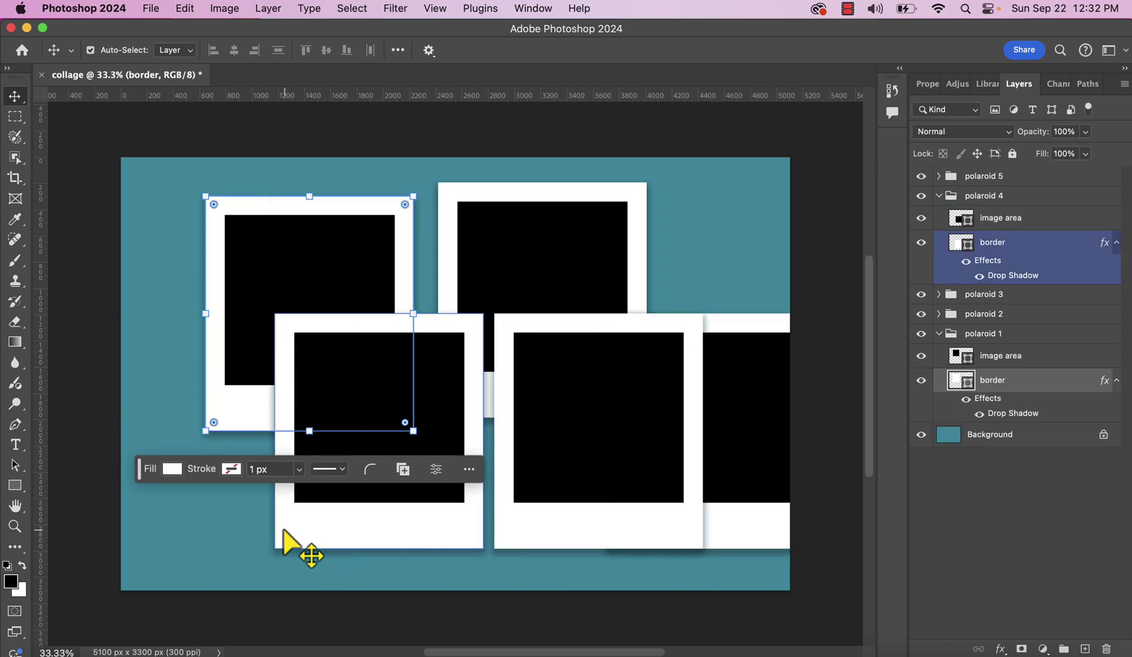
click(268, 195)
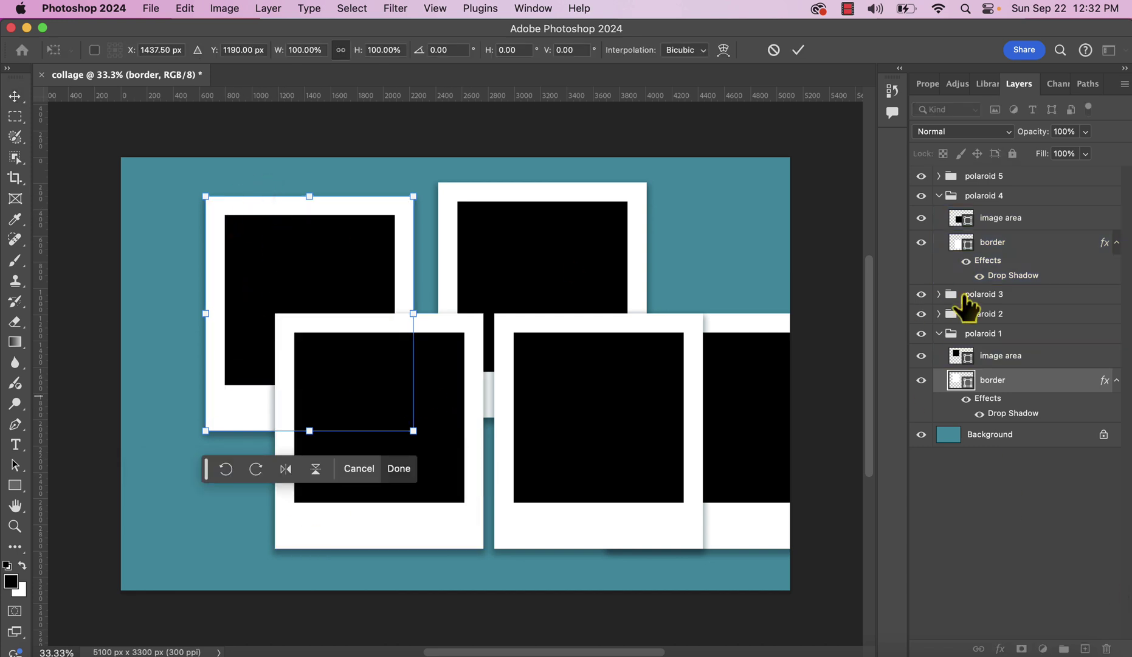
click(939, 195)
click(954, 277)
click(946, 255)
click(939, 254)
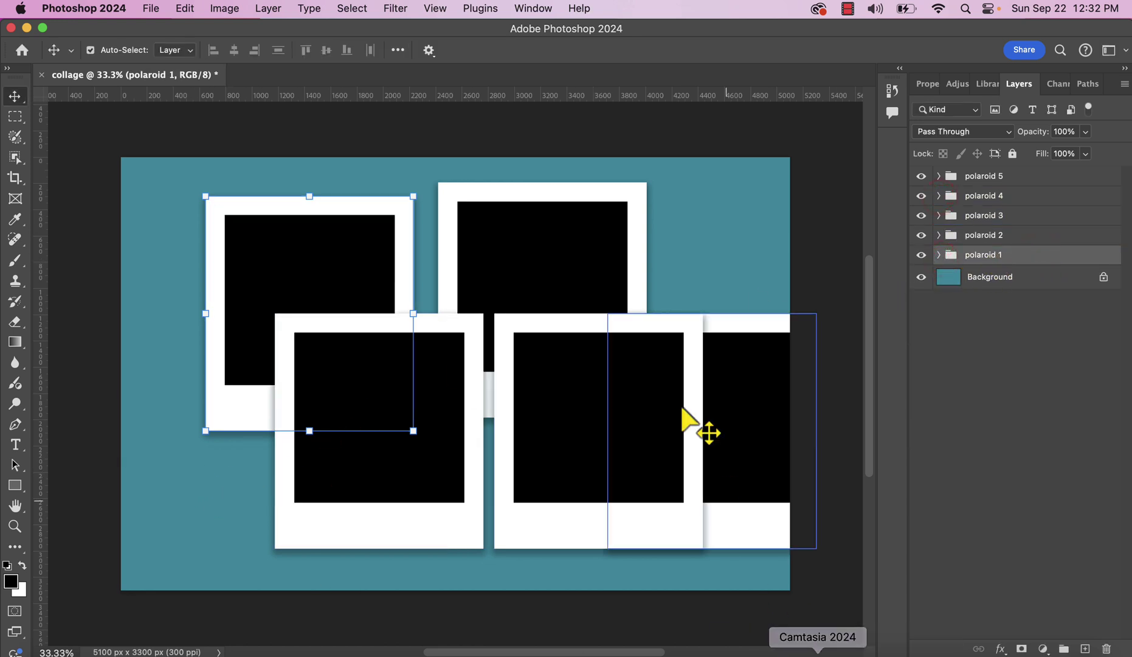
Rotate polaroid 1 about -16° and move it partly off the top-left corner
key(super+t)
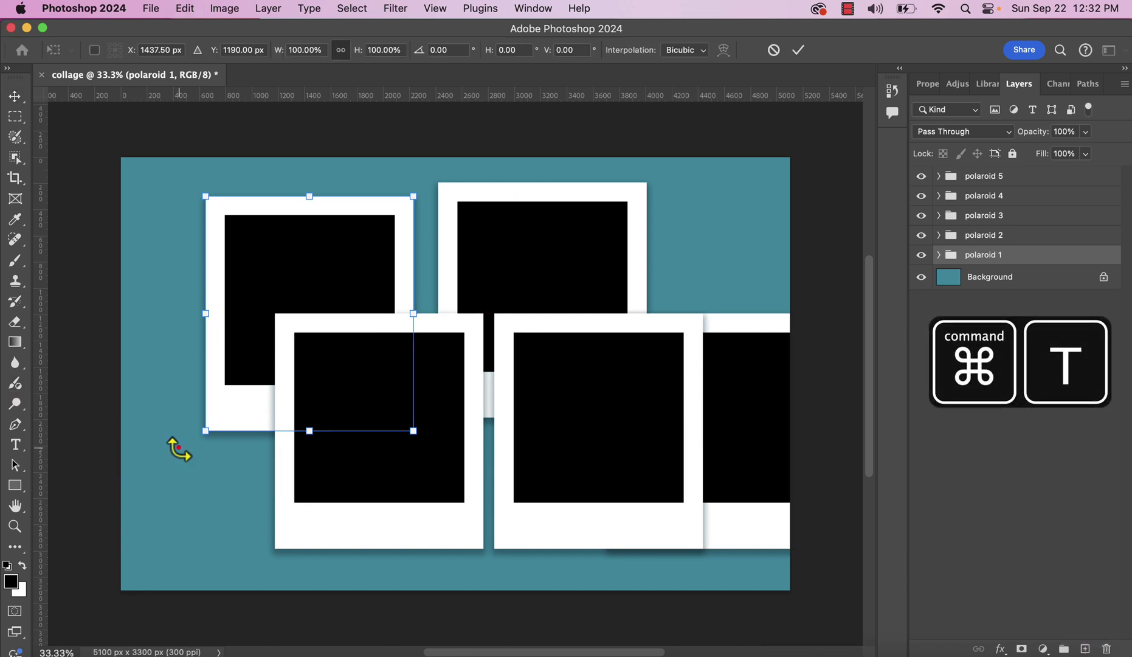
drag(177, 448, 226, 467)
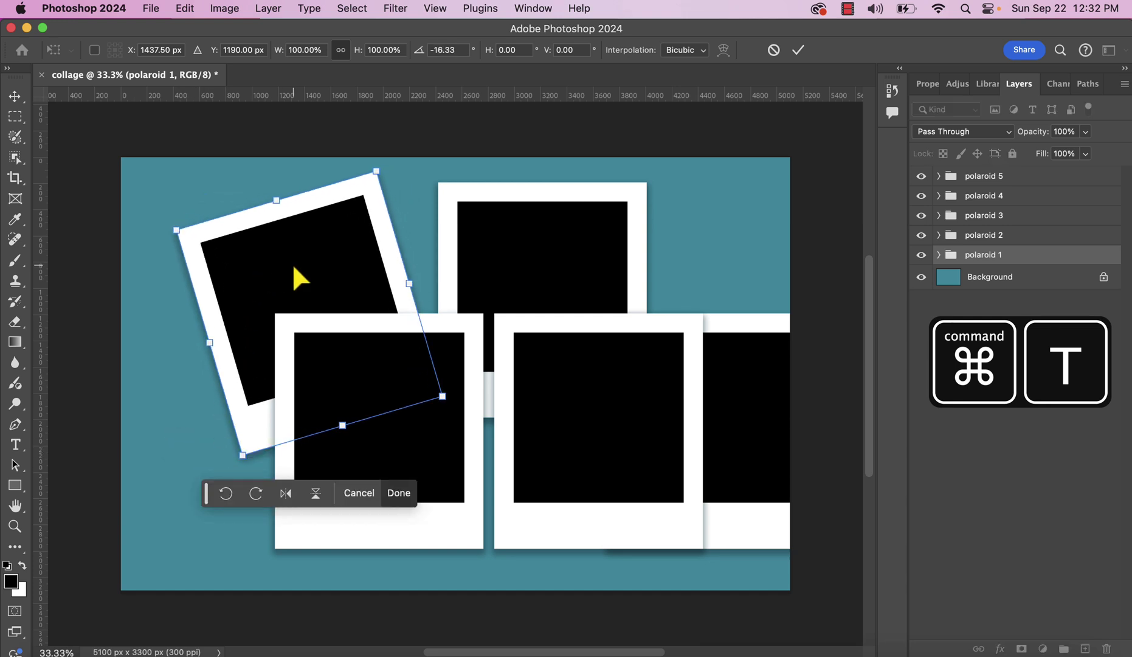
drag(294, 267, 233, 174)
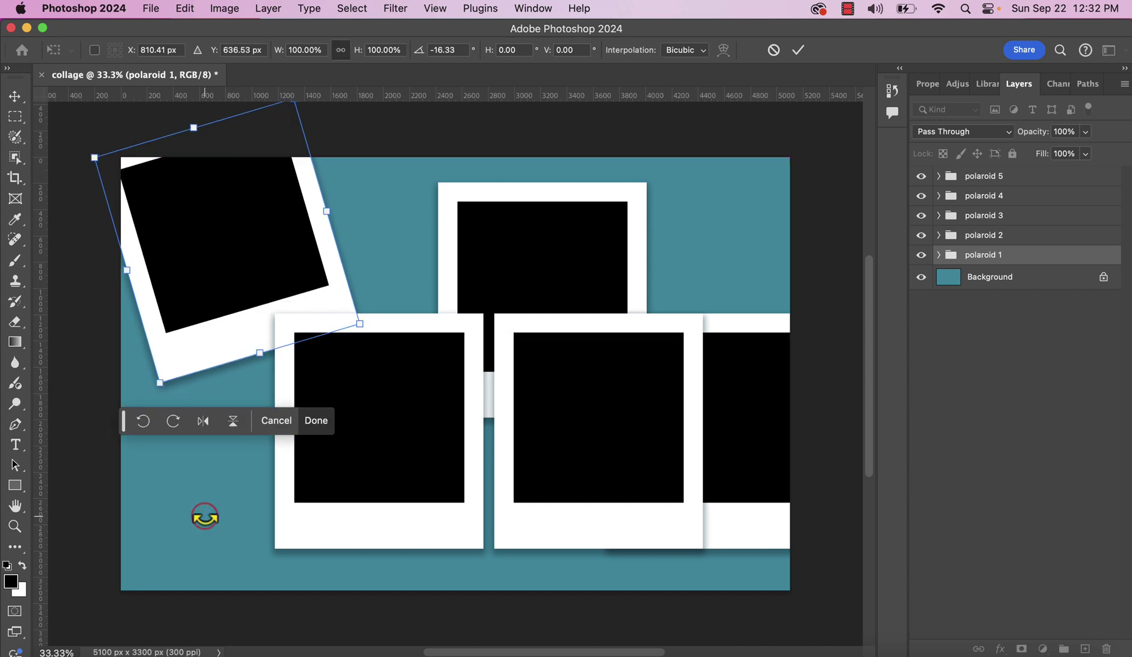
key(Return)
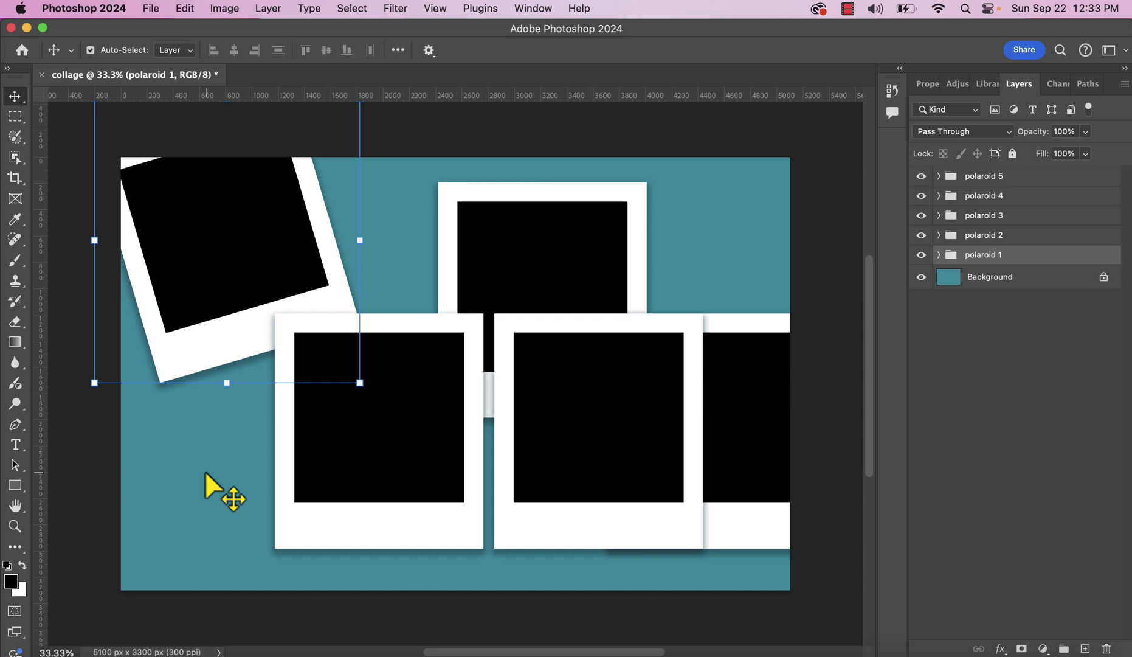
Rotate the polaroid 4 group to about 19 degrees and move it toward the lower-left
click(314, 494)
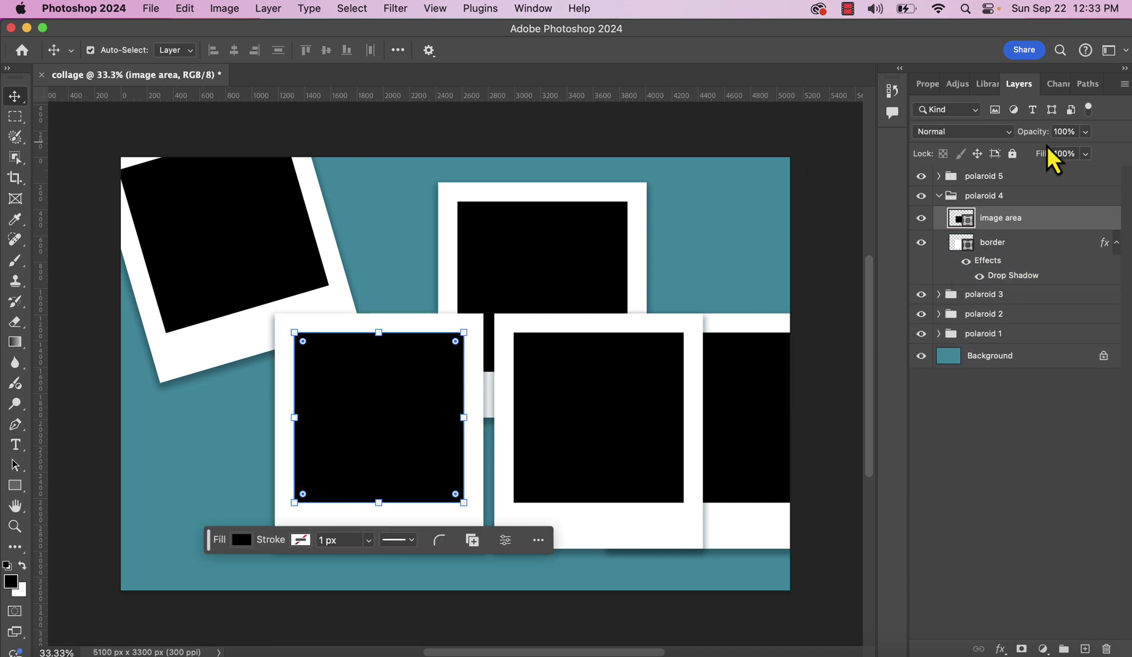
click(940, 196)
key(super+t)
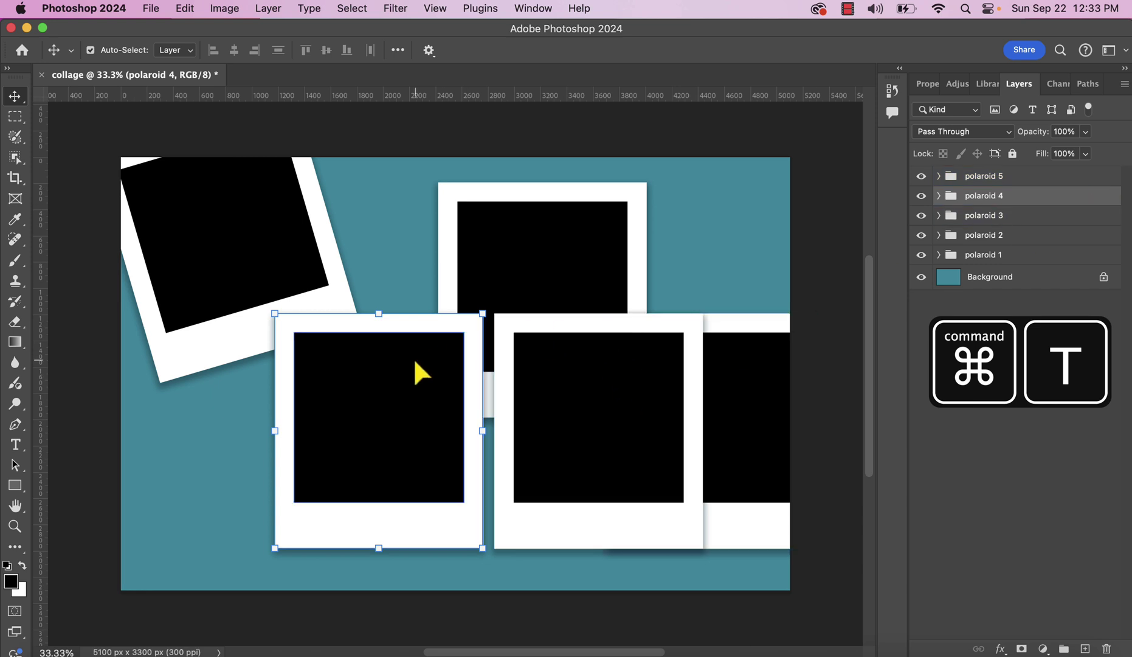
key(super+t)
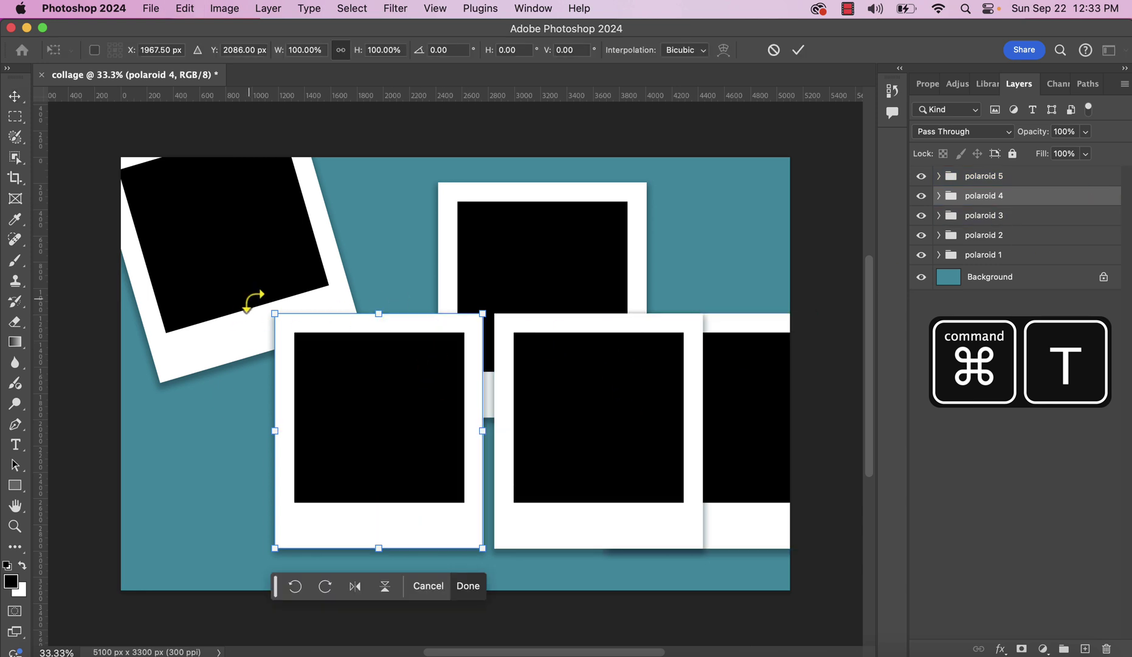
drag(254, 299, 333, 263)
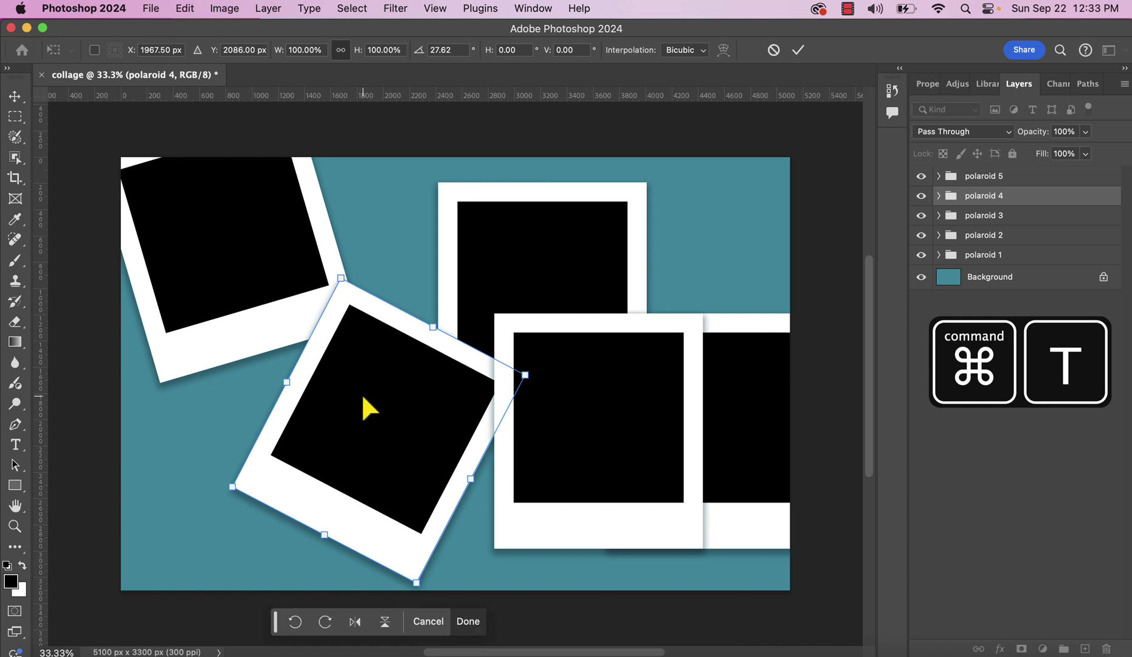
drag(215, 489, 225, 518)
drag(417, 401, 292, 460)
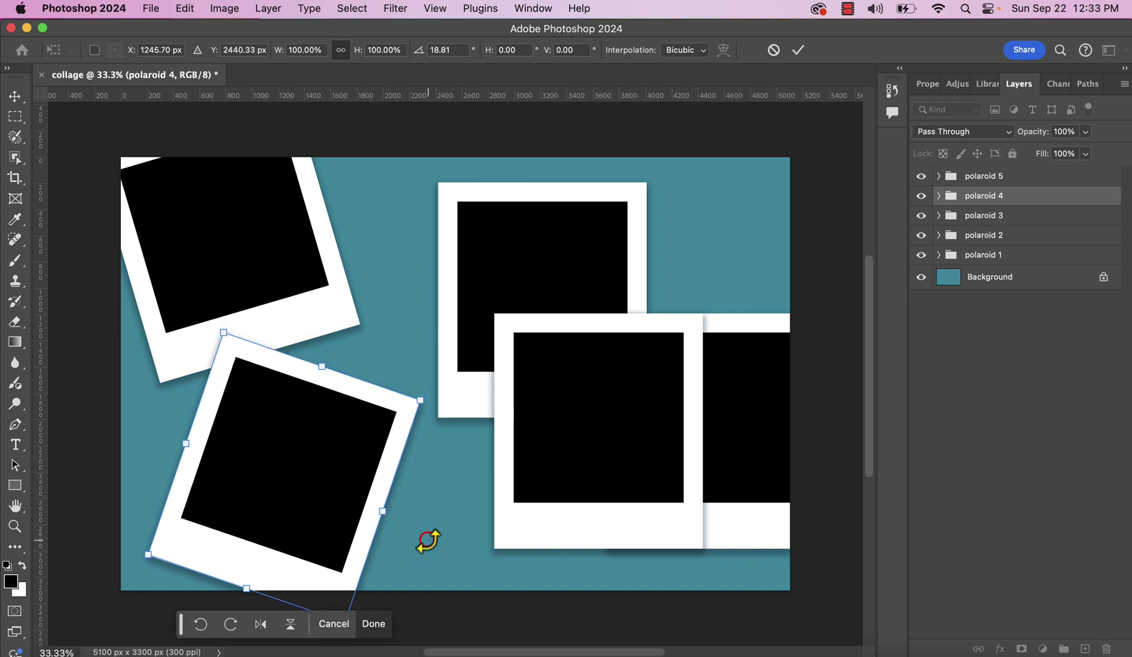
key(Return)
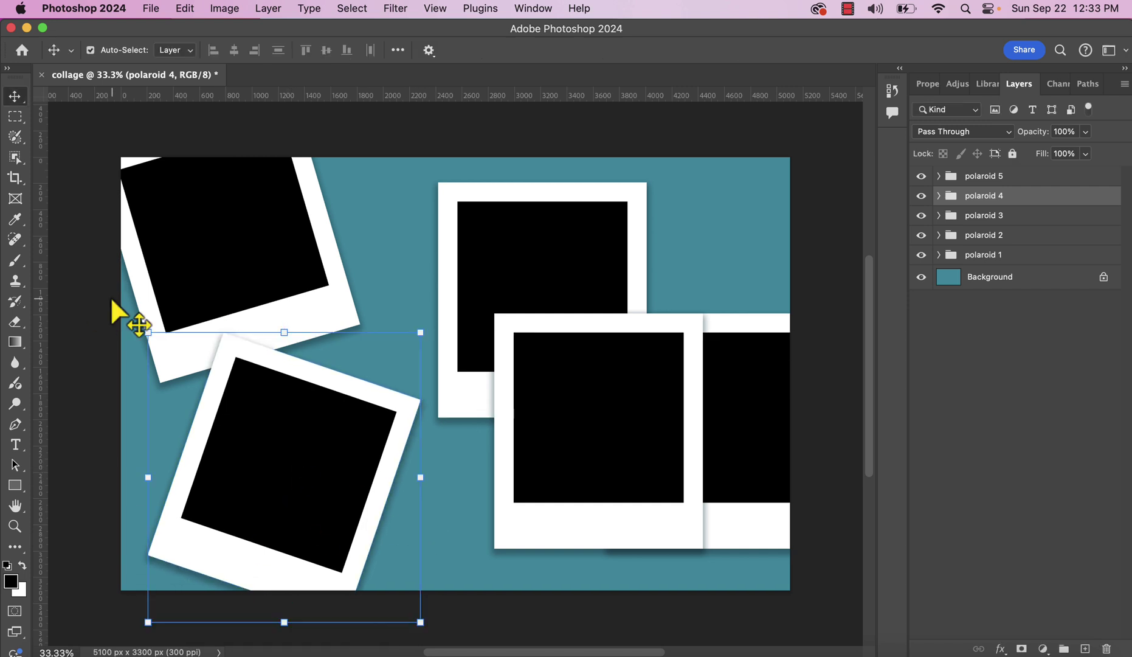
Tilt the polaroid 2 group with Free Transform, then pick out polaroid 5
click(505, 199)
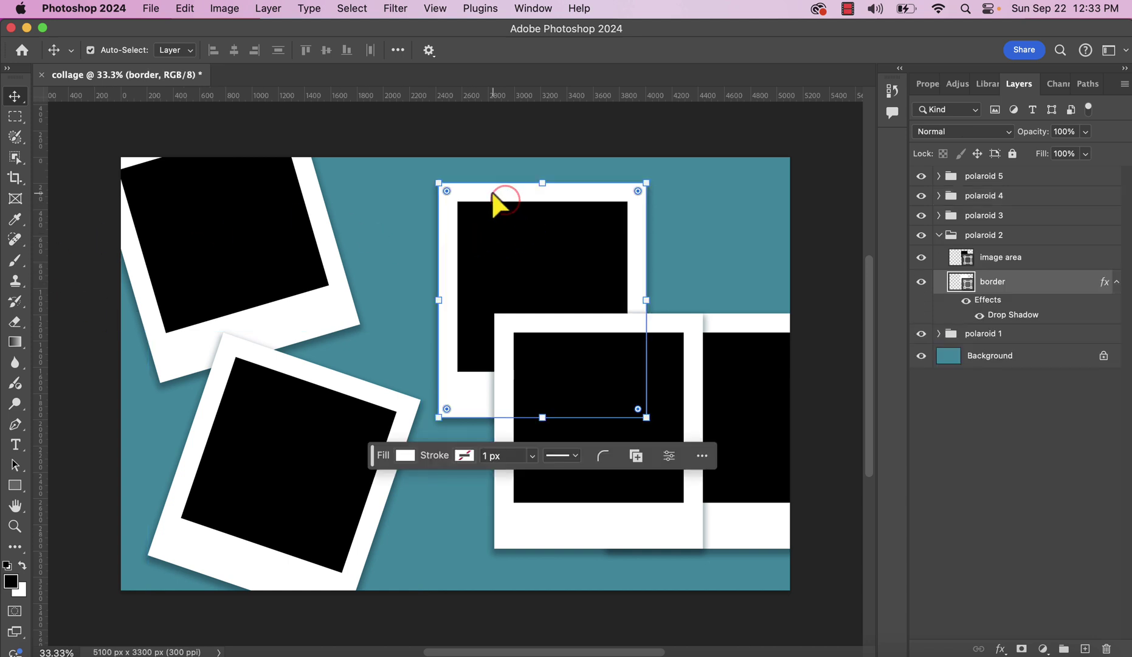
click(984, 234)
key(super+t)
drag(429, 426, 483, 259)
key(Return)
click(647, 338)
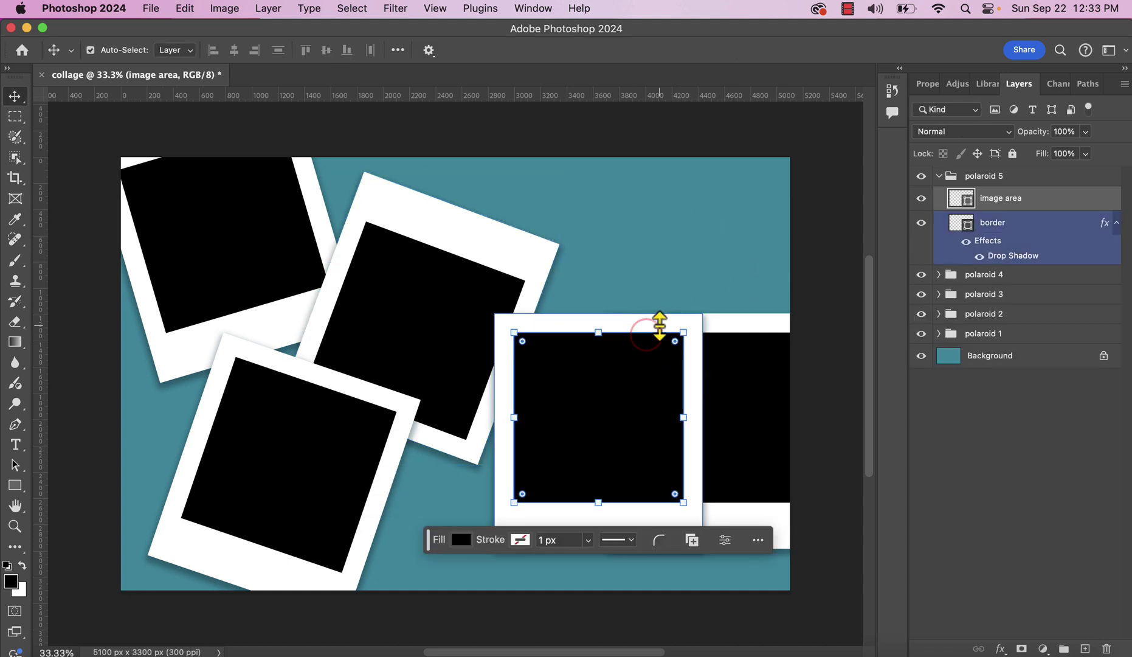
click(648, 332)
Rotate the polaroid 5 group to about -36 degrees, then select the polaroid 1 group
click(940, 177)
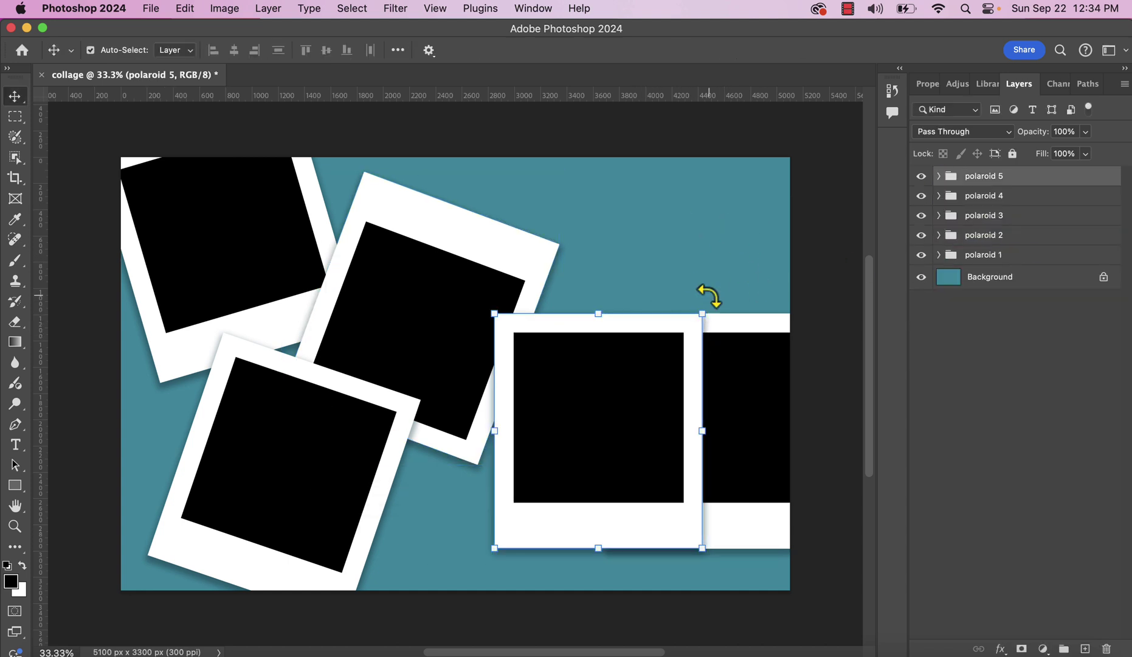
drag(713, 296, 646, 419)
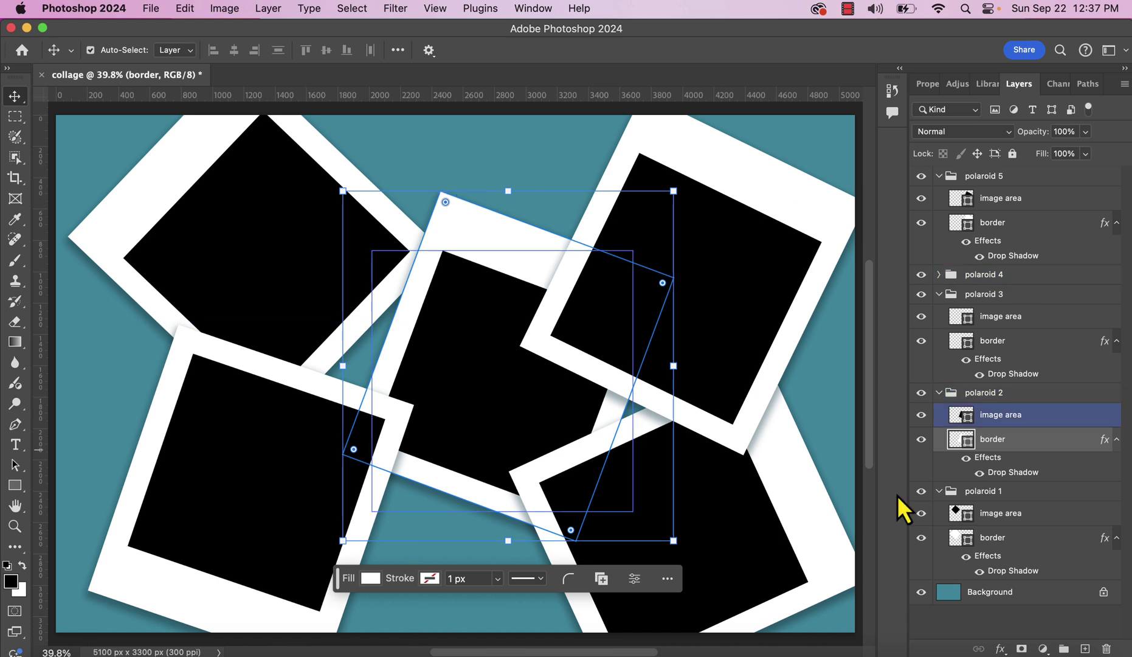
click(940, 494)
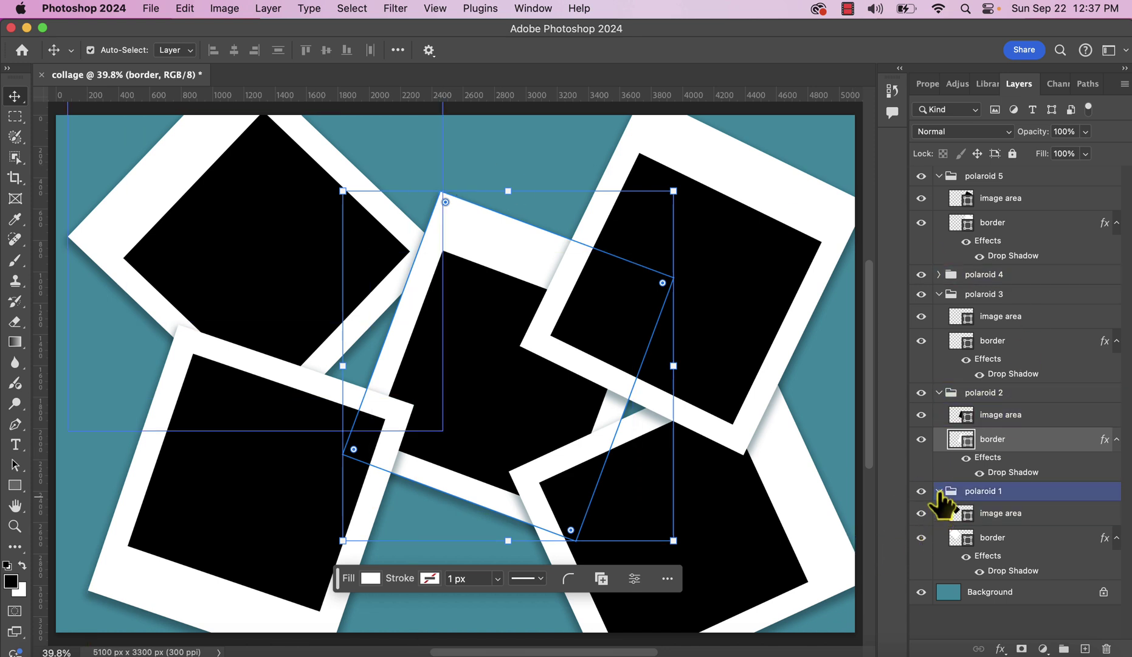
Collapse polaroid groups 1, 2, 3 and 5, then expand polaroid 1 and select its image area
click(938, 491)
click(942, 394)
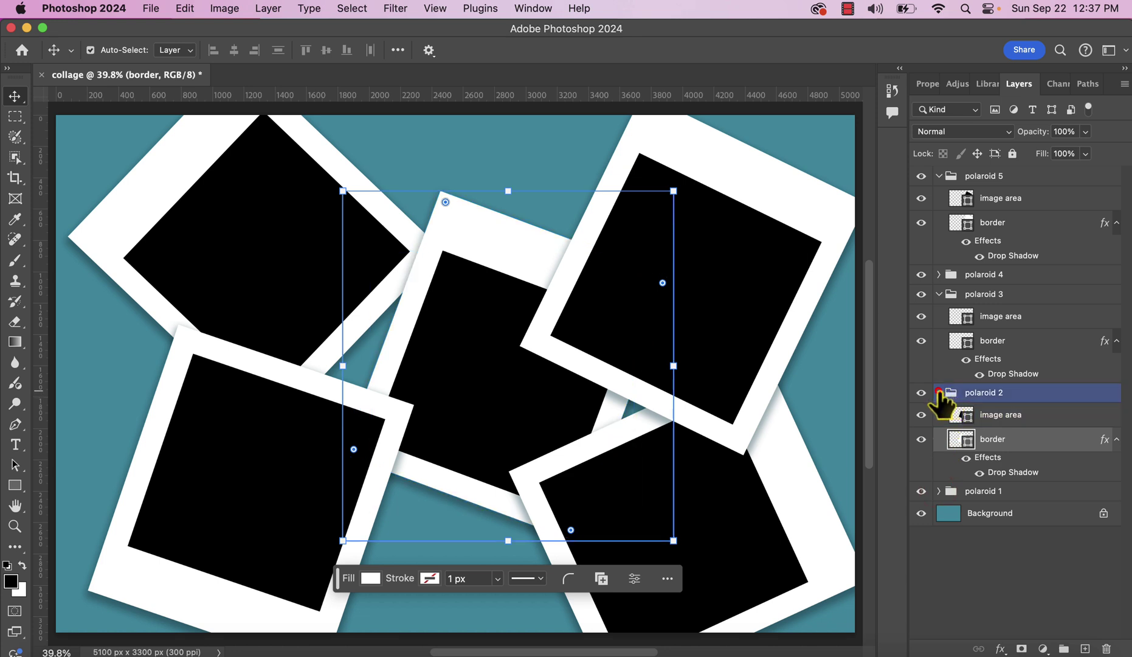
click(940, 393)
click(944, 297)
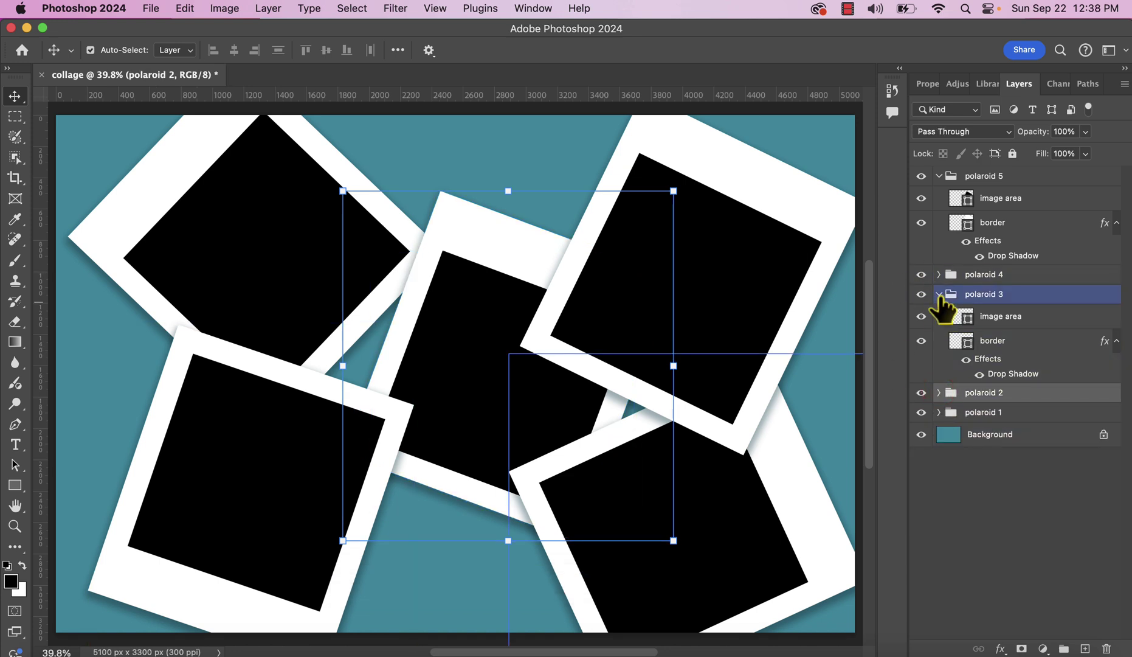
click(939, 295)
click(943, 274)
click(944, 176)
click(939, 176)
click(1037, 255)
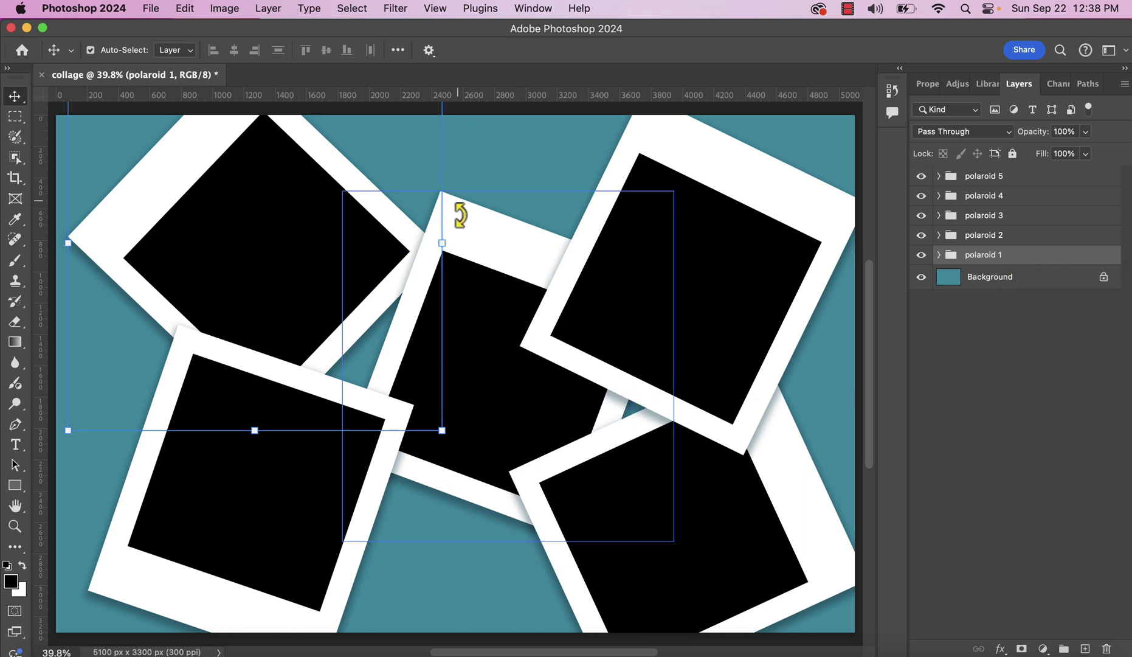
click(939, 256)
click(1070, 278)
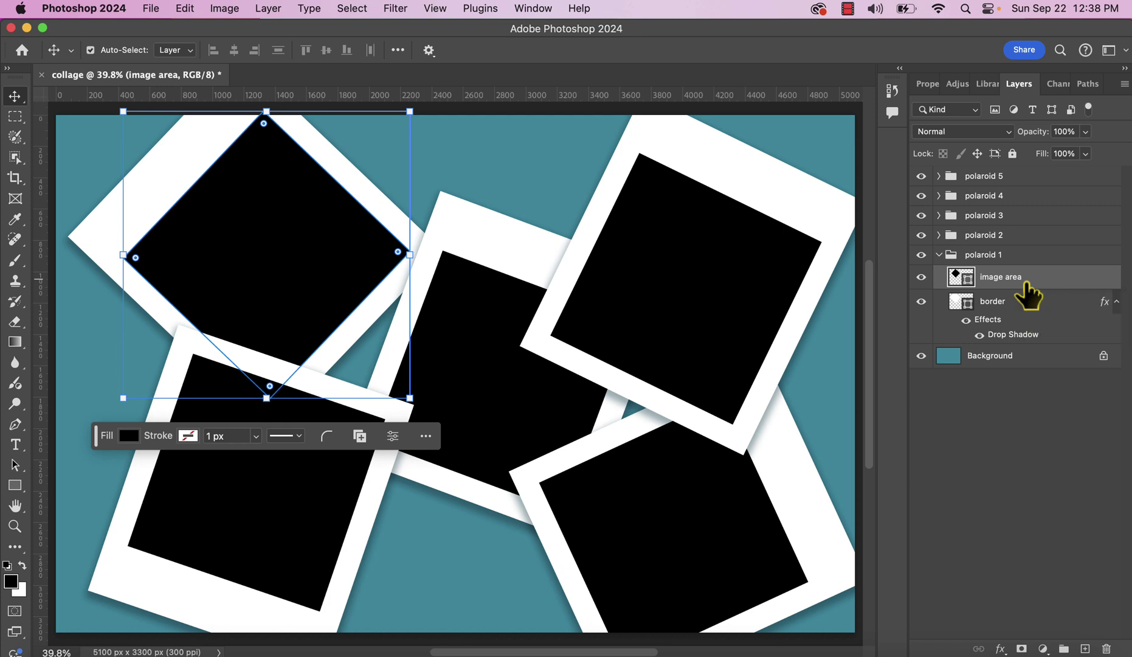
Open pexels-jadson-thomas-164235-542556.jpg from the Downloads folder
key(super+o)
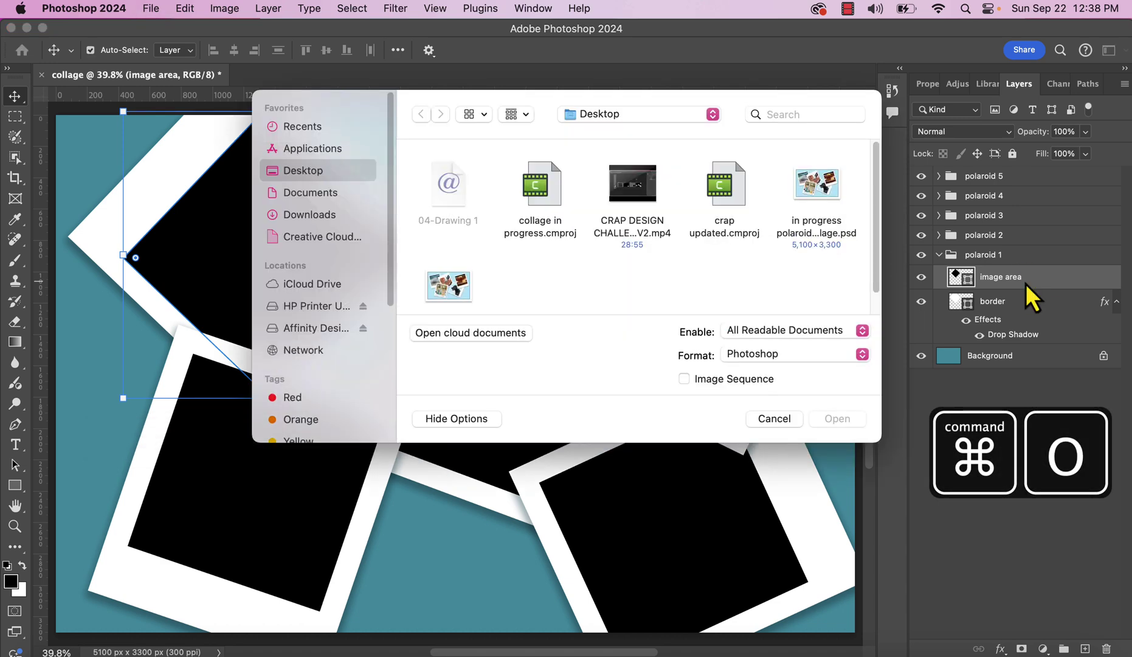
click(322, 216)
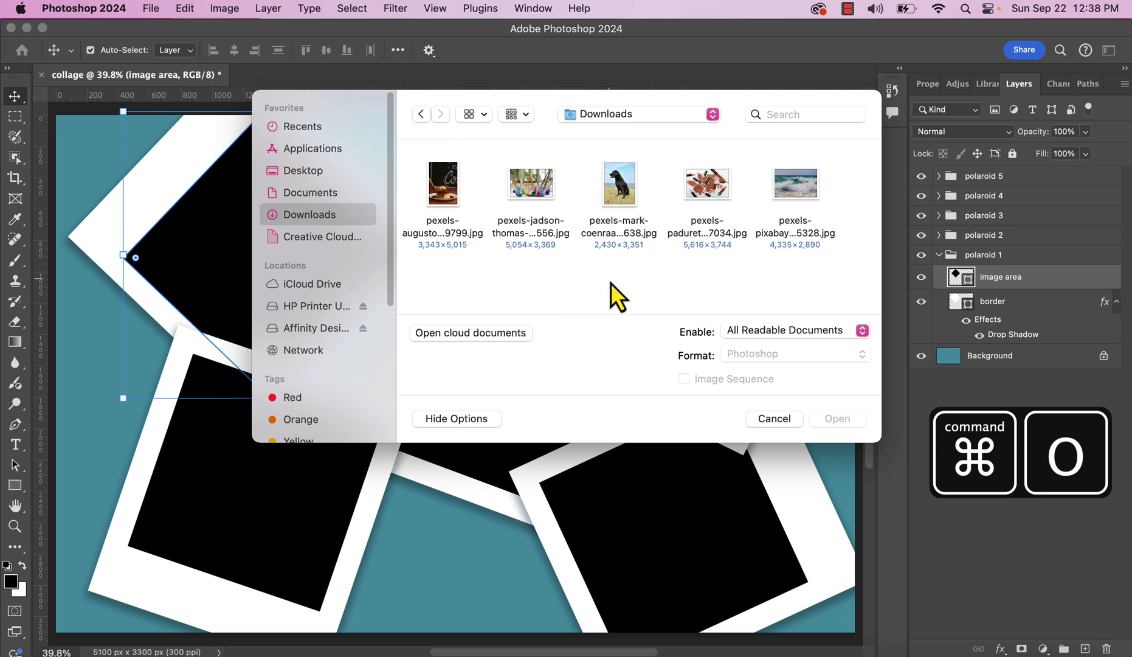
click(523, 193)
double_click(523, 193)
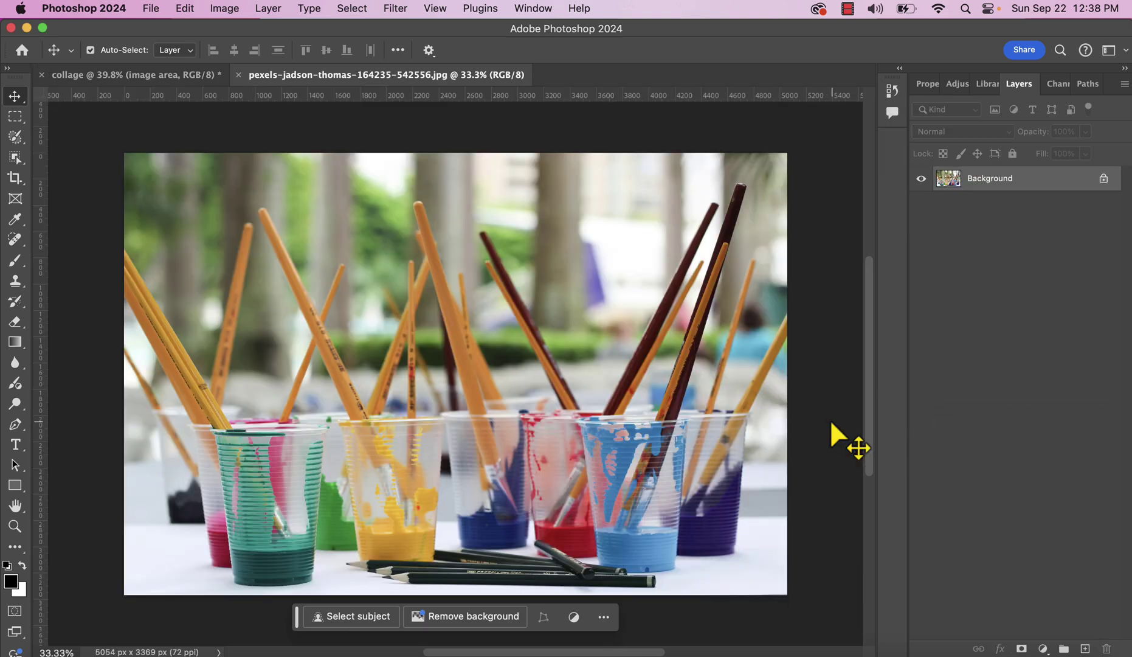
click(529, 9)
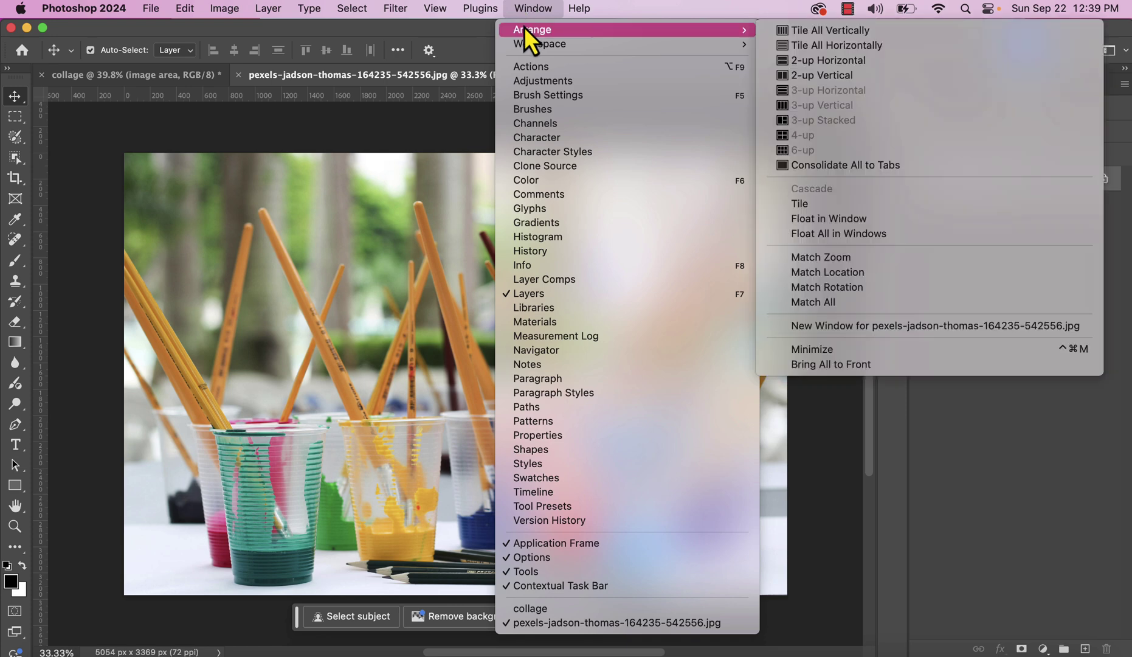
Tile documents vertically, drag the paintbrush photo above polaroid 1's image area, and close its tab
mouse_move(738, 30)
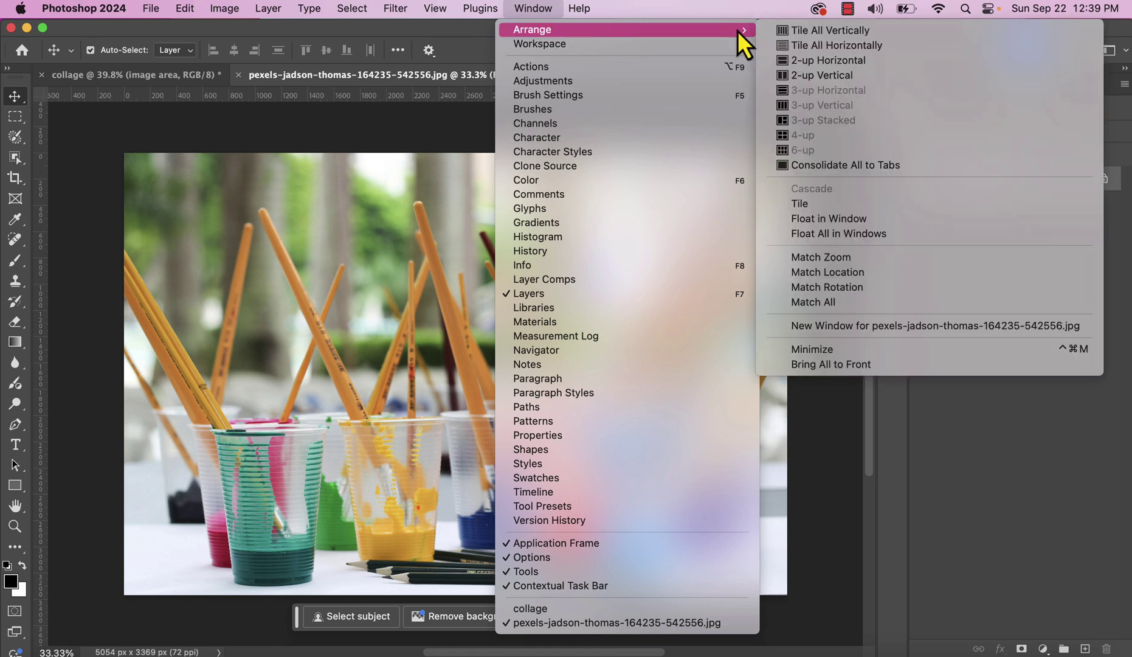
click(802, 36)
click(308, 265)
click(1005, 284)
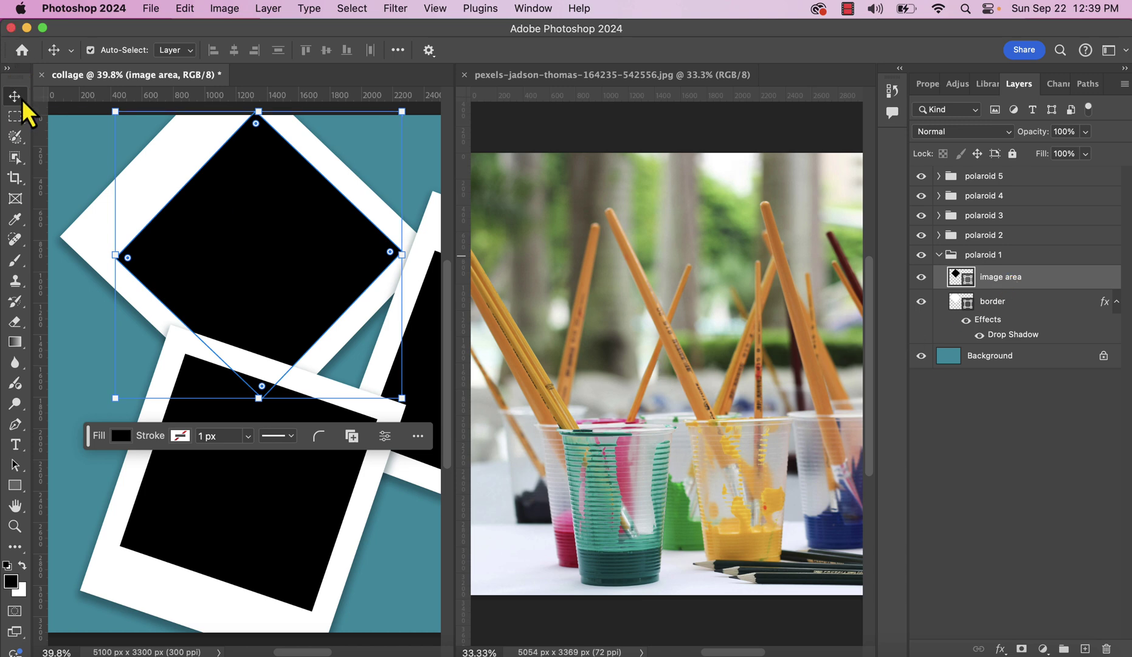
click(728, 346)
drag(556, 298, 255, 237)
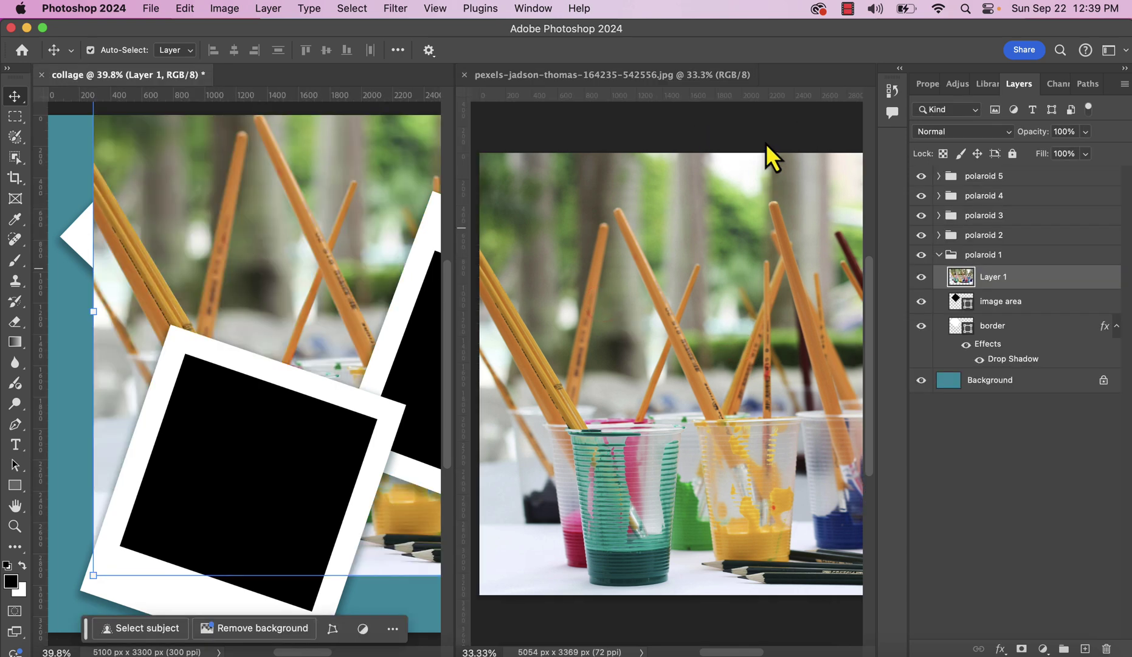
click(465, 75)
drag(325, 275, 278, 246)
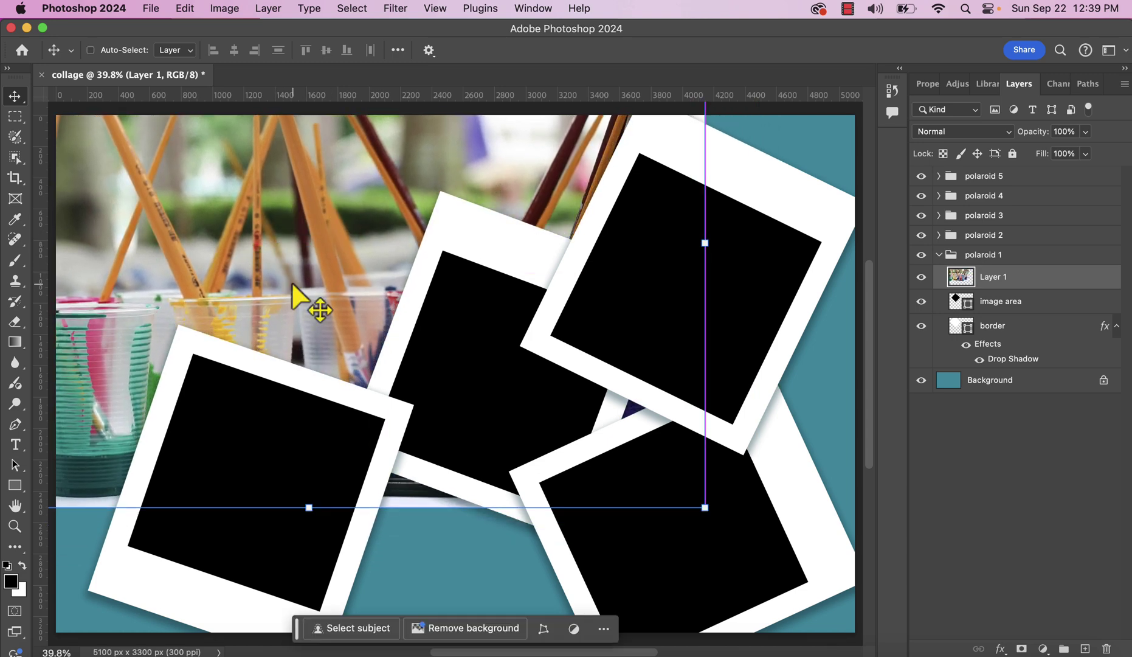
Scale the paintbrush photo to 56.68% and rotate it about 44° over the top-left frame
key(super+t)
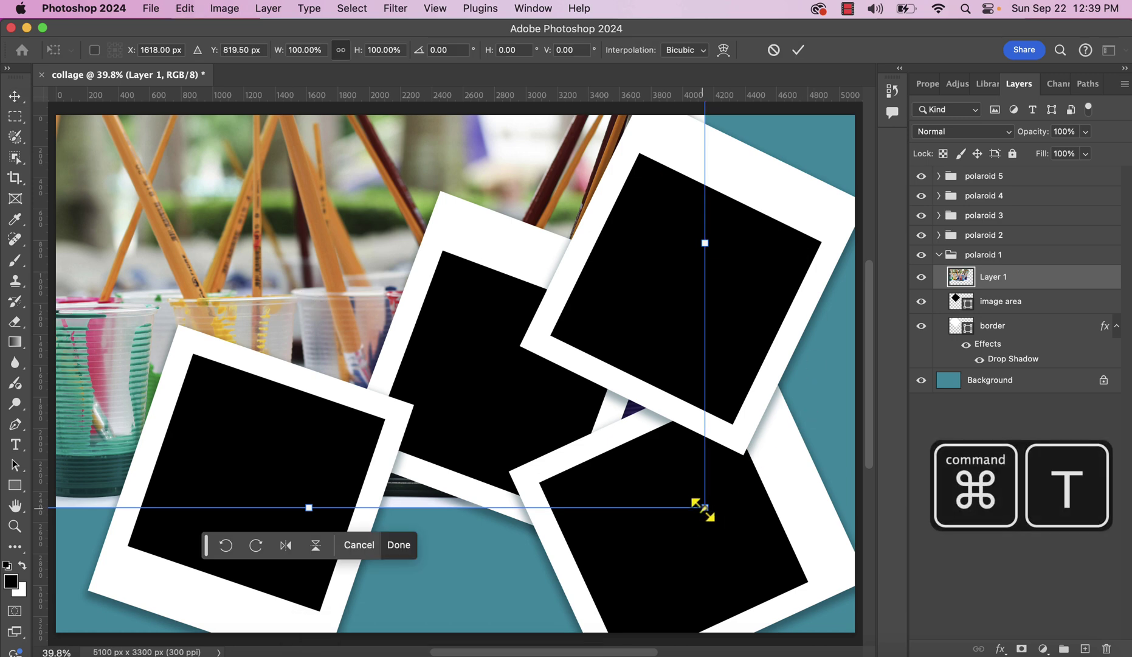
drag(702, 505, 359, 285)
drag(270, 245, 309, 267)
drag(449, 414, 259, 440)
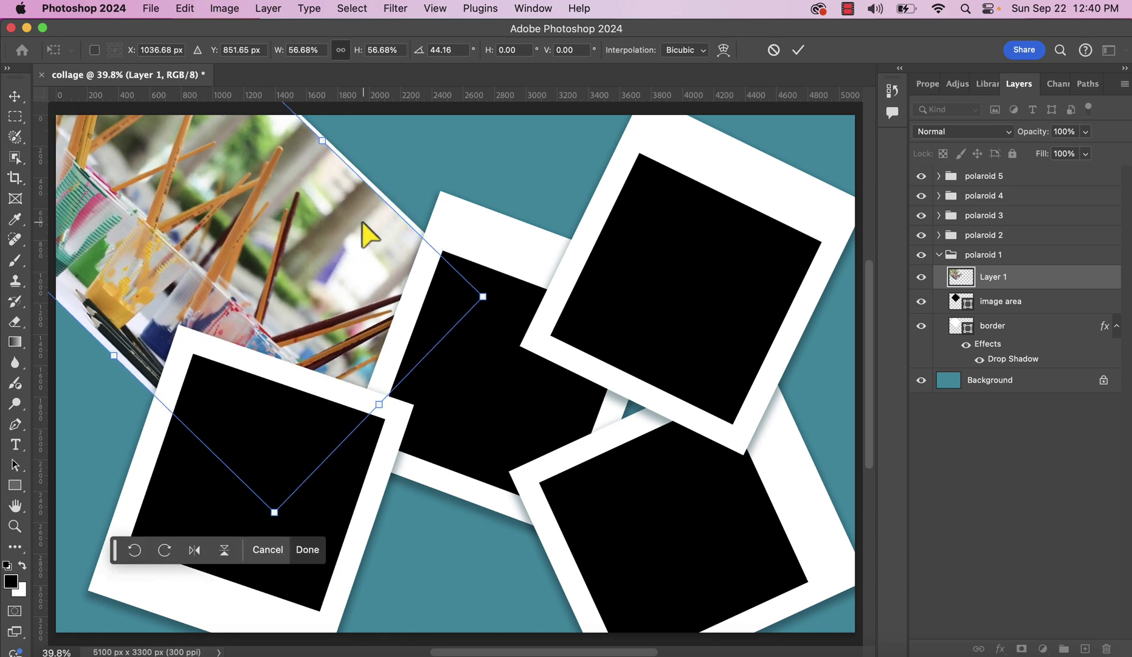
key(Return)
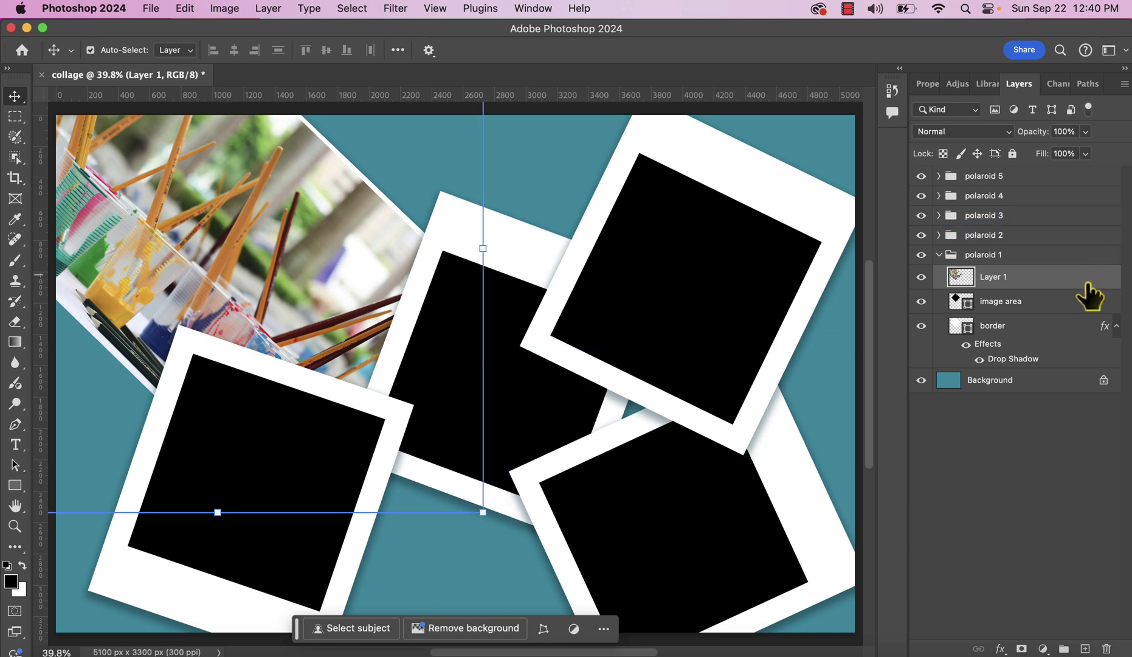
Clip Layer 1 to the image area and shift the photo to show the paint cups
right_click(1088, 287)
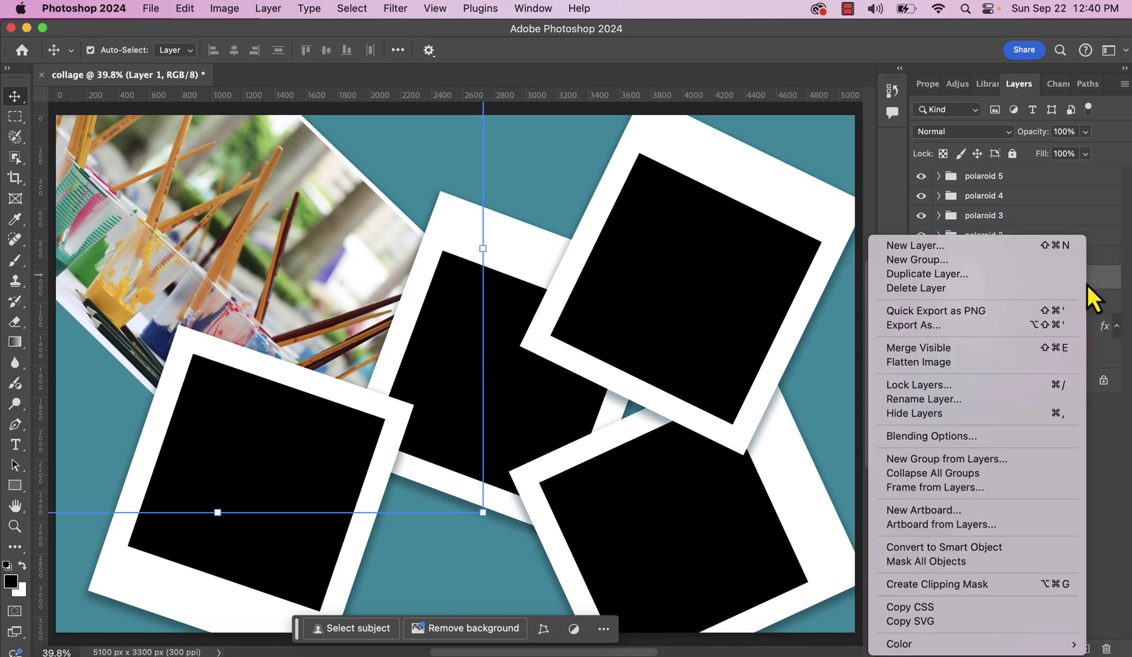
click(1050, 586)
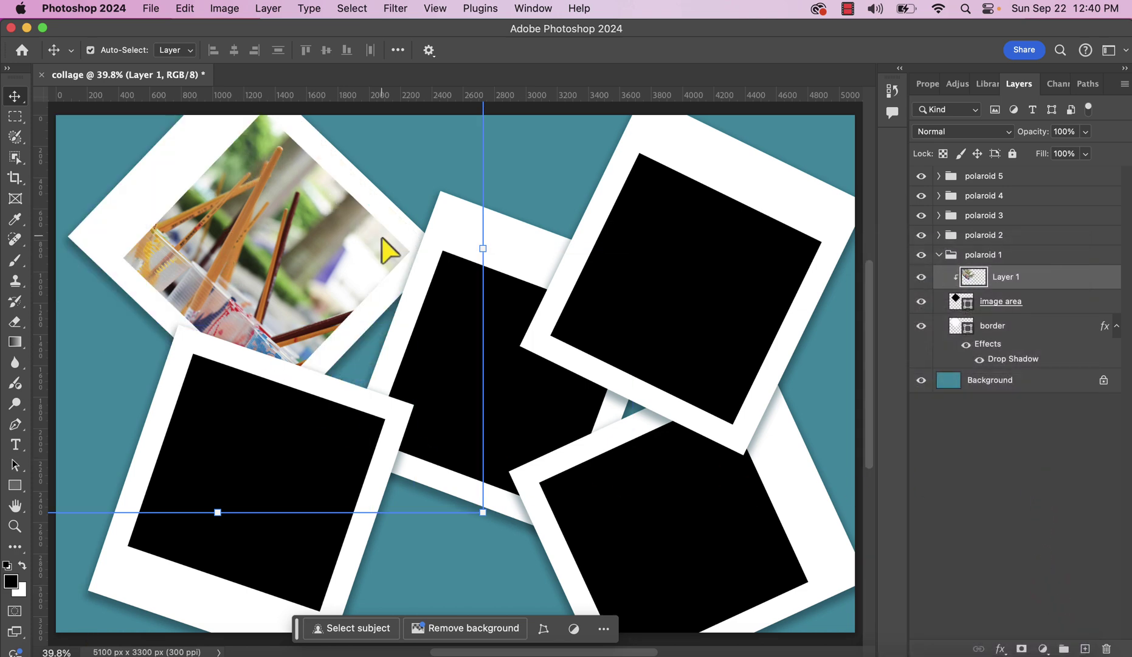
click(550, 146)
click(237, 229)
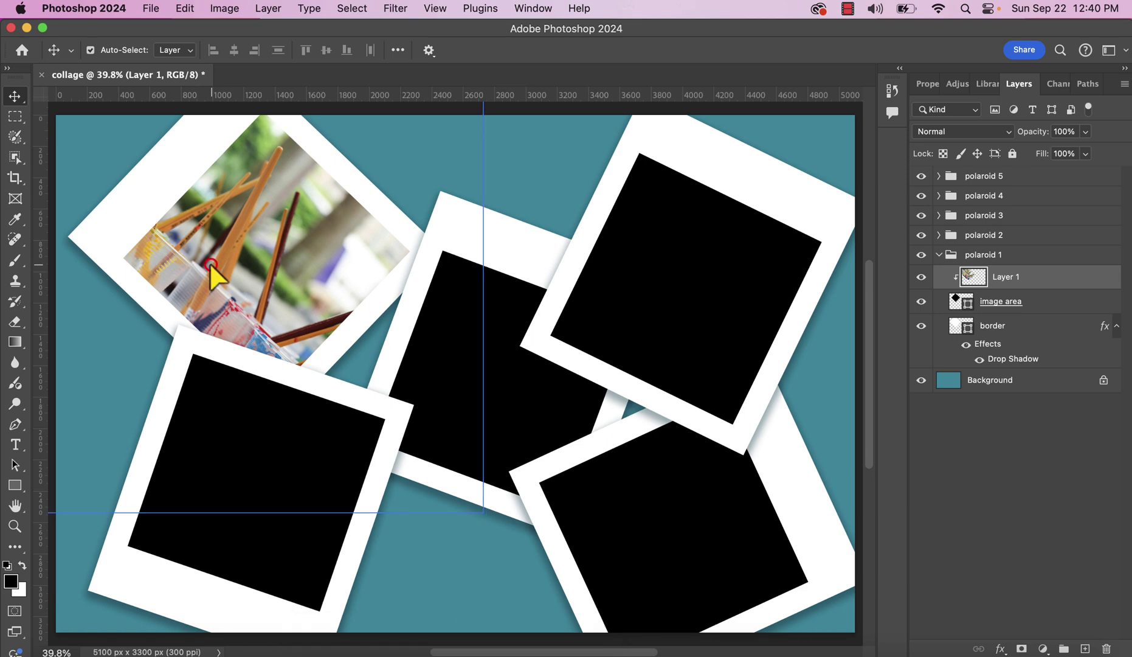
drag(211, 267, 308, 257)
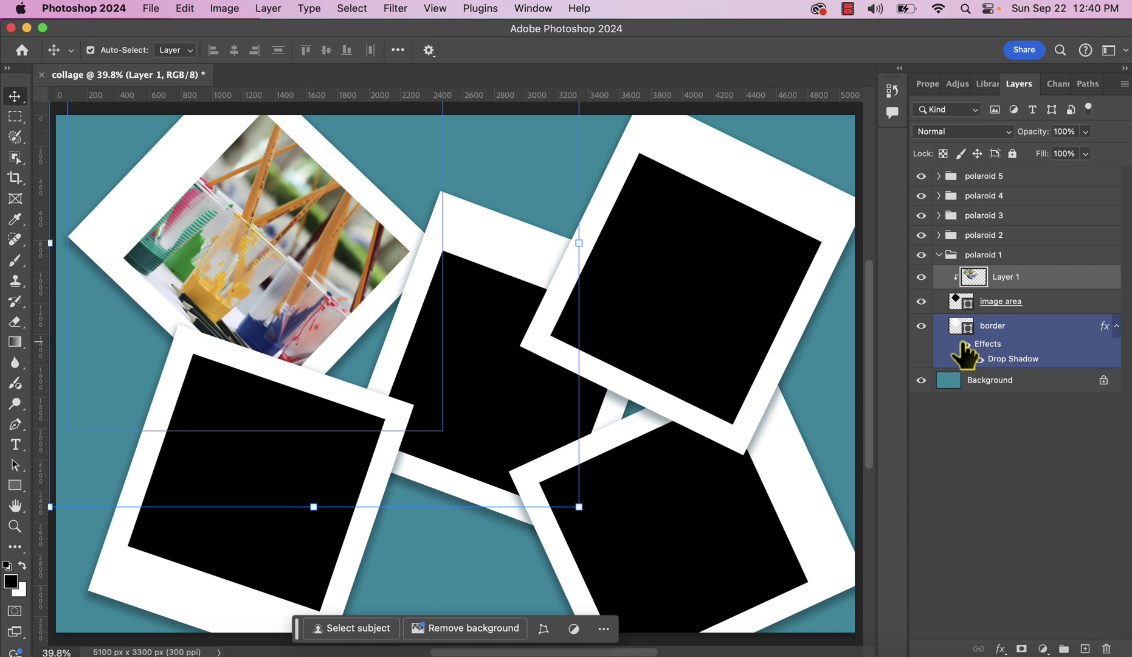
Collapse the polaroid 1 group and lock it with Lock All
click(1031, 256)
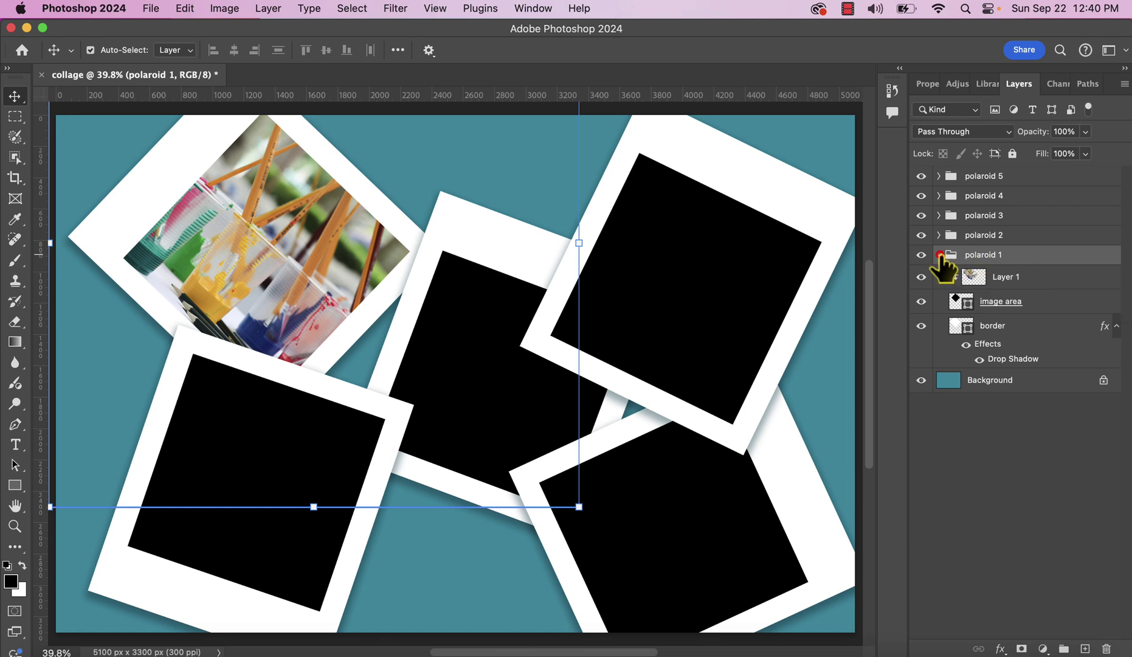
click(938, 255)
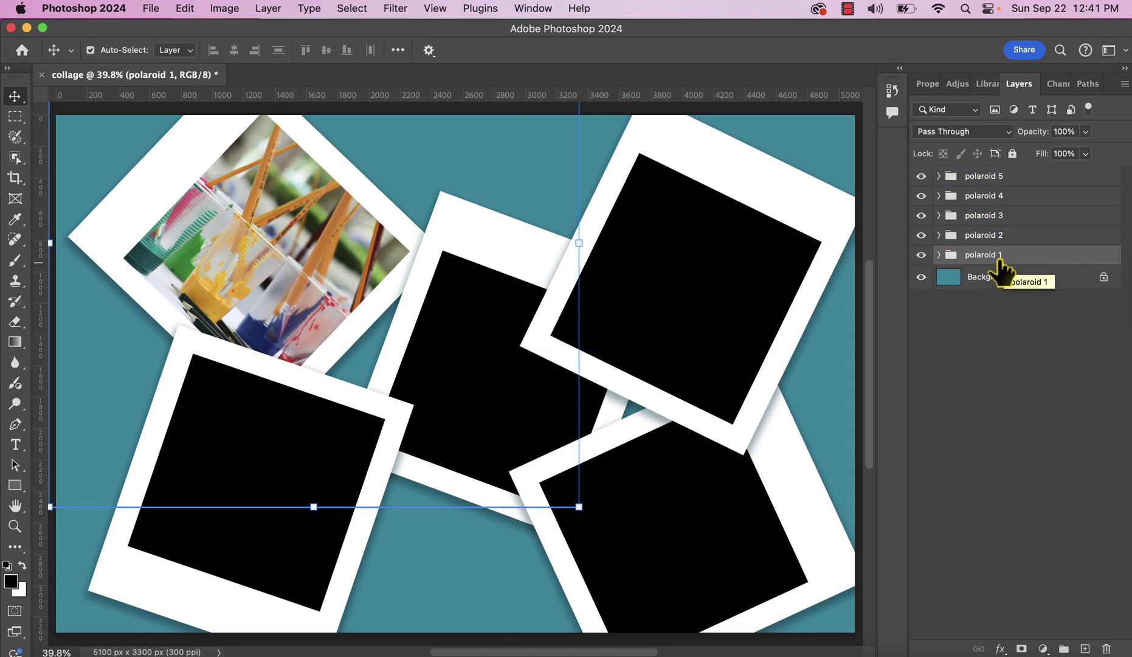
click(1013, 156)
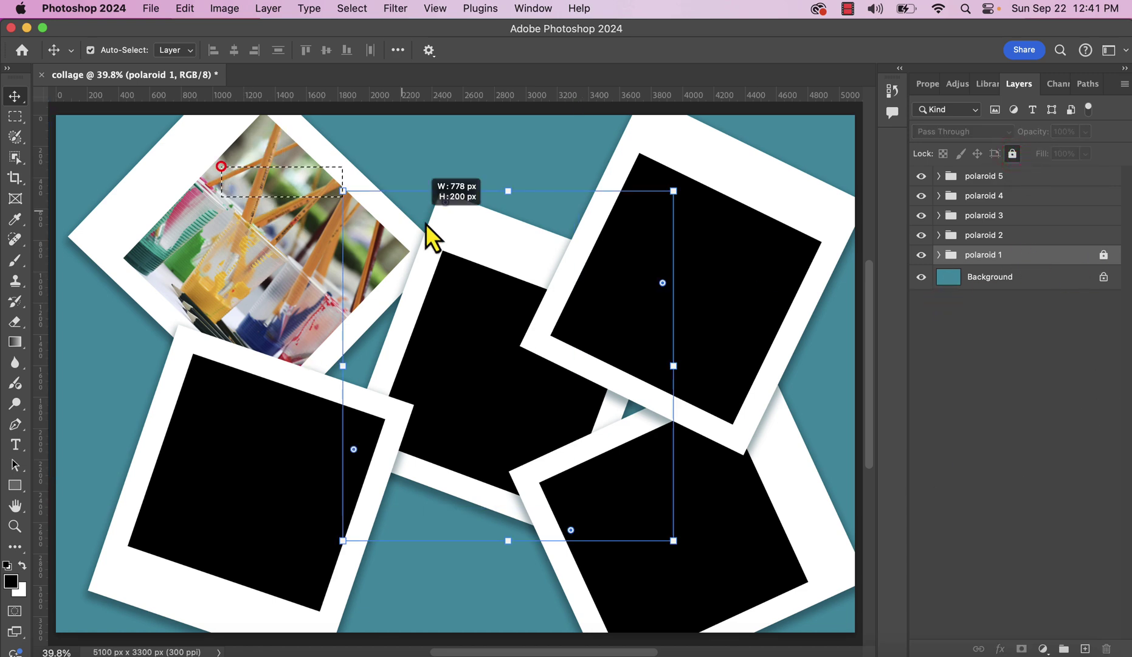
Select the polaroid 2 group and toggle its layer list
click(221, 166)
click(187, 194)
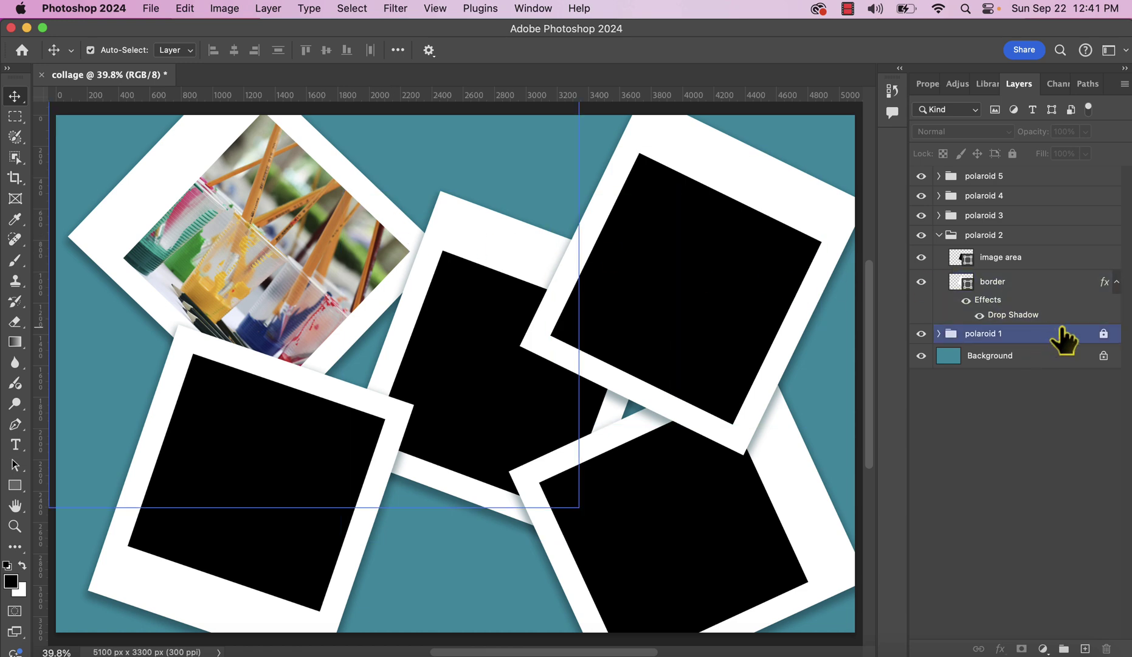
click(947, 240)
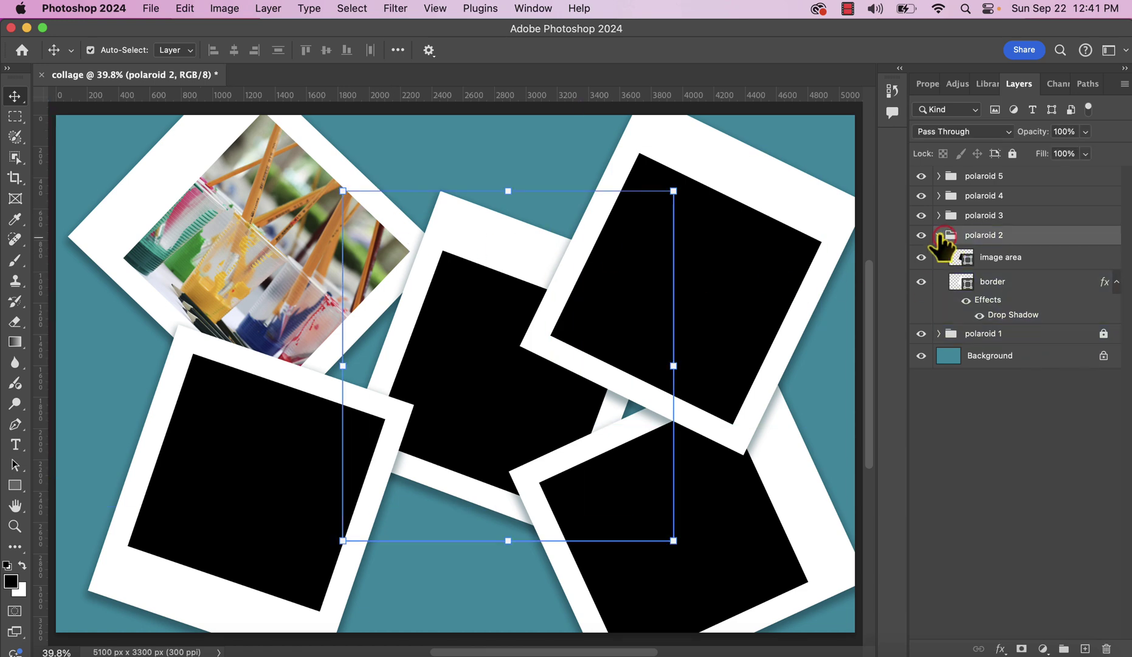
click(939, 235)
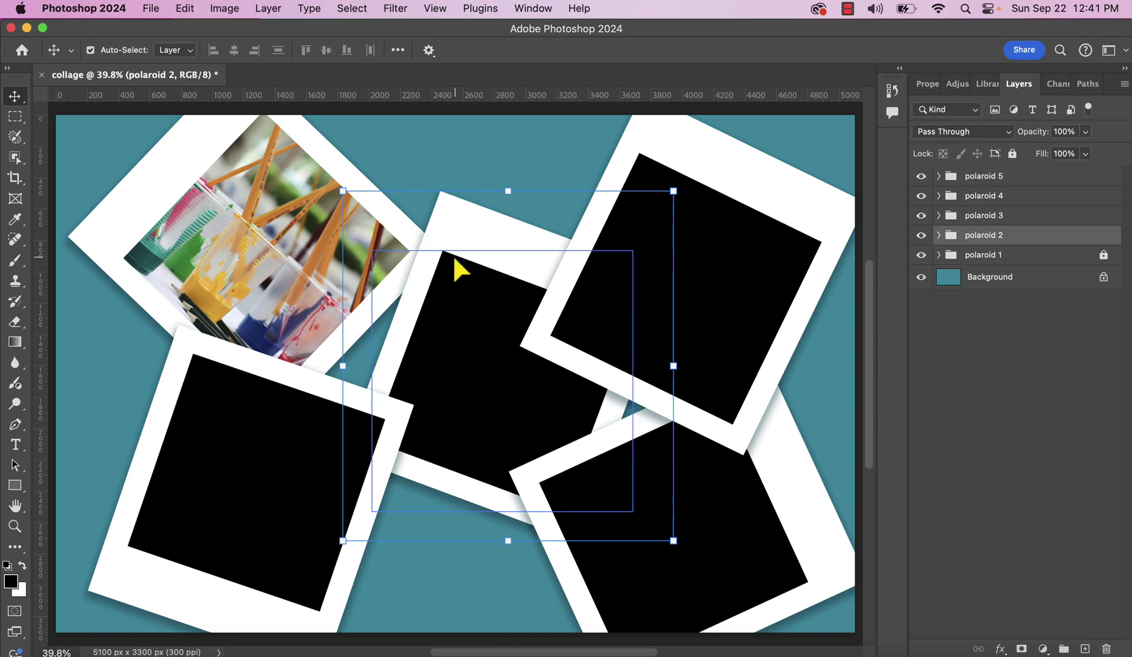
Select polaroid 2's image area, then open pexels-mark-coenraads-3796638-13292638.jpg from Downloads
click(939, 235)
click(1068, 258)
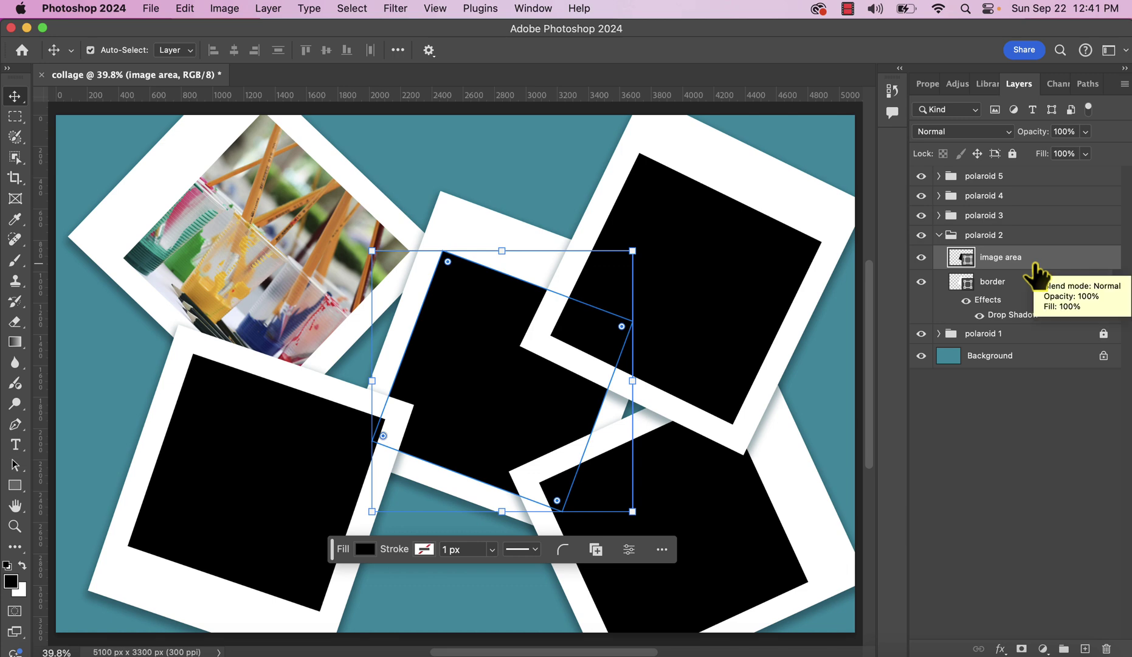
key(super)
key(super+o)
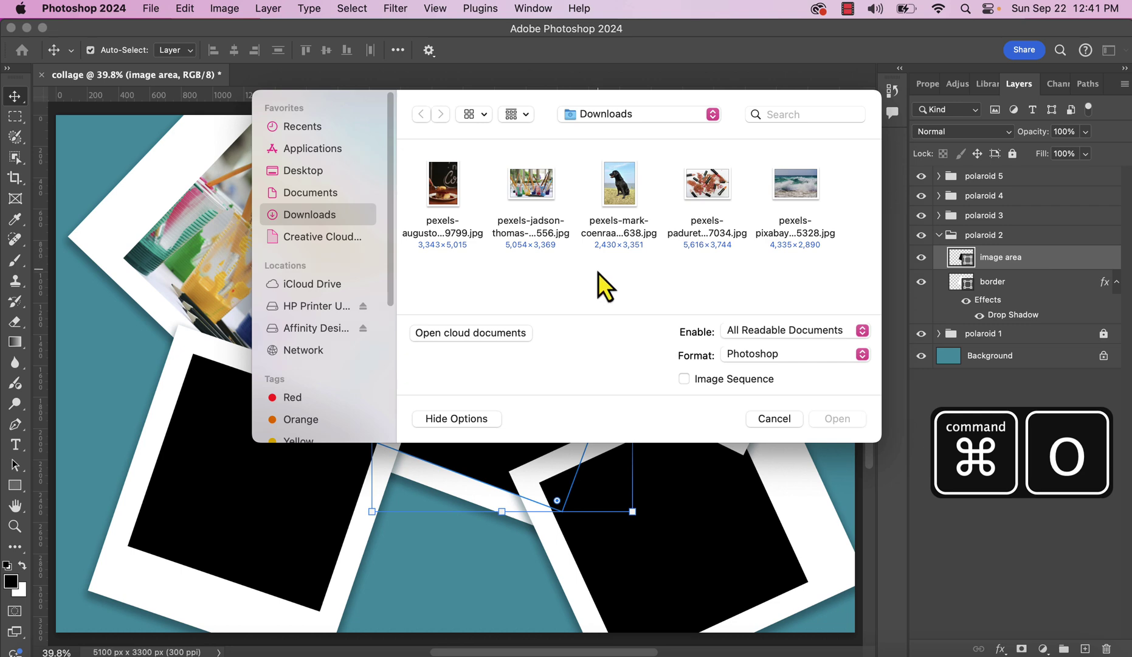
click(615, 179)
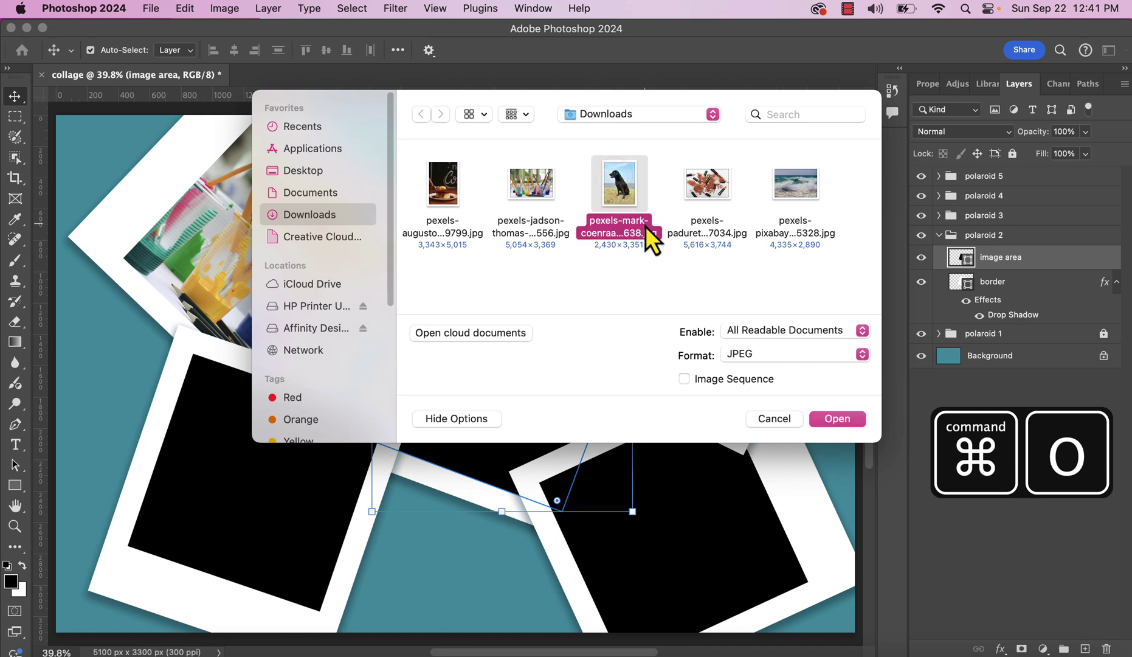
click(846, 423)
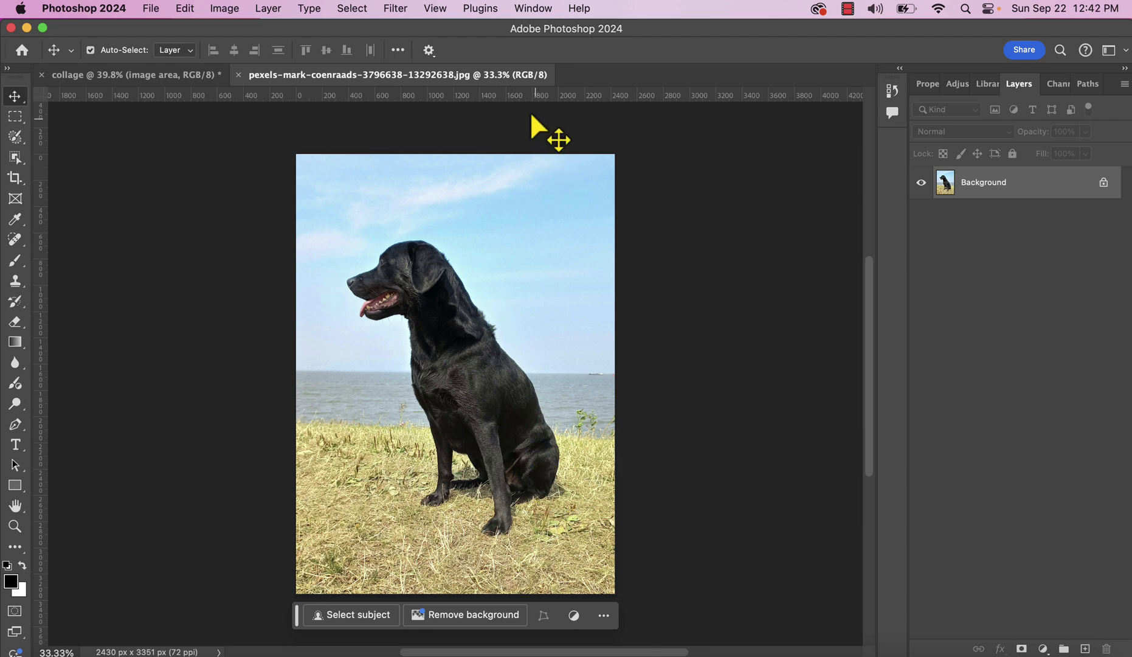
Tile documents vertically, drag the dog photo into the collage, and close its tab
click(533, 8)
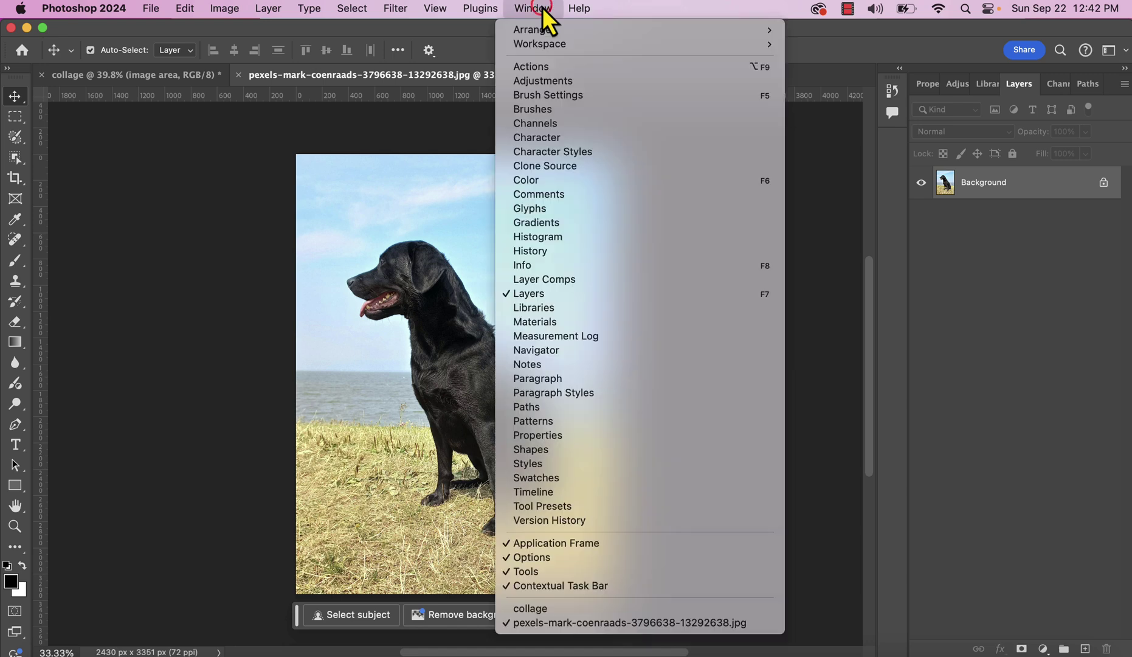
mouse_move(539, 29)
click(431, 30)
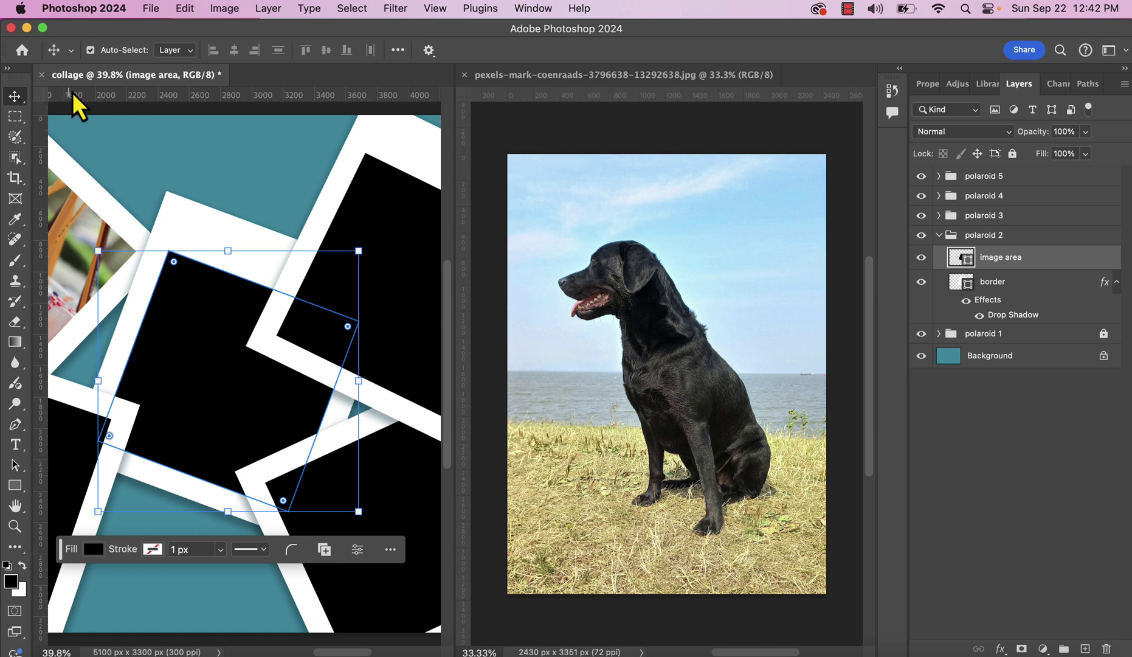
click(703, 358)
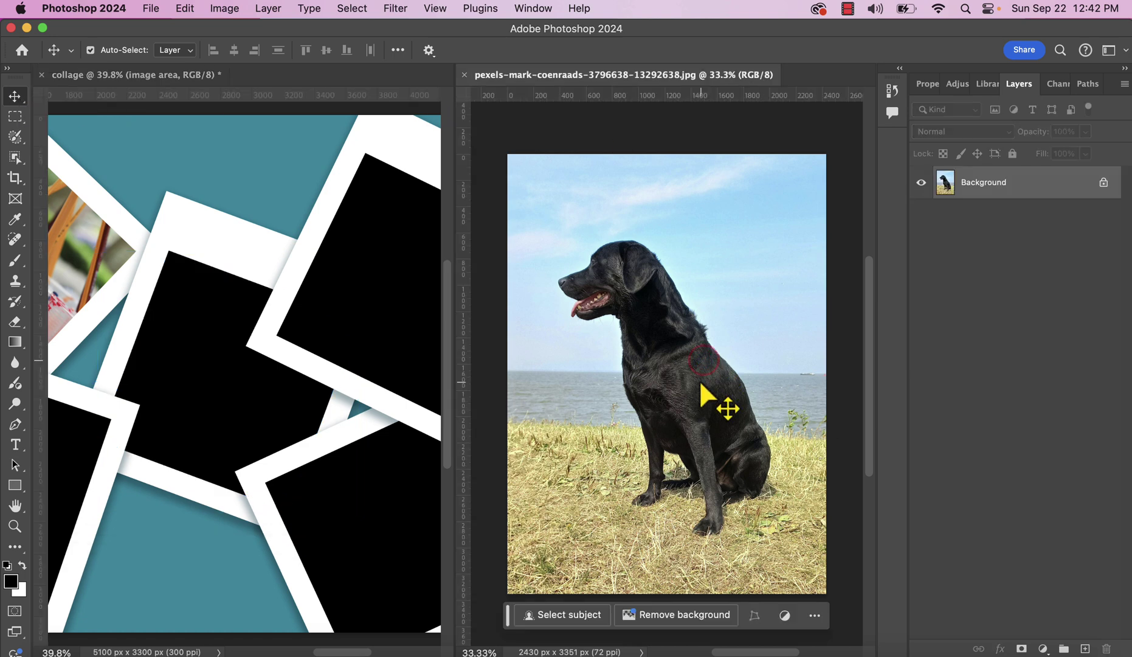
drag(700, 380, 192, 392)
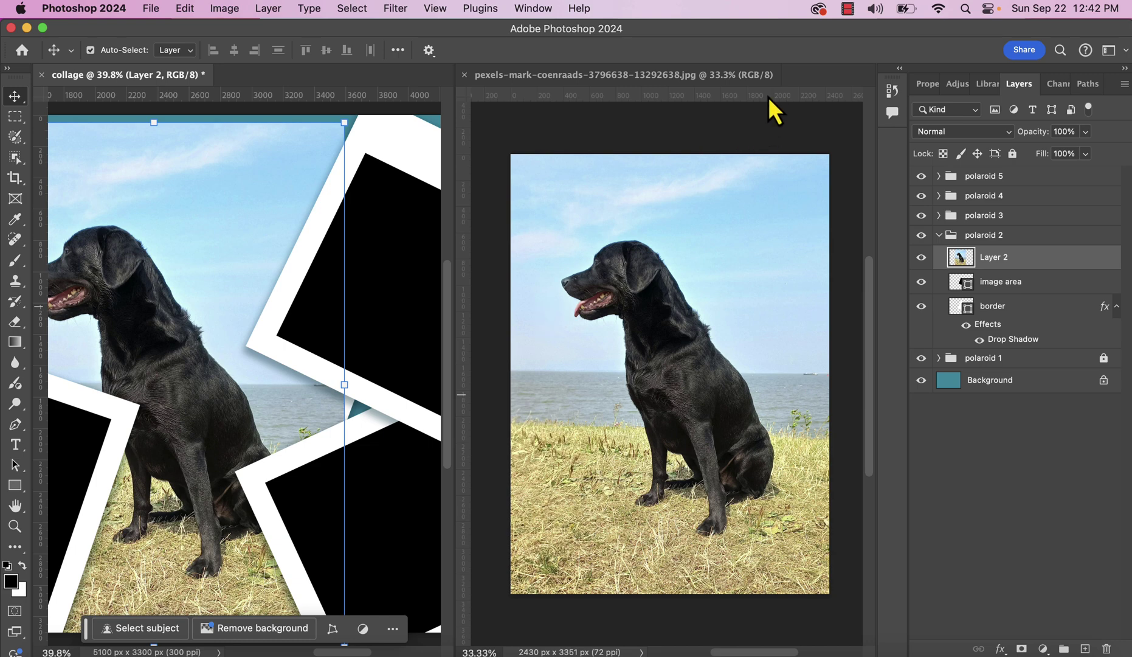
click(466, 75)
Shrink the dog photo to about 60%, move it over the middle polaroid and rotate it to match
drag(615, 125, 467, 330)
drag(431, 420, 564, 320)
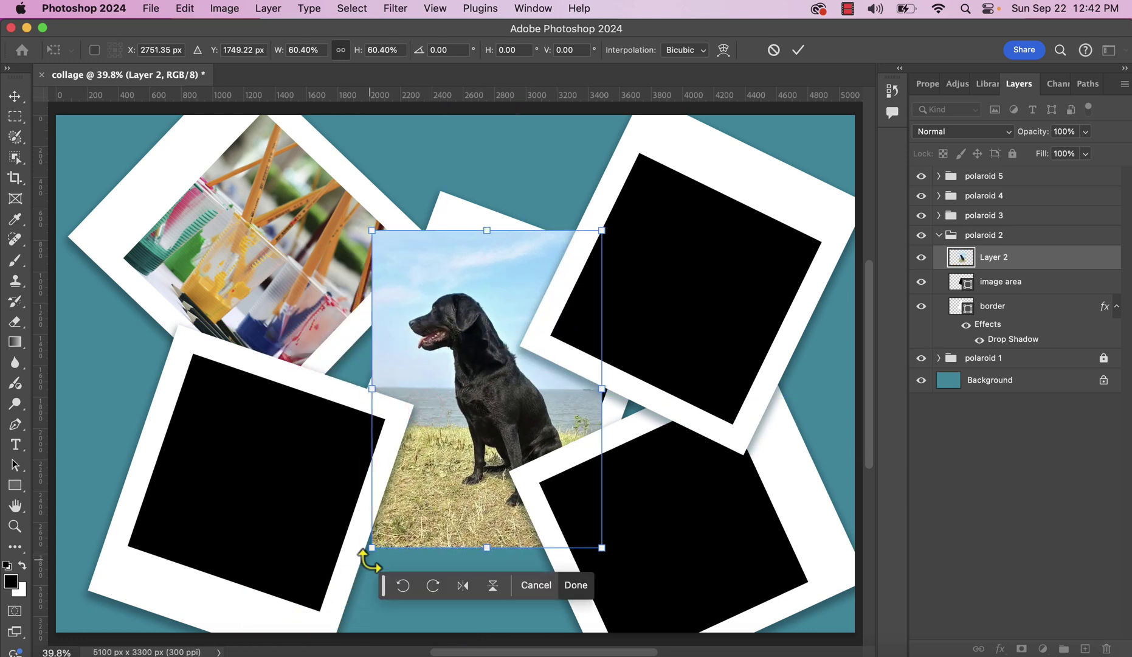
drag(368, 554, 324, 480)
key(Return)
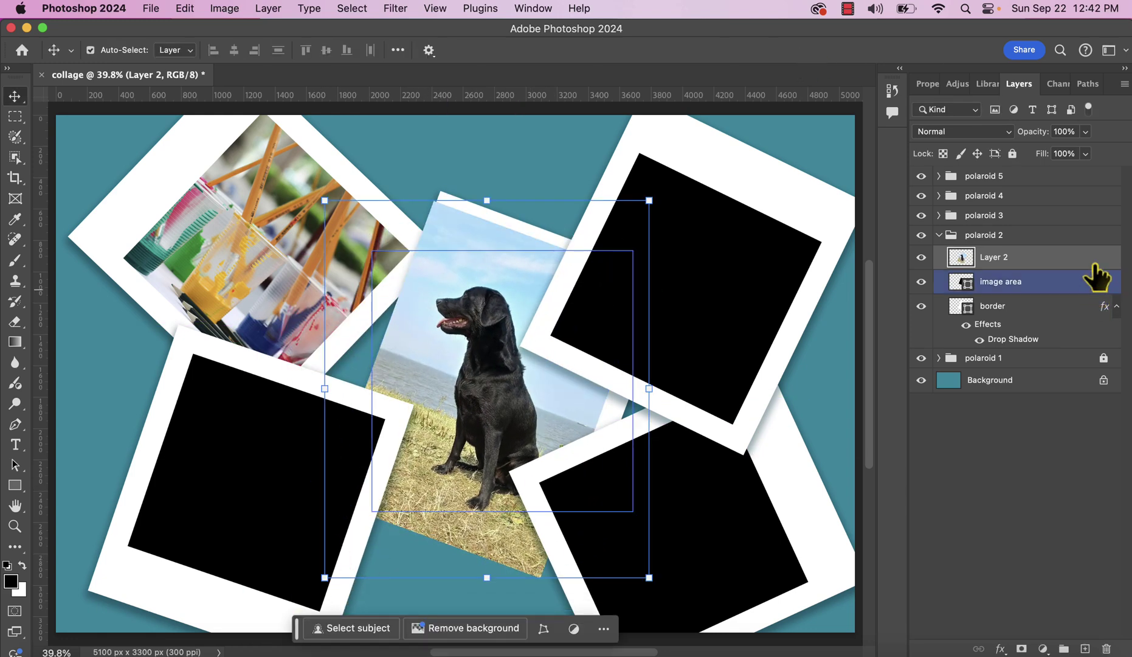
Clip the dog photo to polaroid 2's image area and nudge it up into place
right_click(1098, 268)
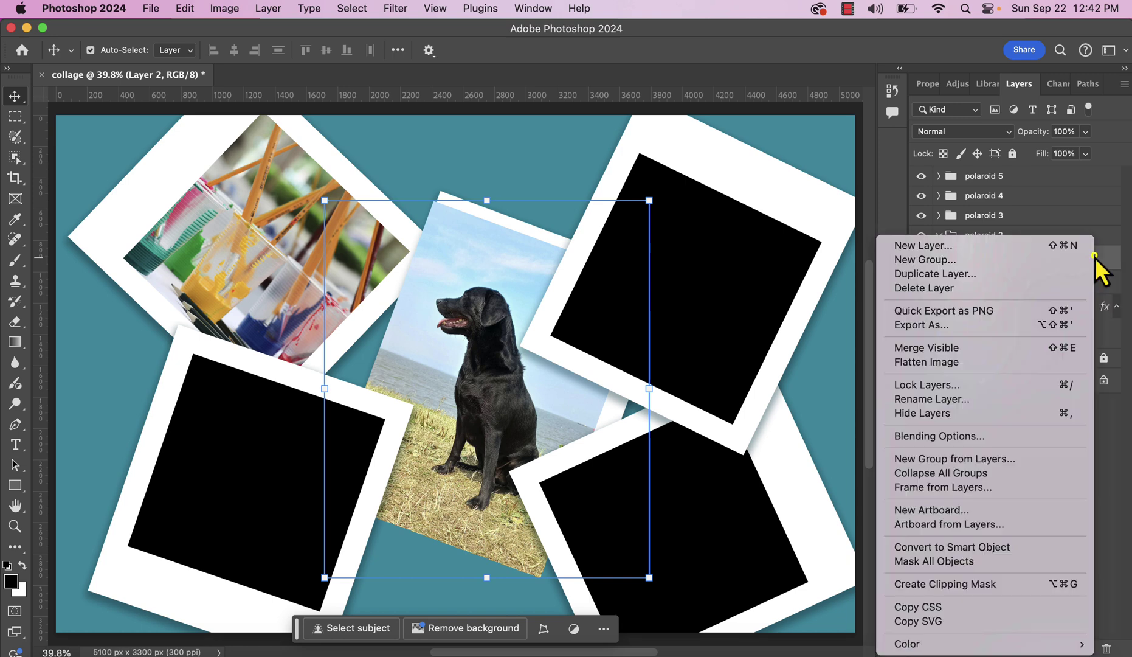
click(1040, 583)
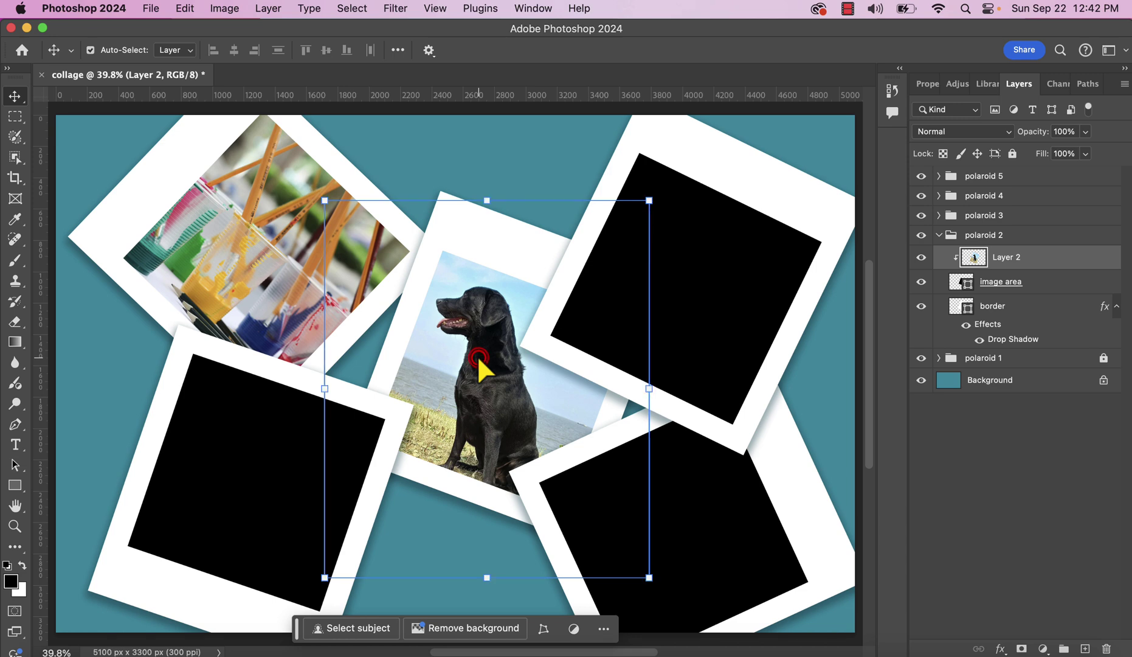
drag(478, 355, 483, 345)
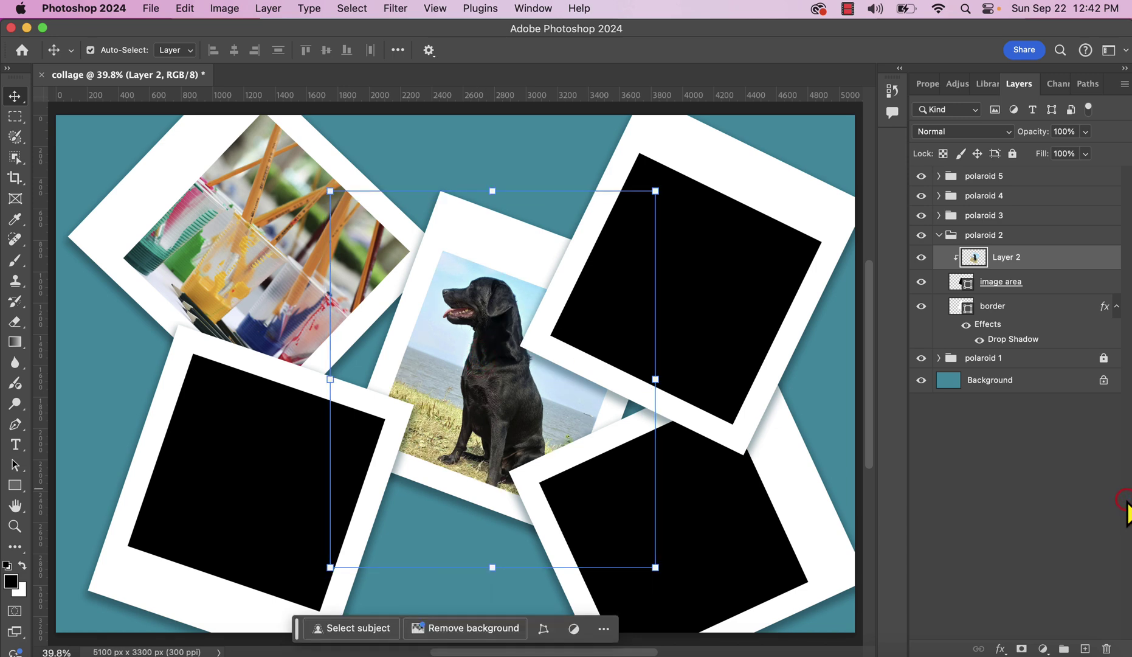
Select the polaroid 2 group and collapse it in the Layers panel
click(439, 262)
click(516, 280)
click(470, 249)
click(980, 237)
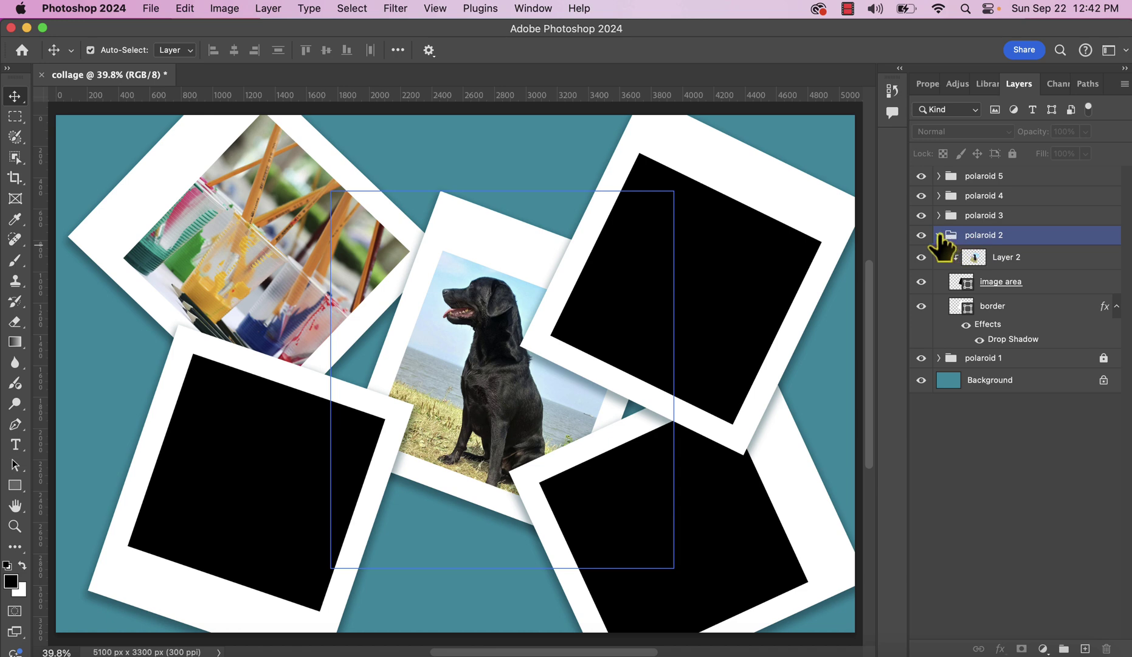
click(939, 235)
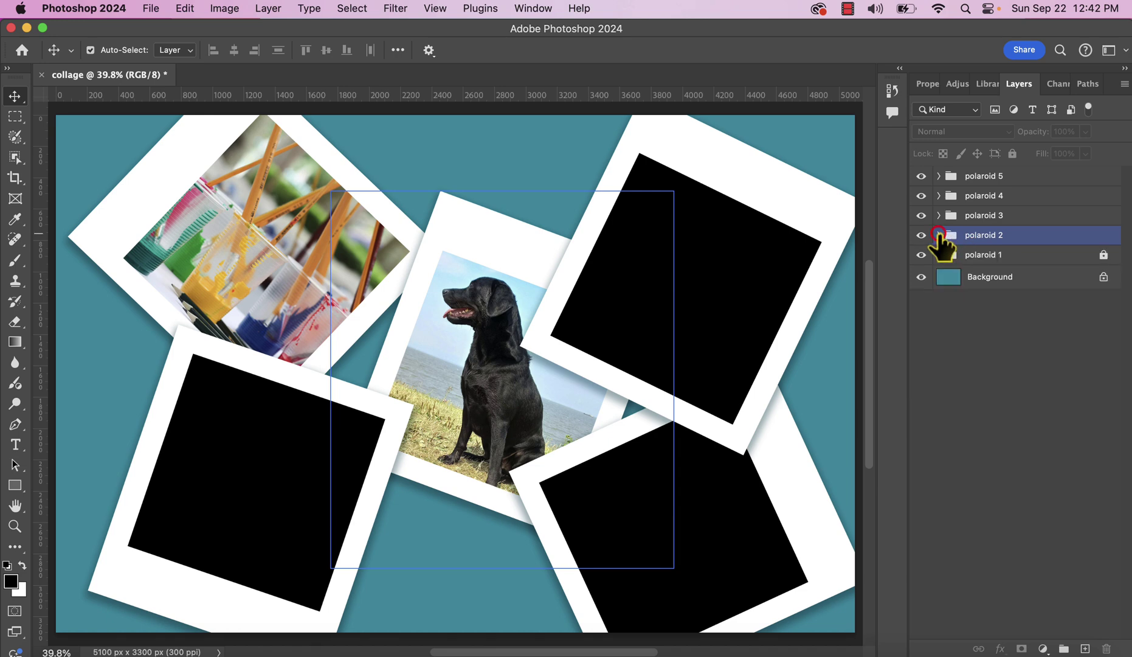
Lock the finished polaroid 2 group and make the polaroid 3 group active
click(1036, 237)
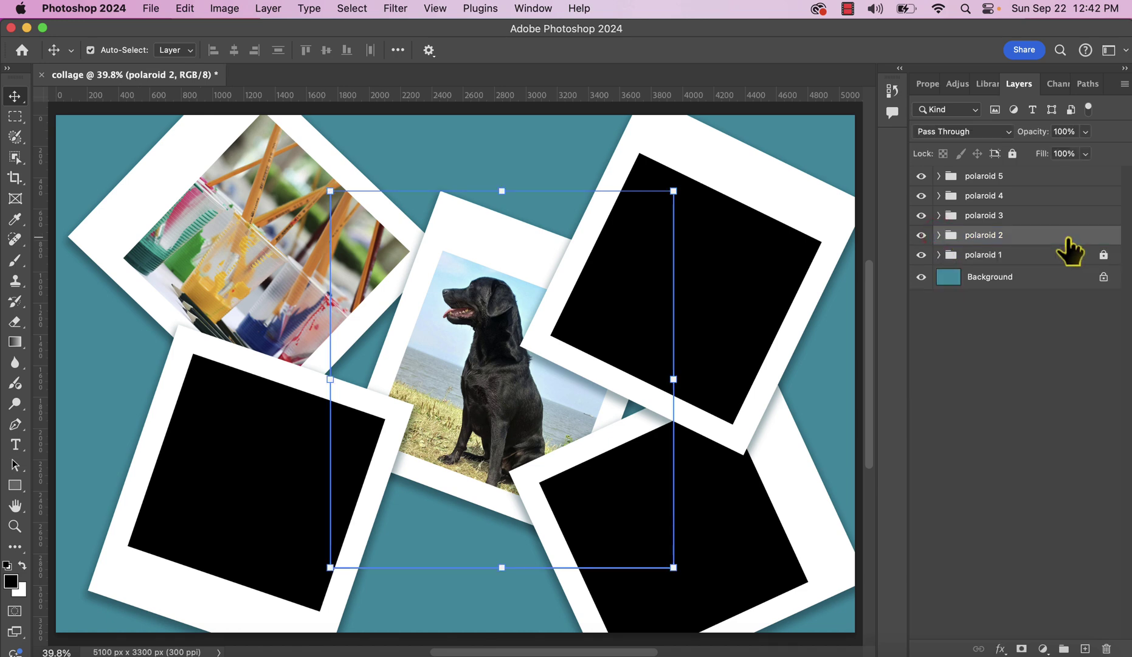
click(1016, 155)
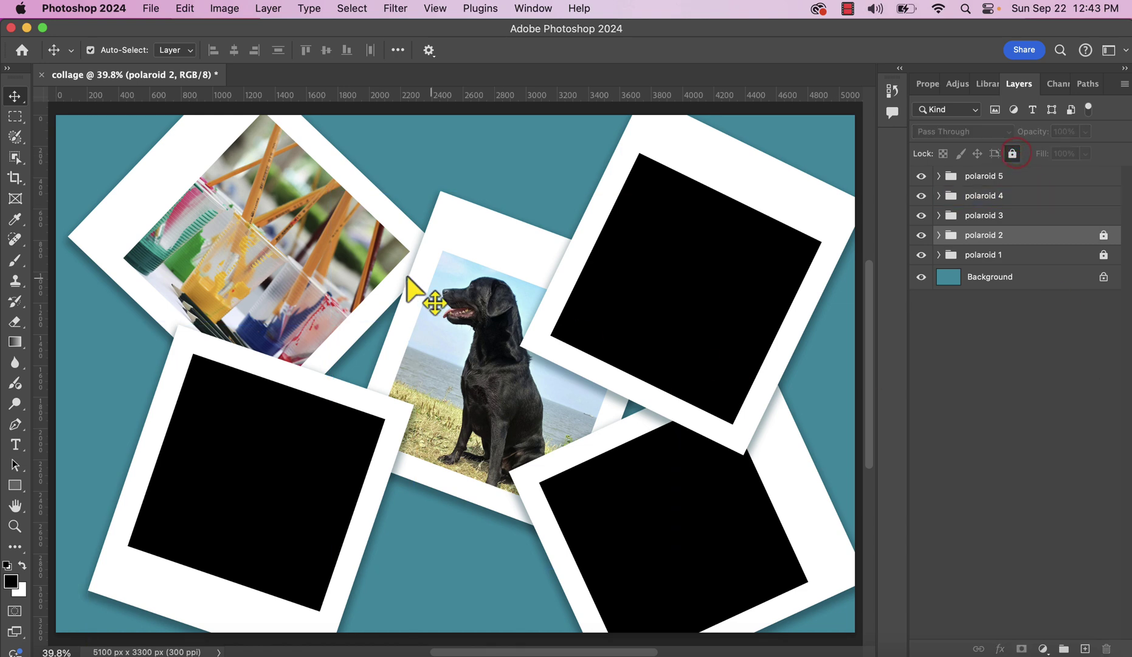
click(1085, 216)
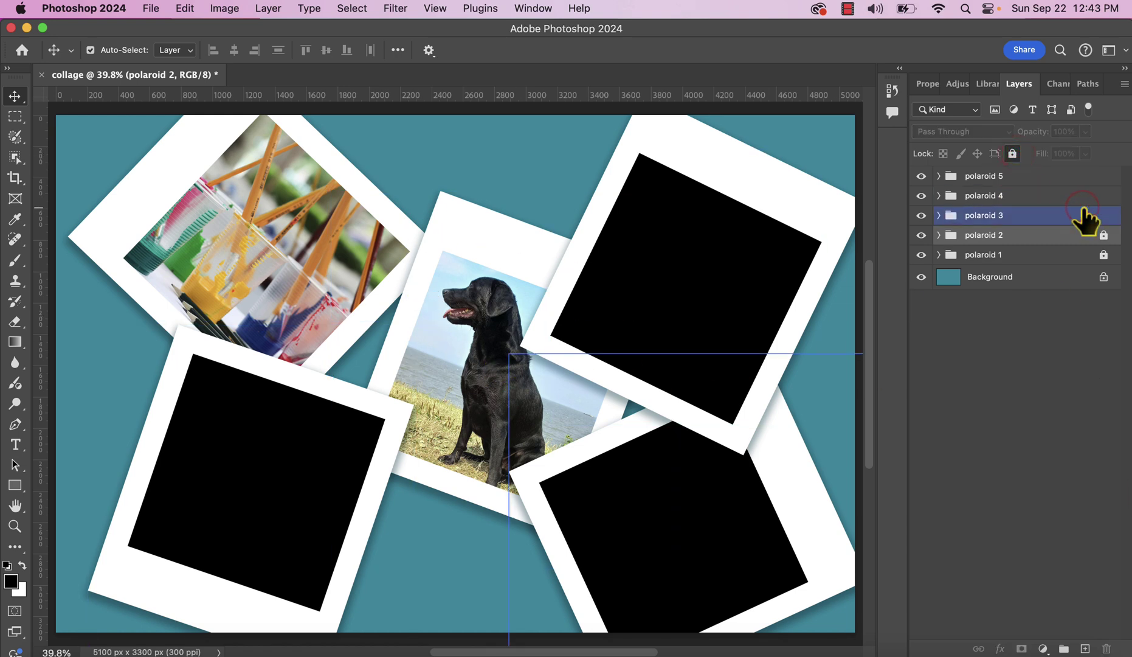
click(1070, 218)
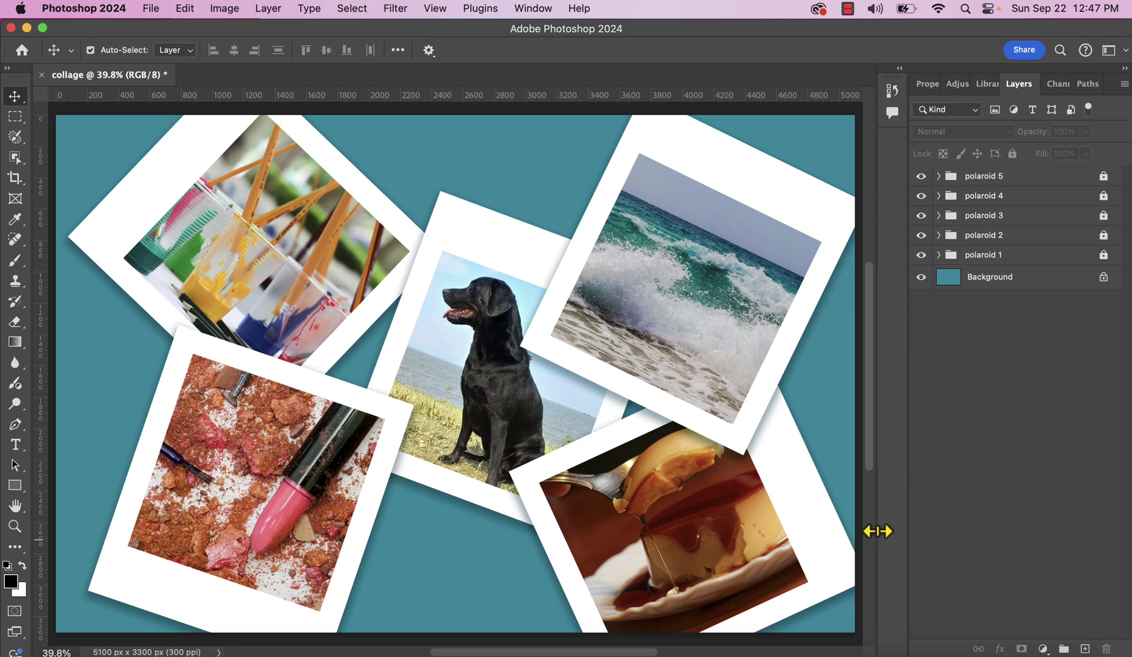
Select the polaroid 2 group and unlock it for editing
click(1057, 255)
click(492, 254)
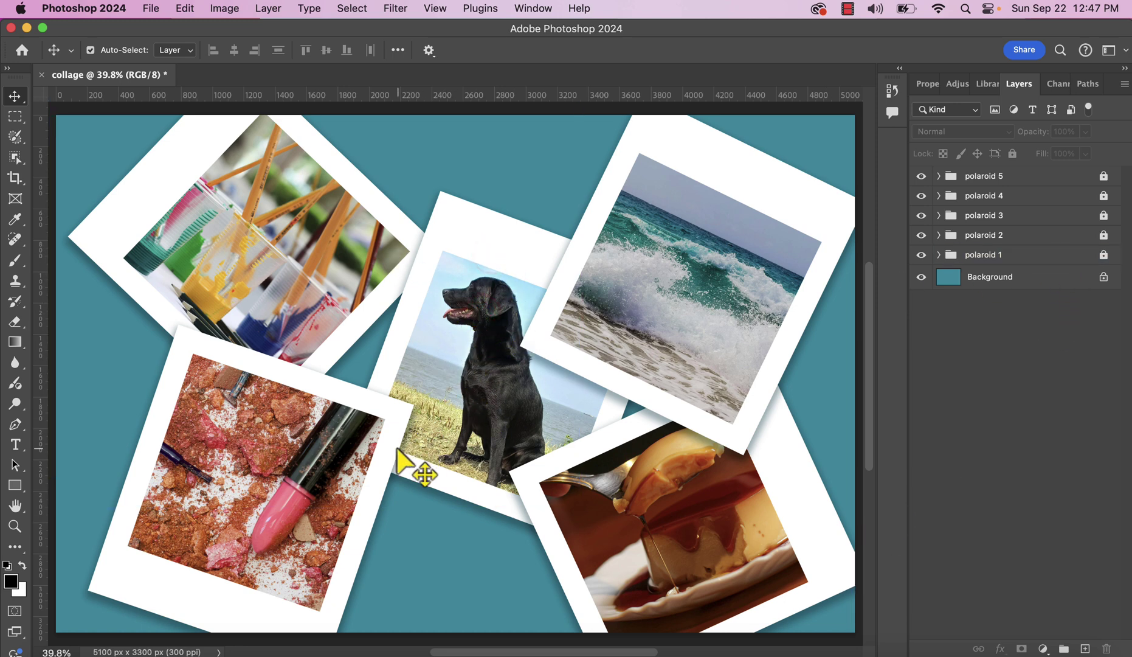
click(1101, 223)
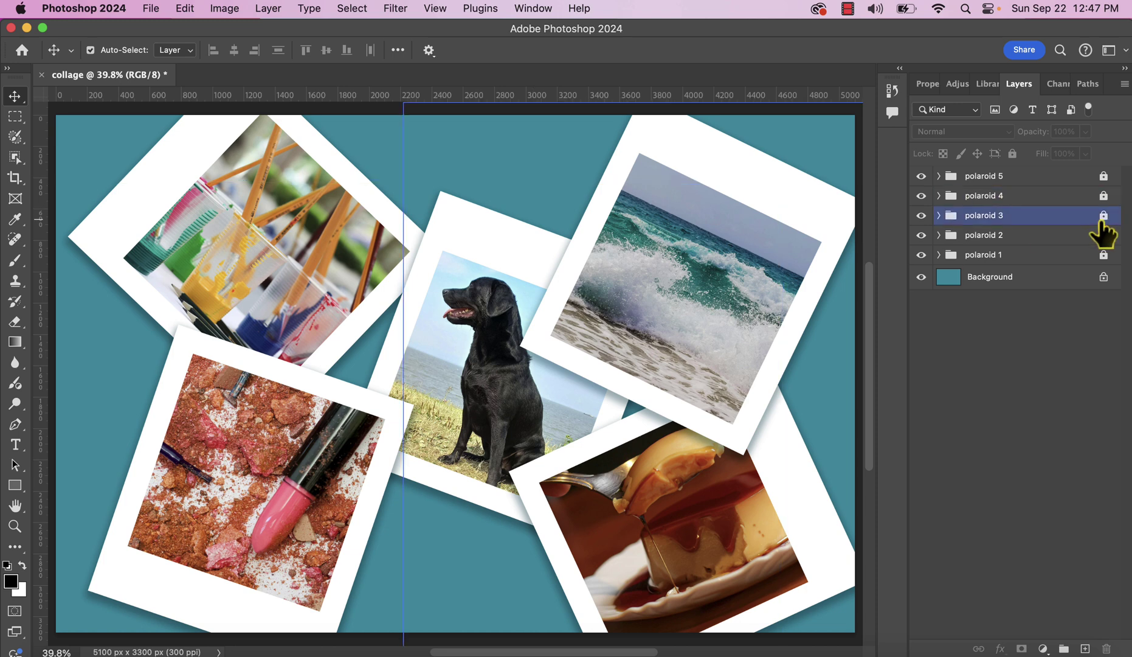
click(1104, 196)
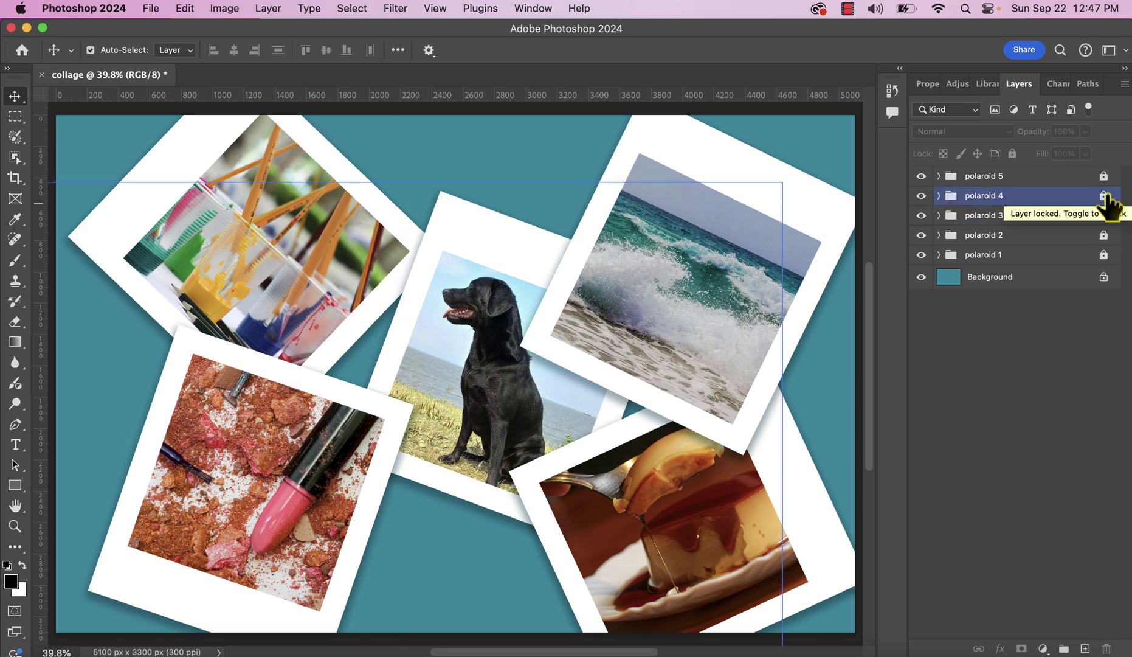
click(1105, 236)
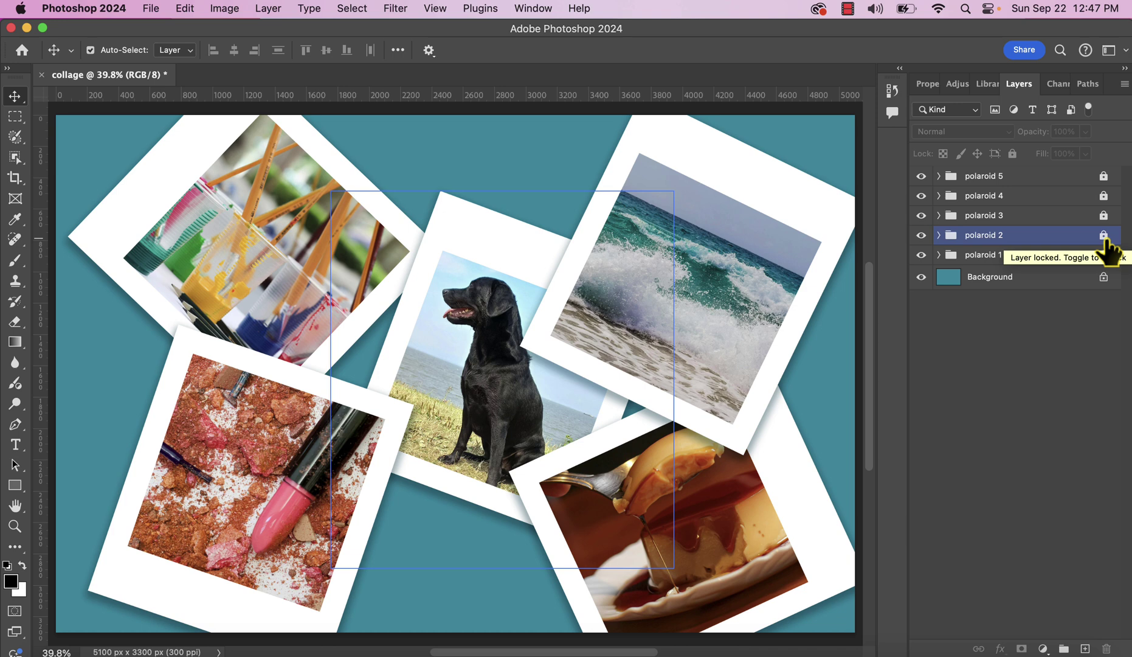
click(1104, 235)
click(1013, 153)
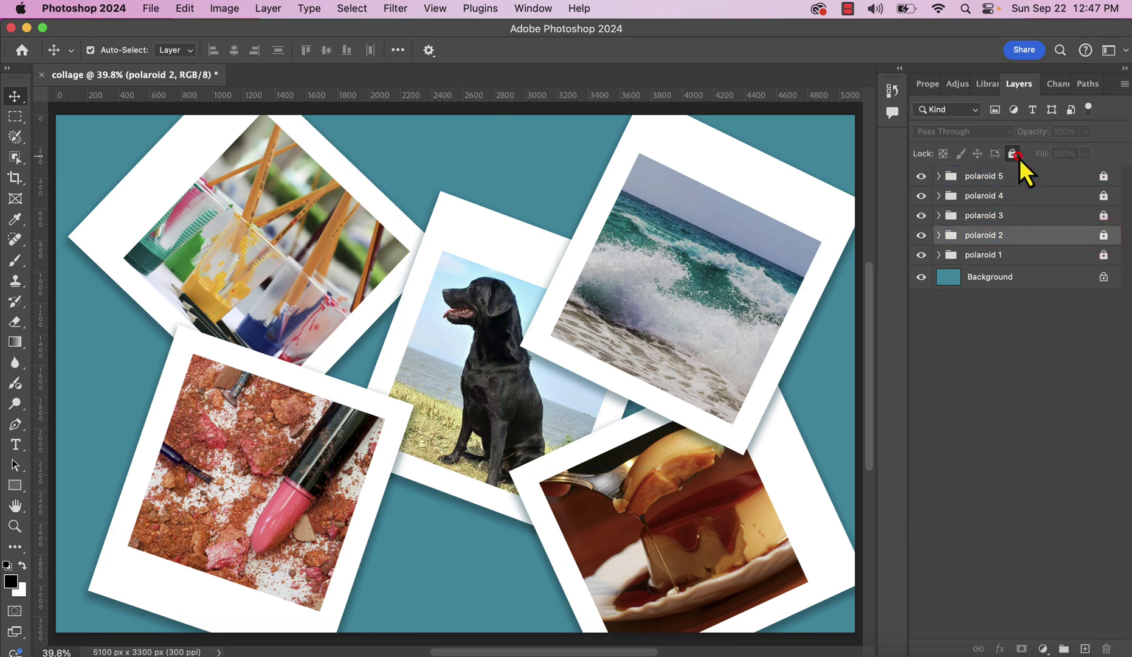
click(1103, 236)
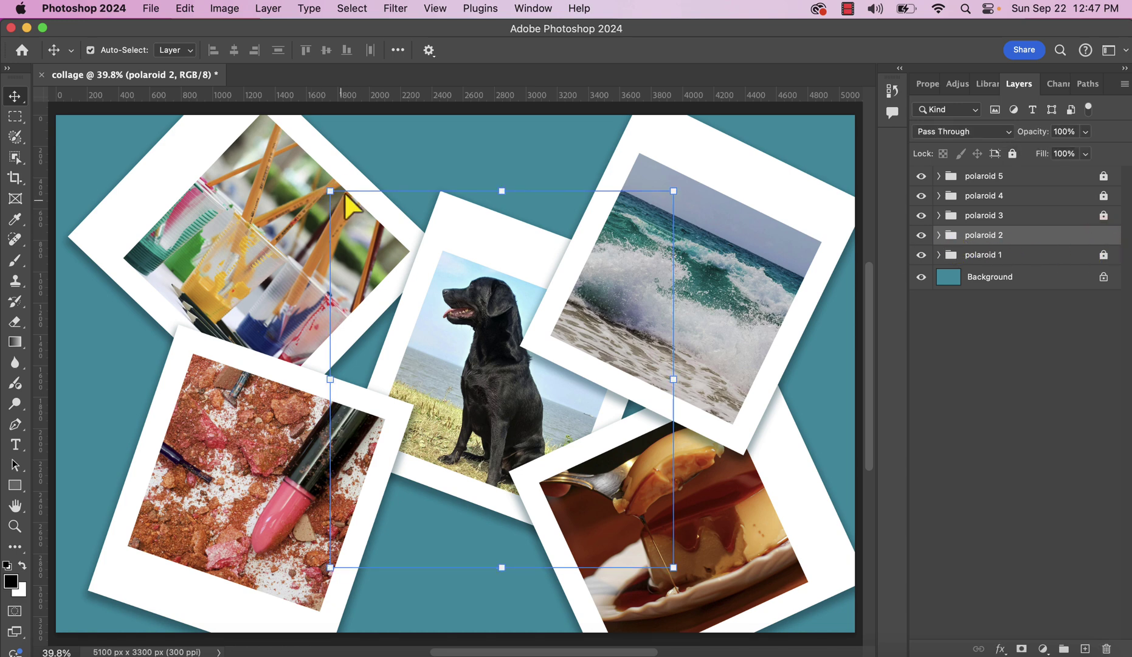
Rotate the dog polaroid about -19° to nearly upright and Shift-drag it slightly toward the centre
drag(336, 172, 283, 252)
key(shift)
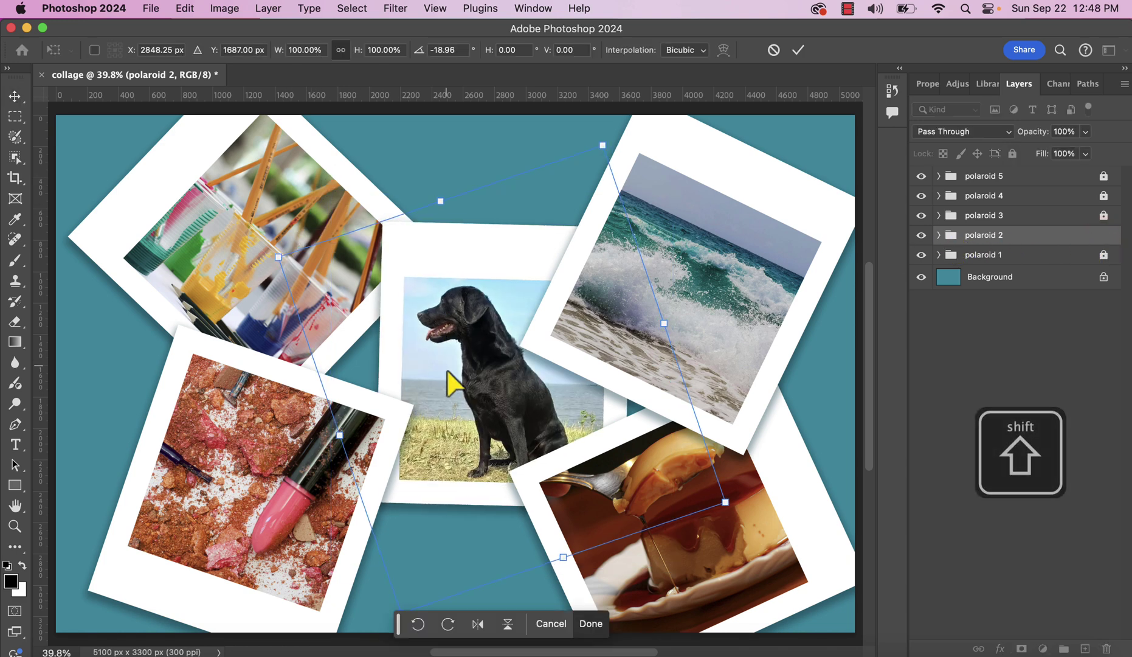
drag(492, 363, 462, 390)
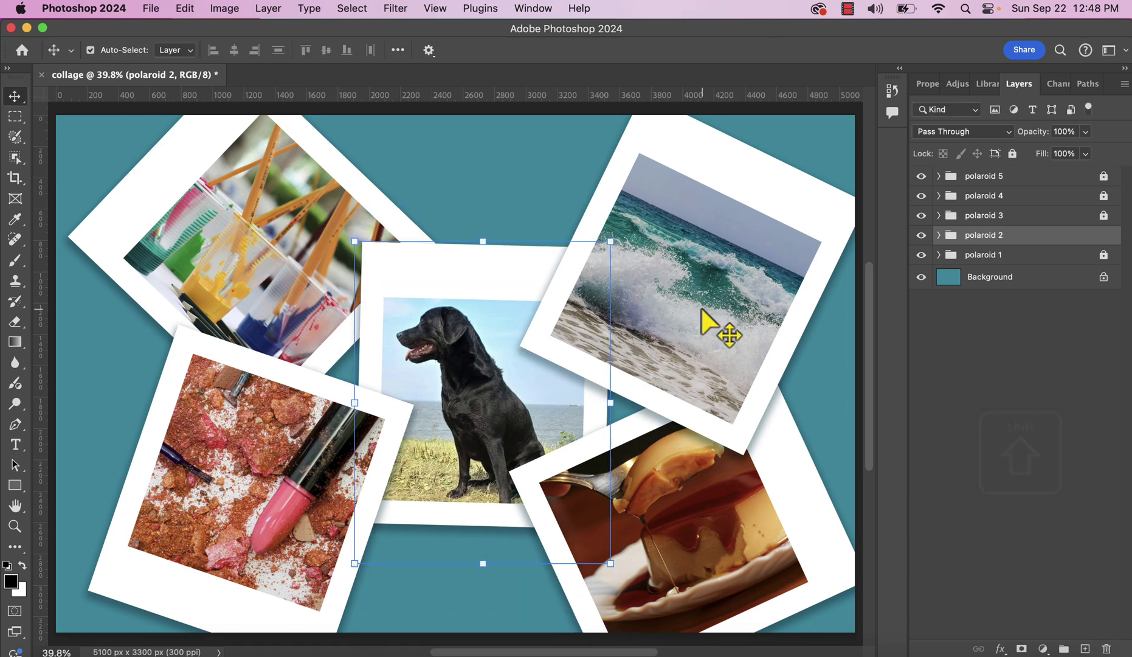
click(572, 160)
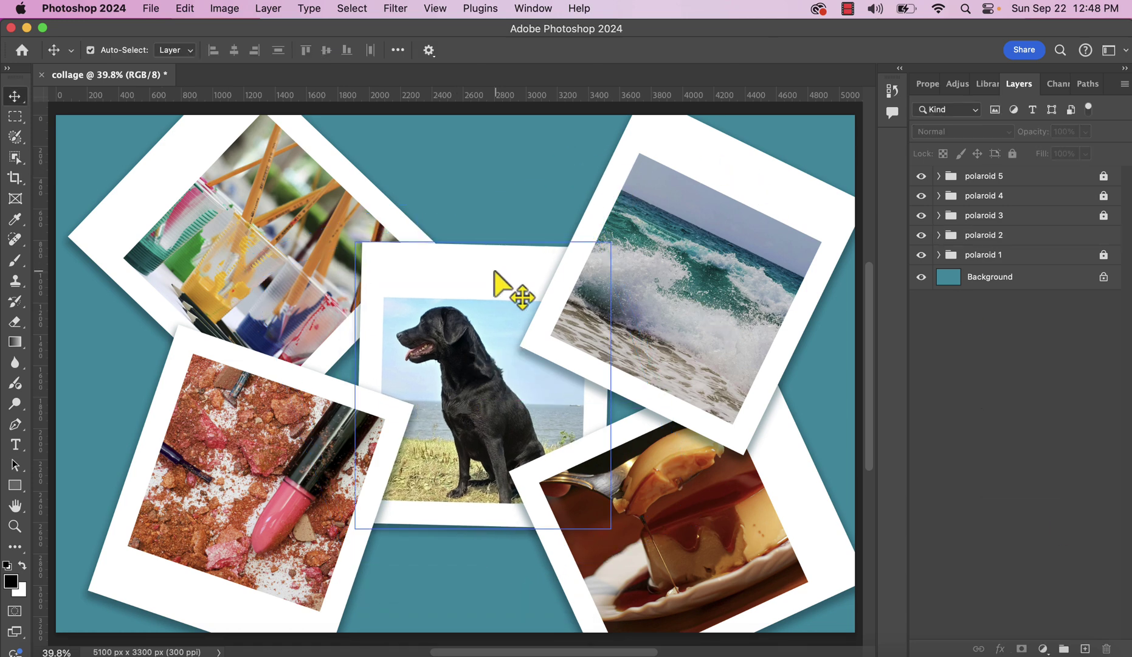
Rotate the polaroid 1 photo about -20° and tilt the whole polaroid 1 frame about 14°
click(308, 152)
drag(973, 236, 954, 269)
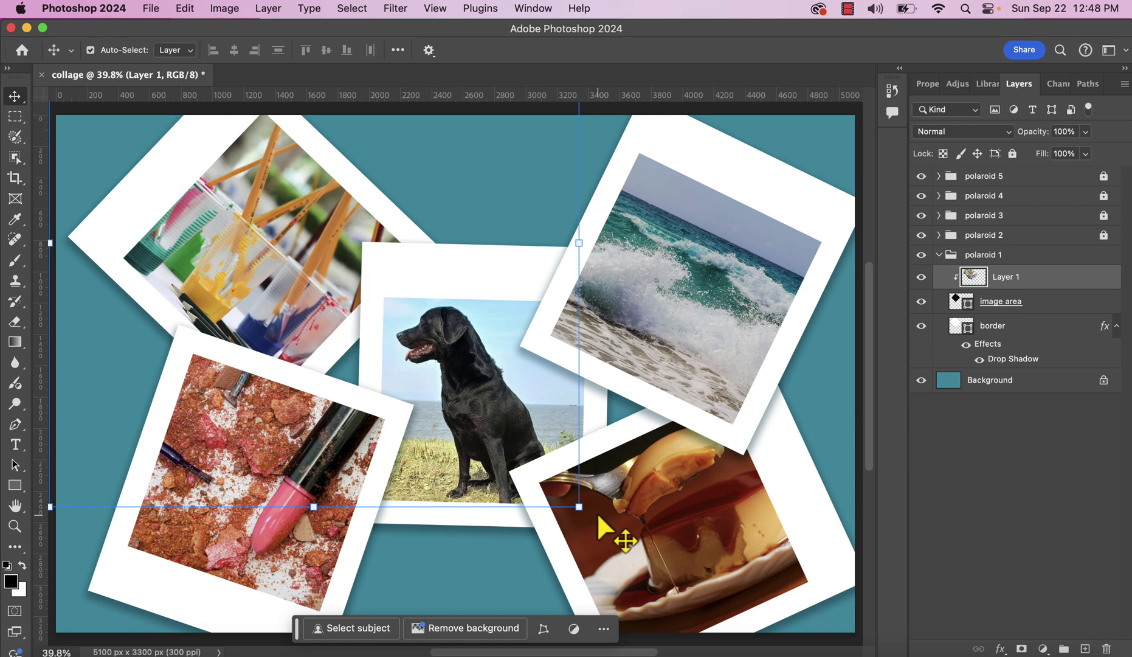
mouse_move(589, 505)
mouse_down()
mouse_move(725, 457)
mouse_move(723, 433)
mouse_up()
key(cmd+t)
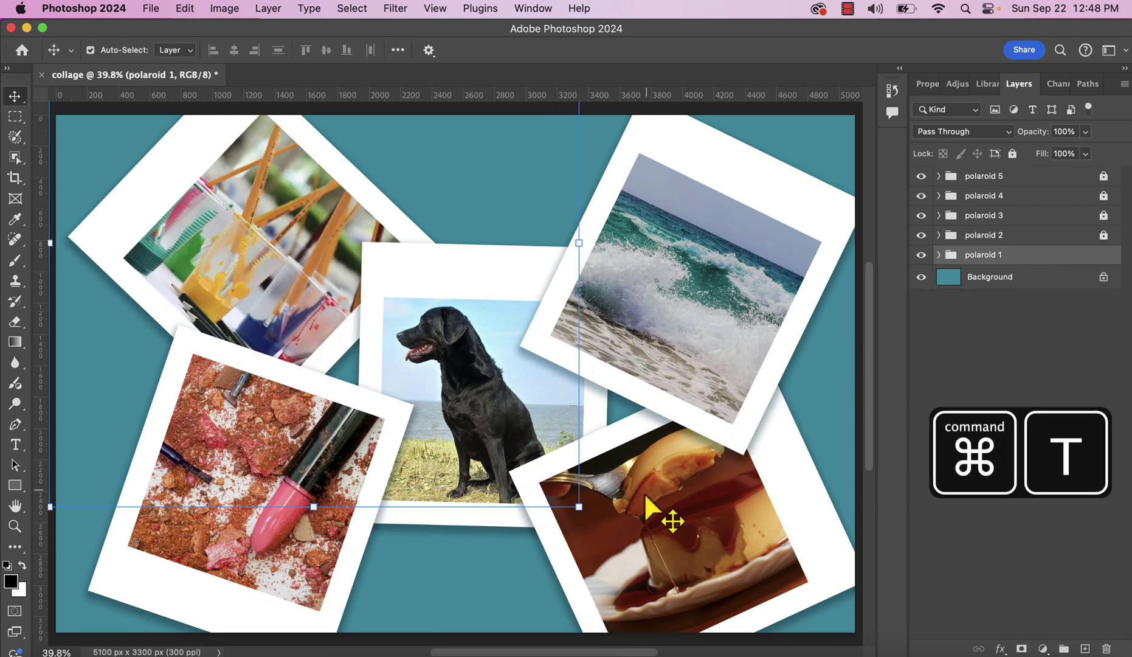
key(super+t)
drag(588, 518, 589, 456)
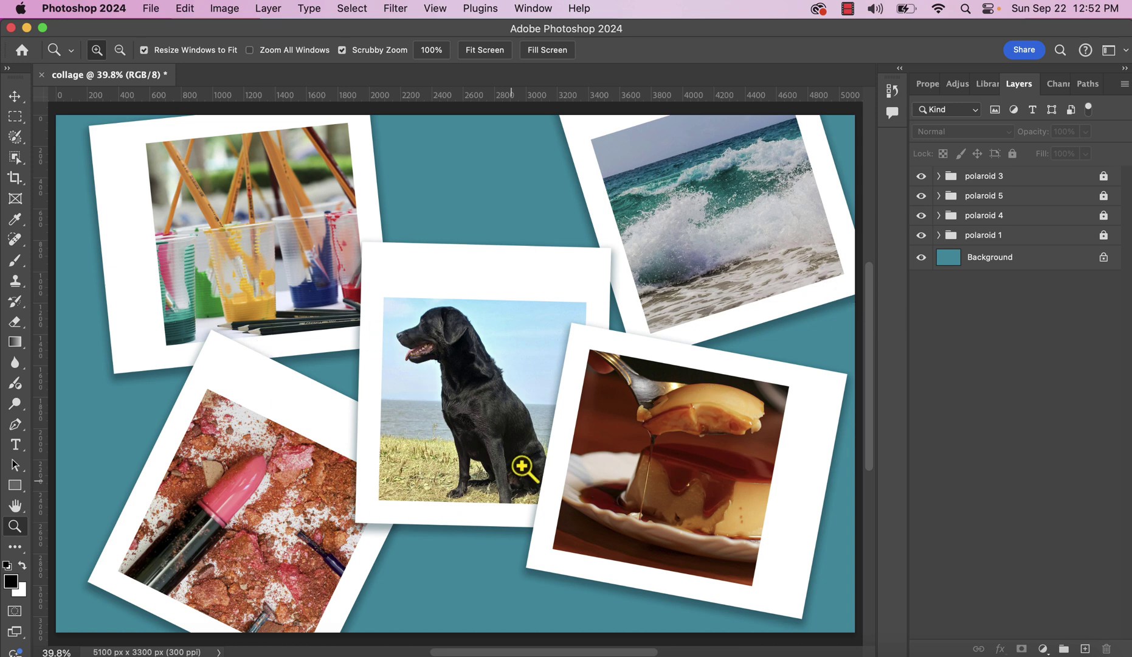
Convert the locked Background into the editable Layer 0
click(1065, 261)
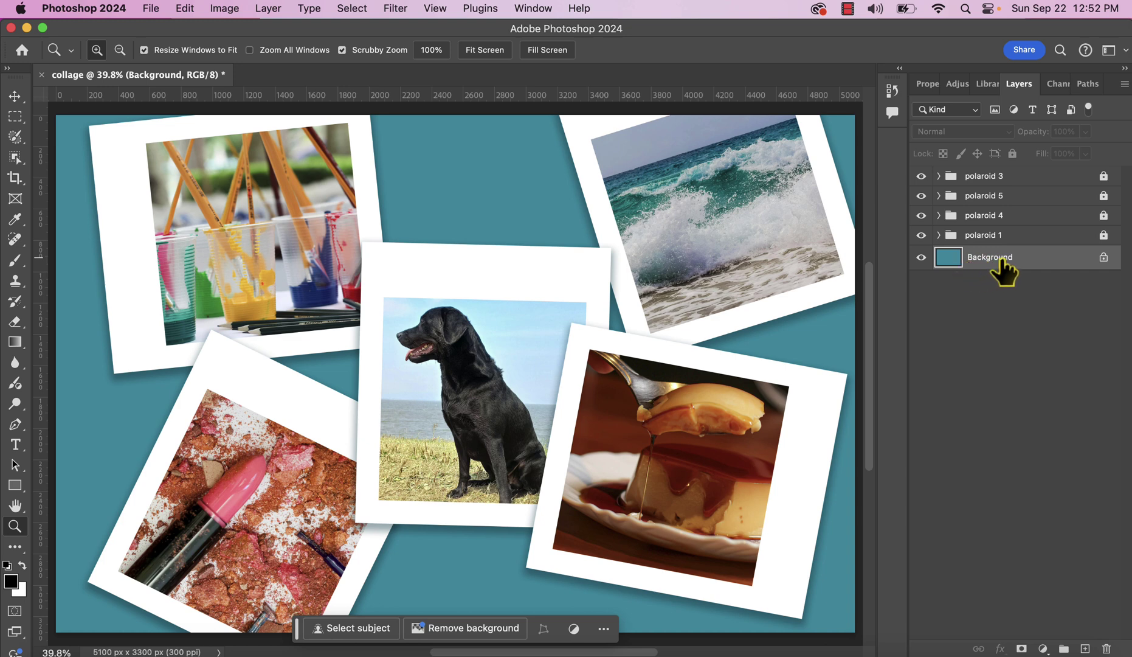
double_click(950, 258)
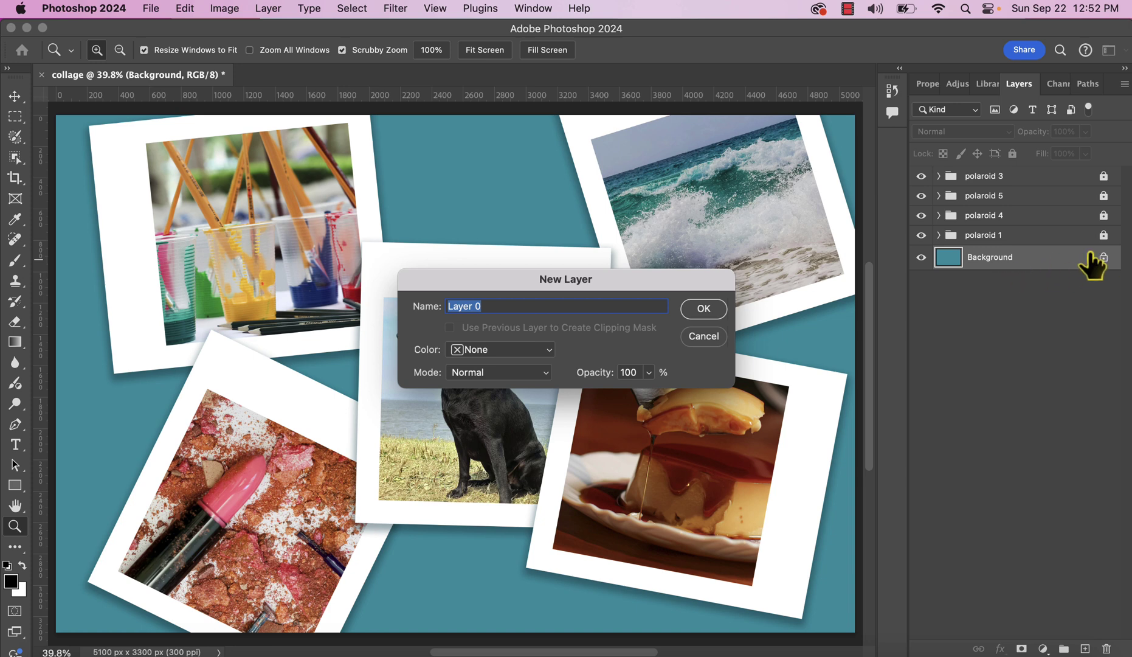
click(705, 310)
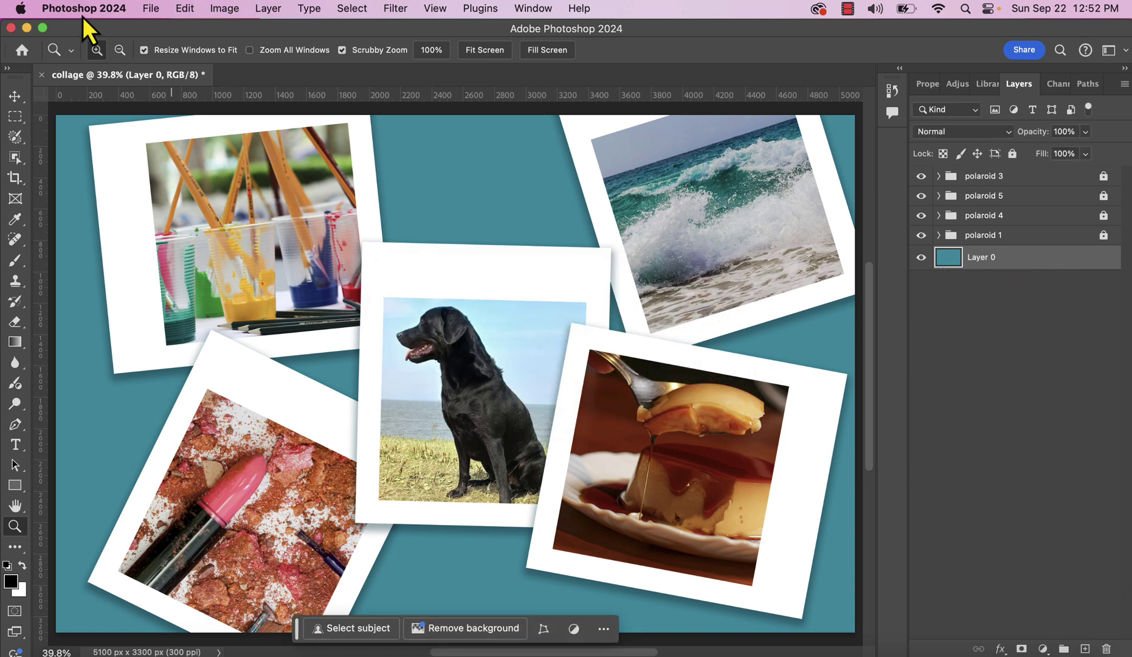
Open Edit > Fill with a custom Color and try red tones in the picker
click(184, 8)
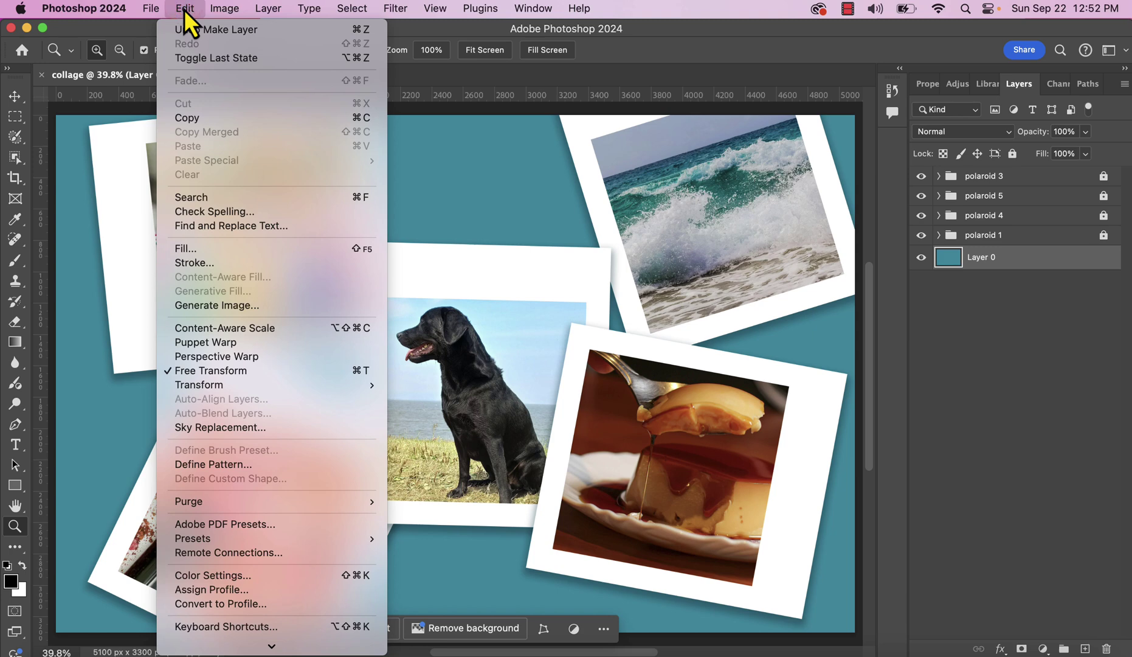
click(187, 248)
click(581, 251)
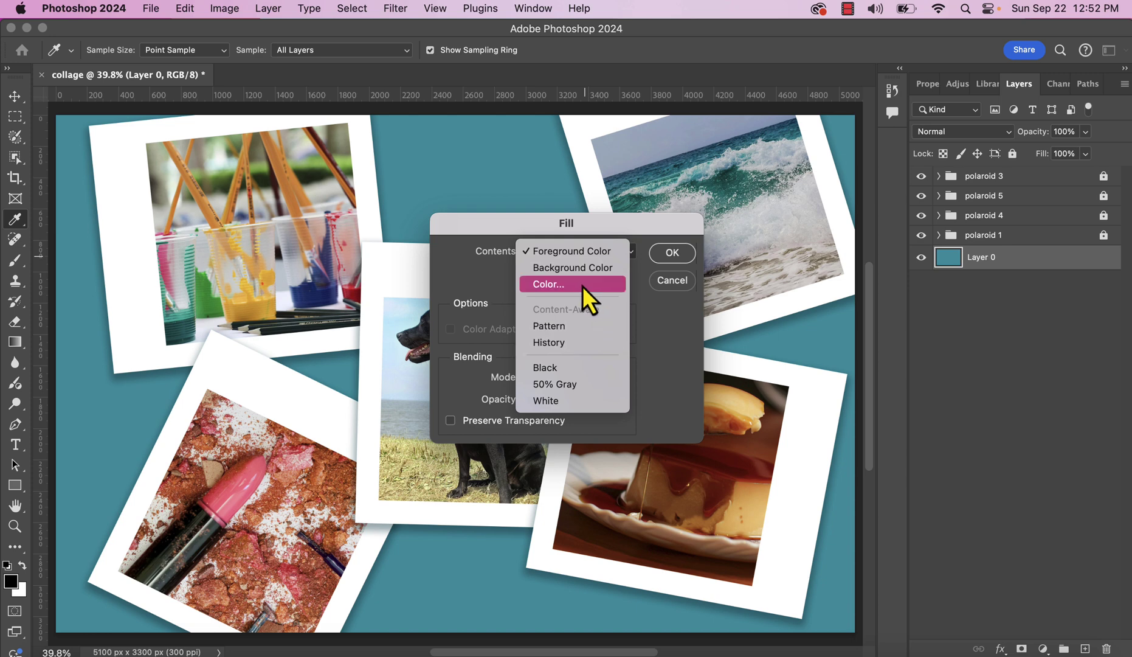
click(561, 284)
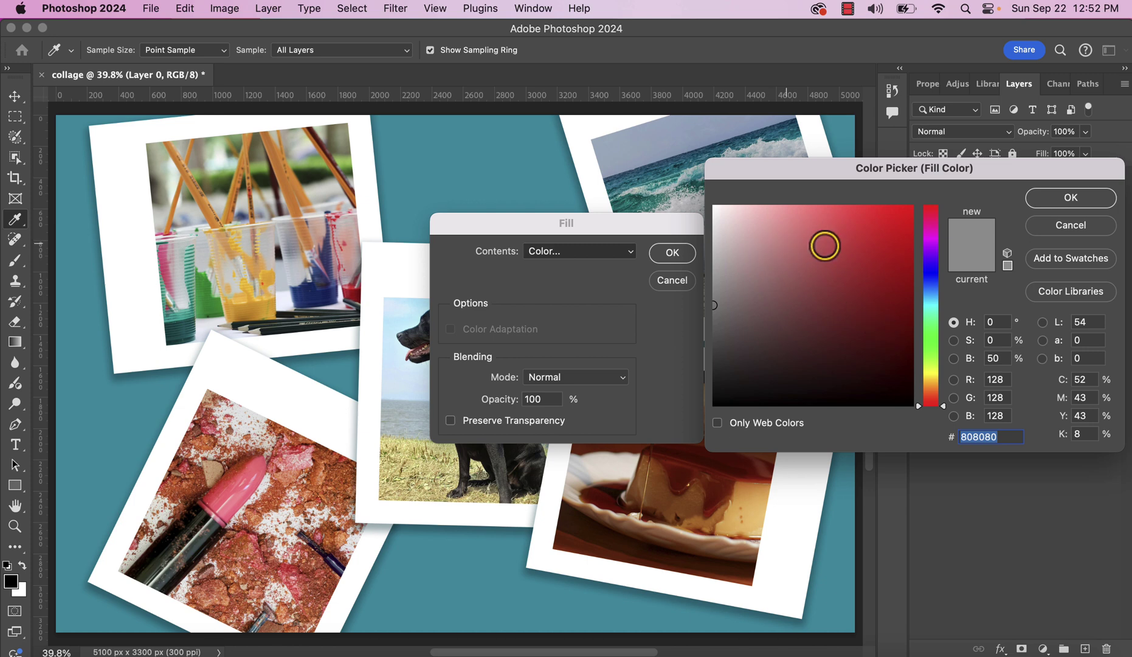
click(869, 259)
click(849, 229)
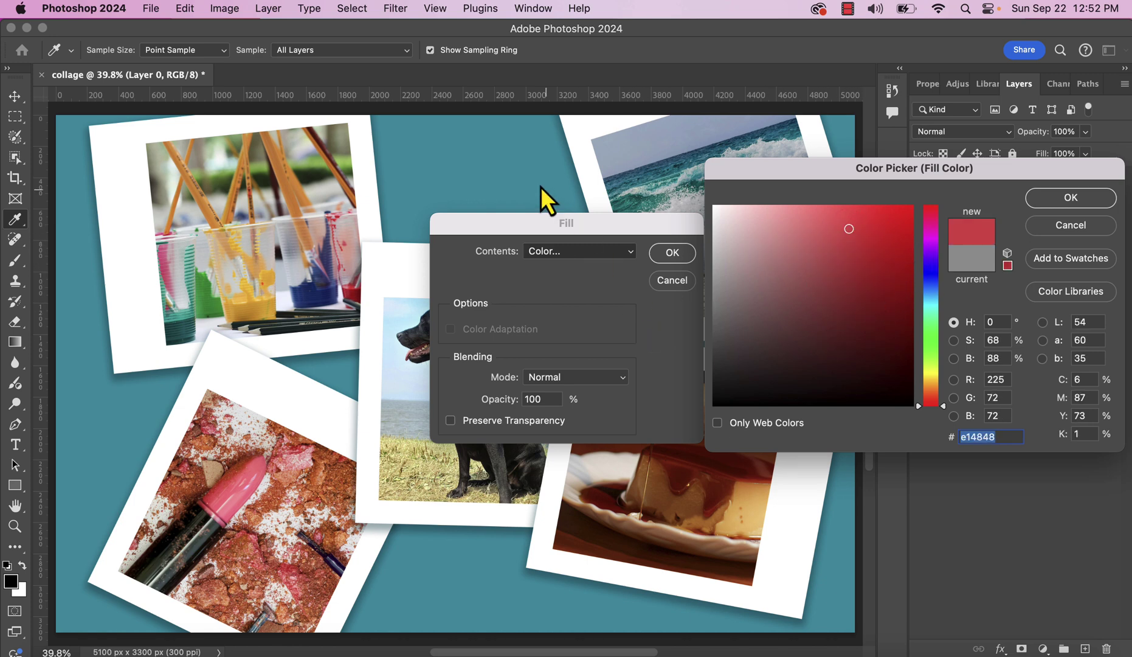
Sample the dog photo's pale sky blue (b2ebfc) and fill Layer 0 with it
click(622, 159)
click(694, 127)
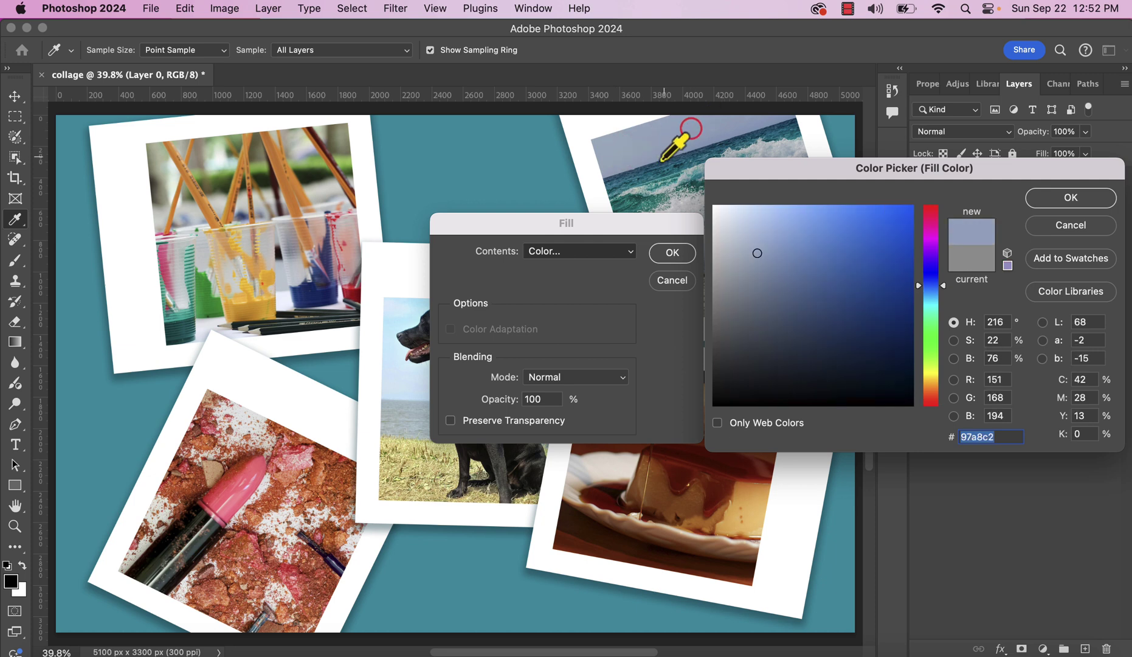
click(663, 182)
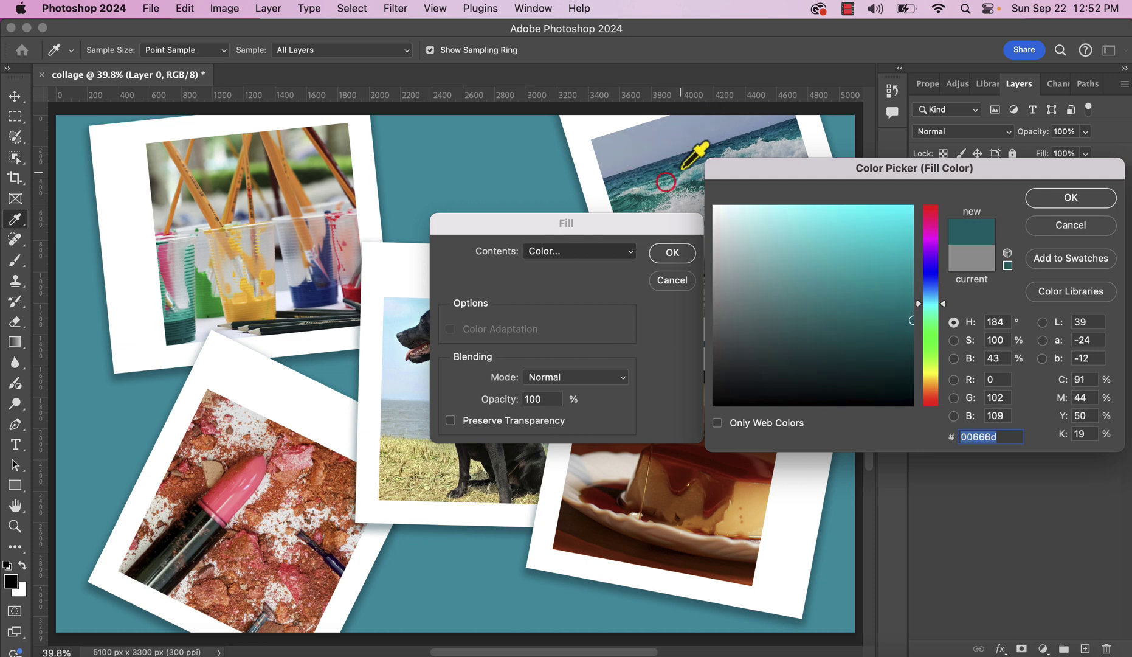
click(675, 161)
click(664, 146)
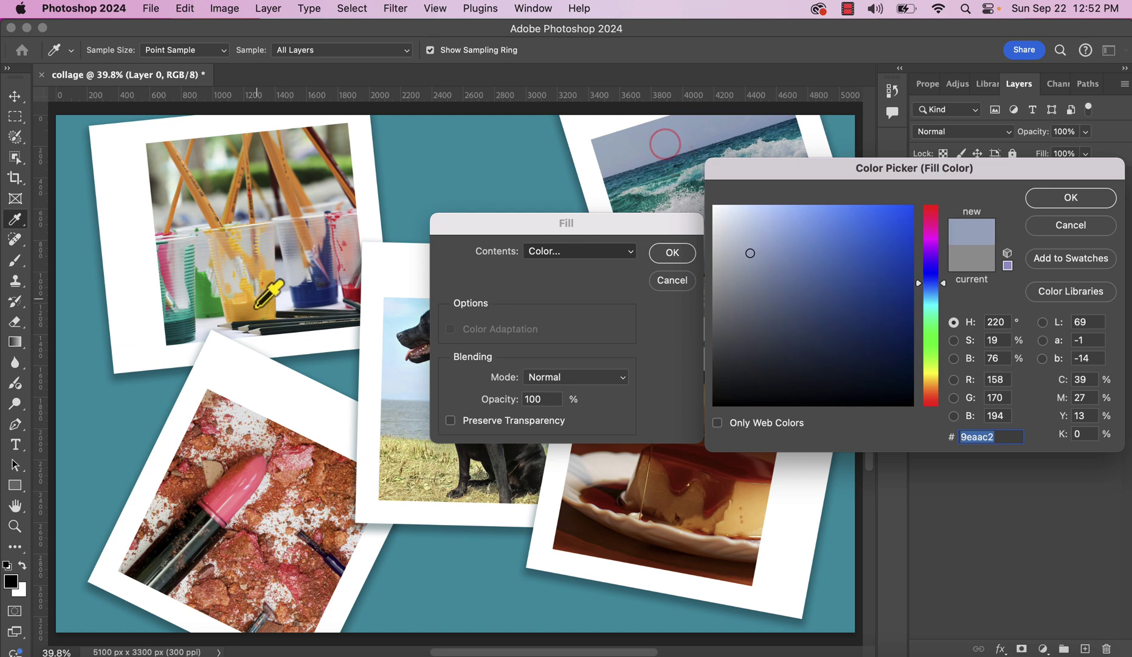
click(255, 309)
click(439, 475)
click(398, 419)
click(398, 363)
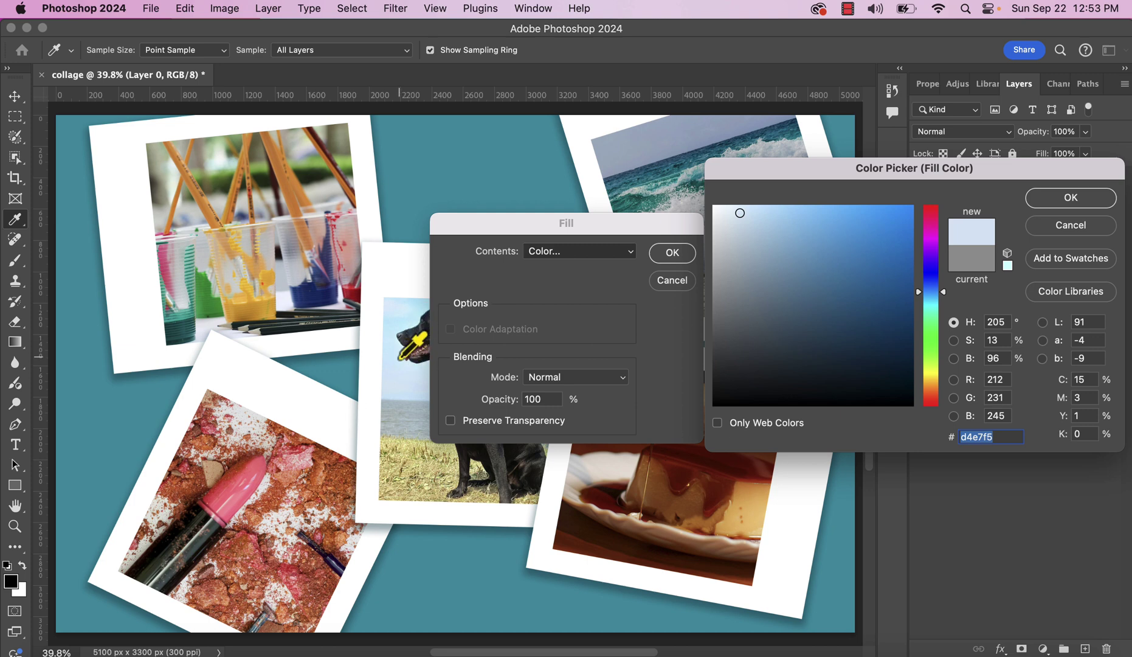
click(398, 319)
click(419, 306)
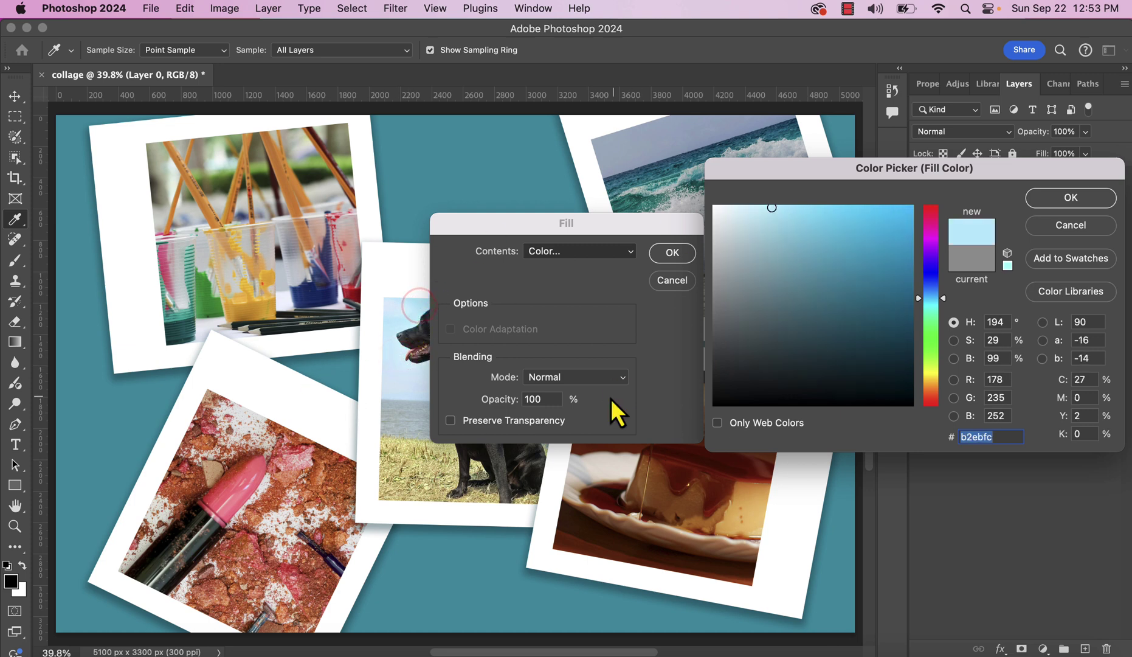
click(1053, 205)
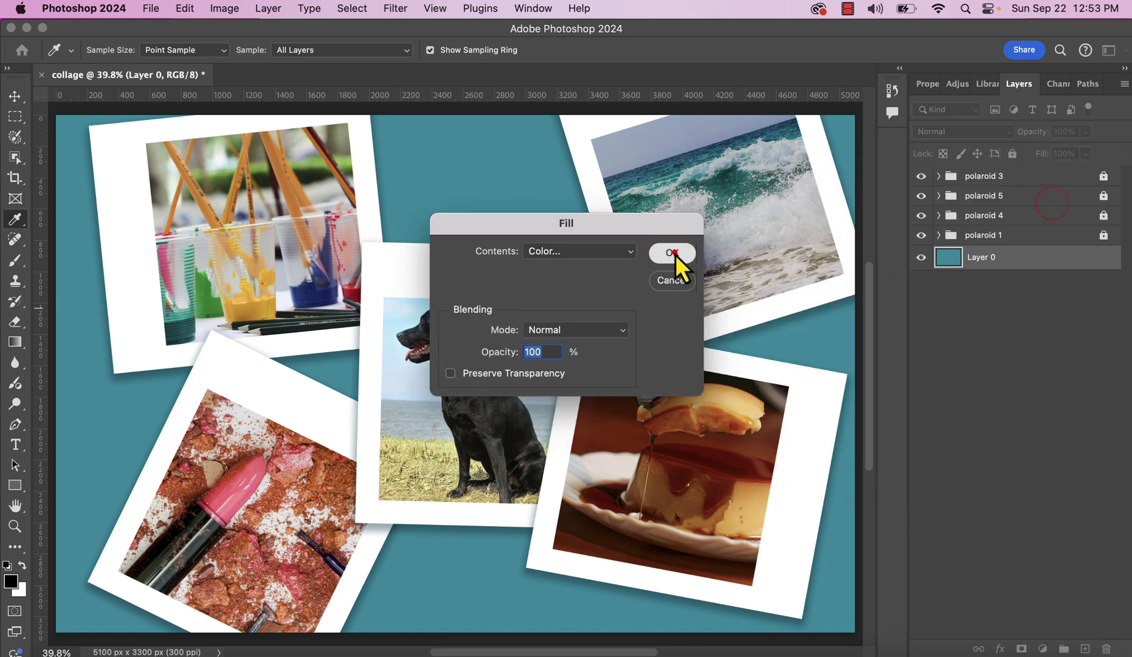
click(674, 254)
key(z)
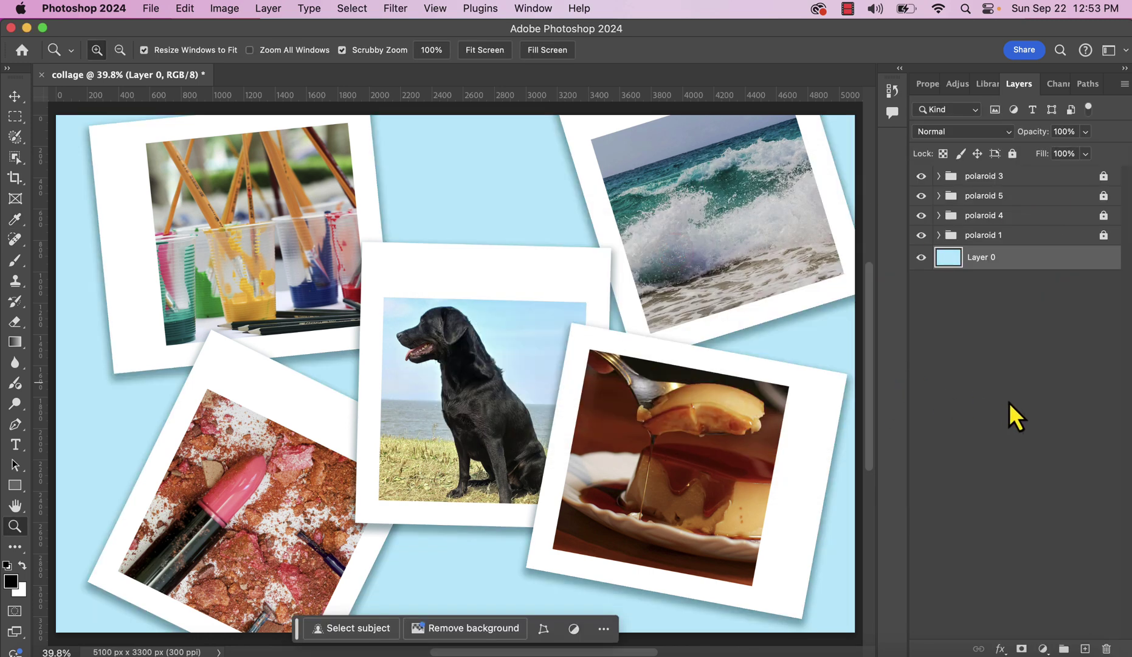
Deselect Layer 0 and open File > Export > Export As with the PNG format list showing
click(1010, 404)
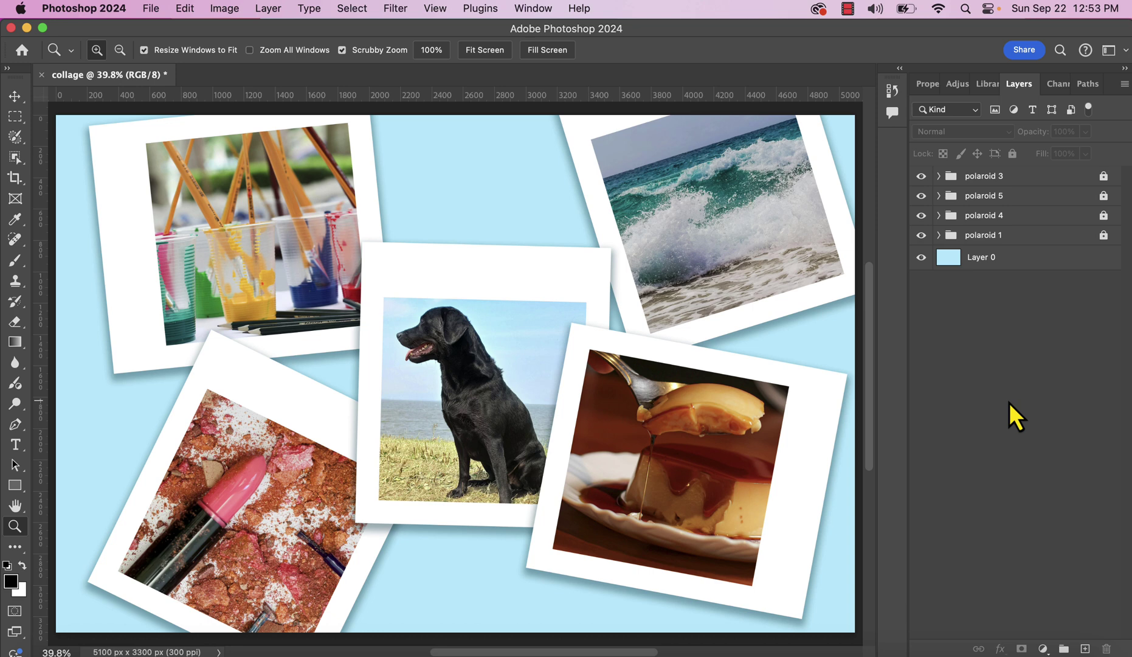
click(157, 10)
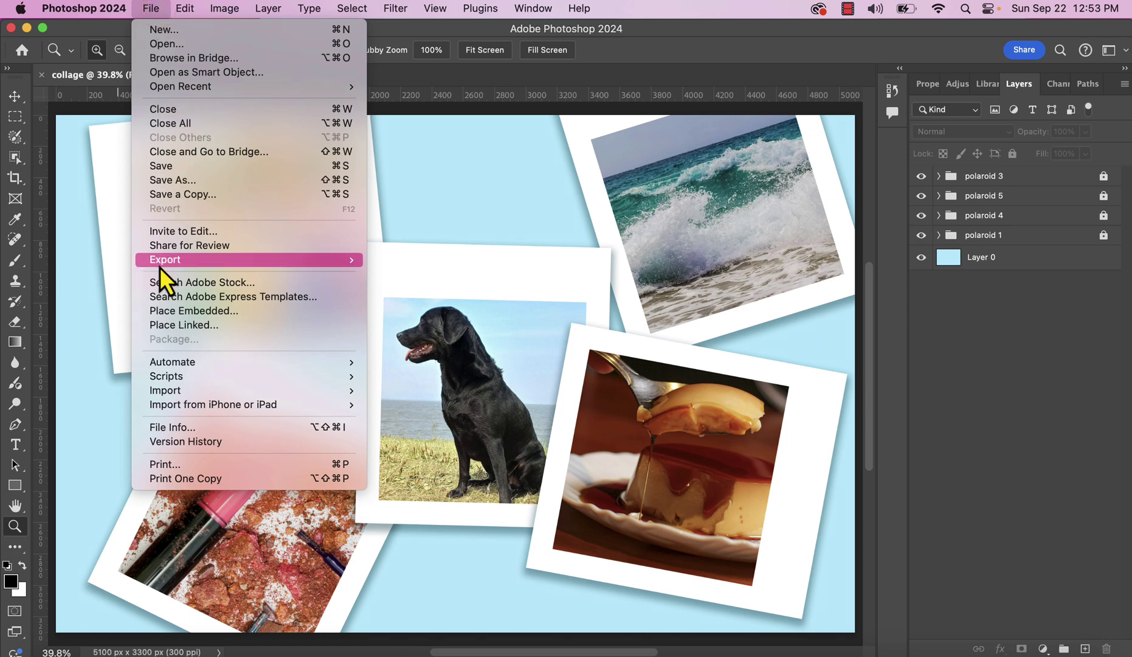
mouse_move(160, 261)
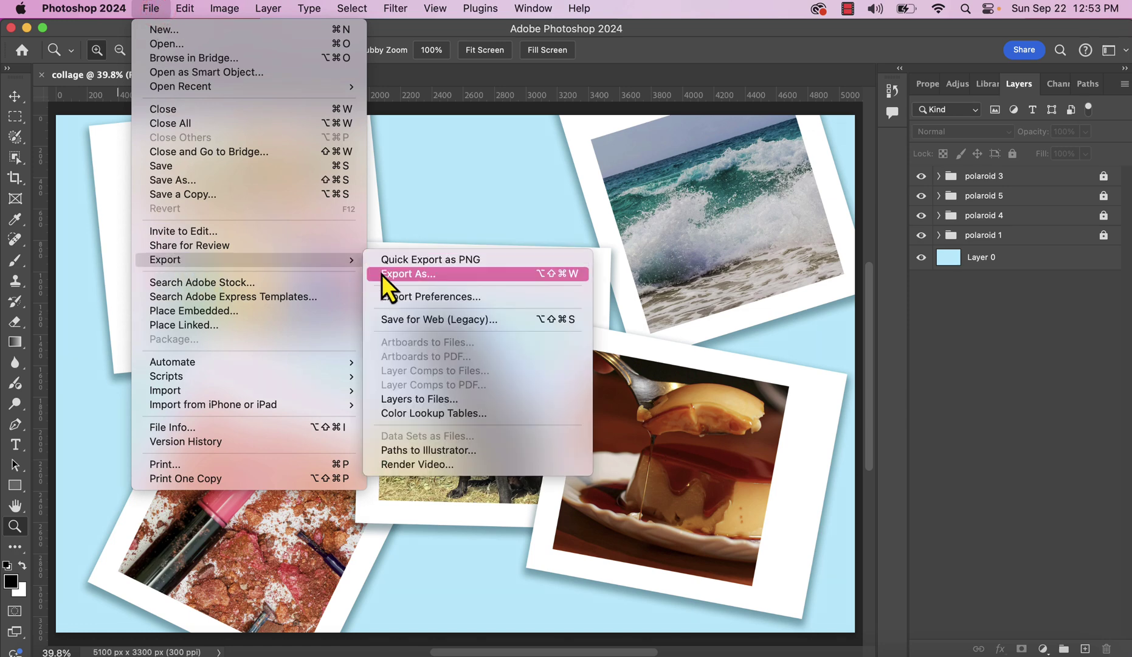
click(382, 275)
click(882, 126)
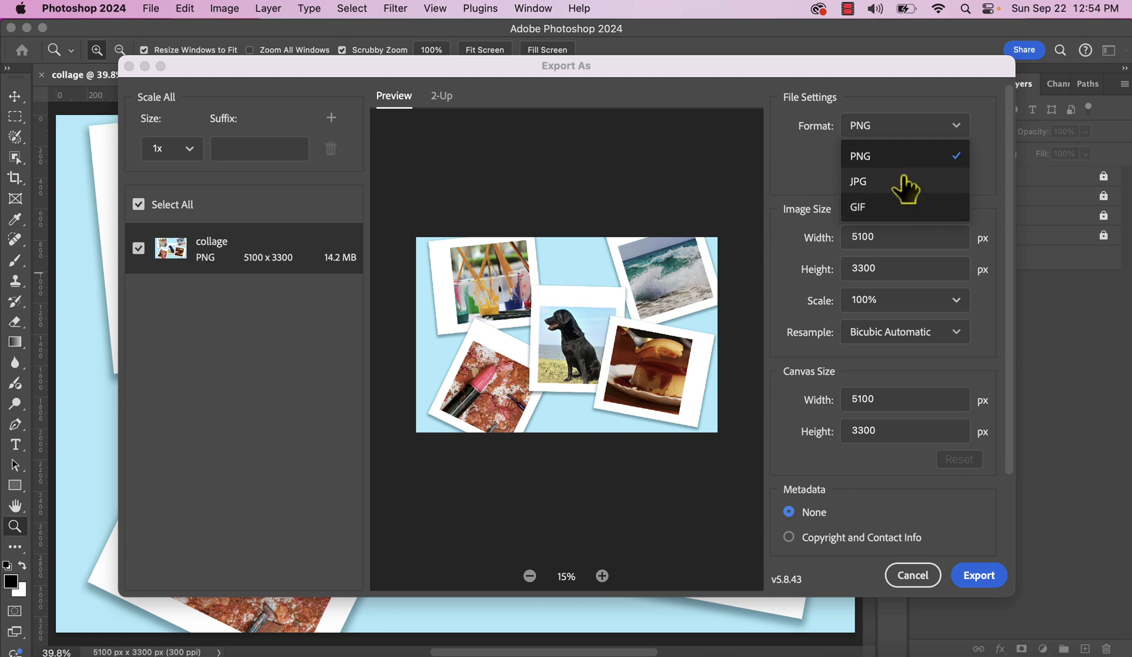
Save the PNG export as 'final polaroid collage' in the Desktop folder
click(870, 159)
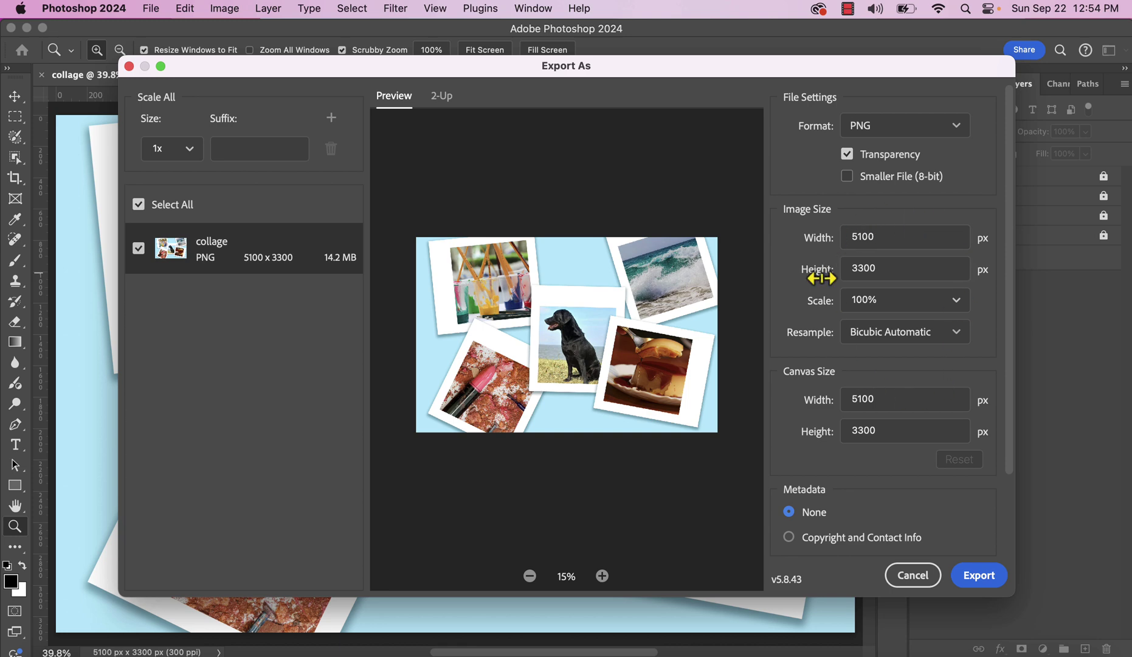
click(987, 574)
key(BackSpace)
text(final )
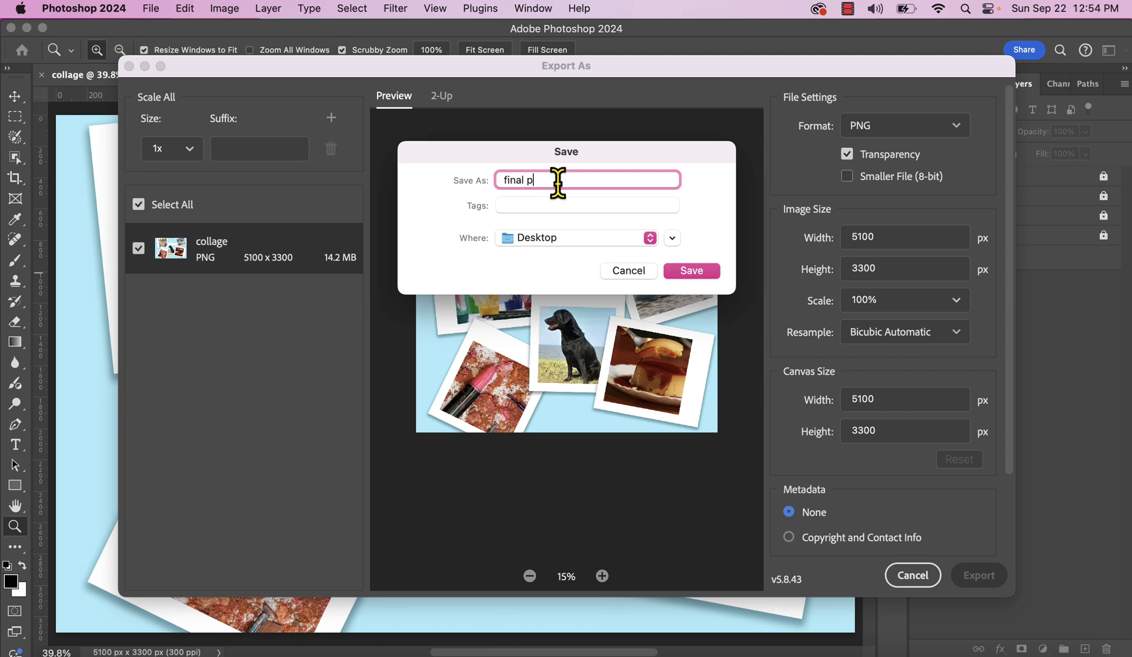
text(polaroid collage)
click(595, 239)
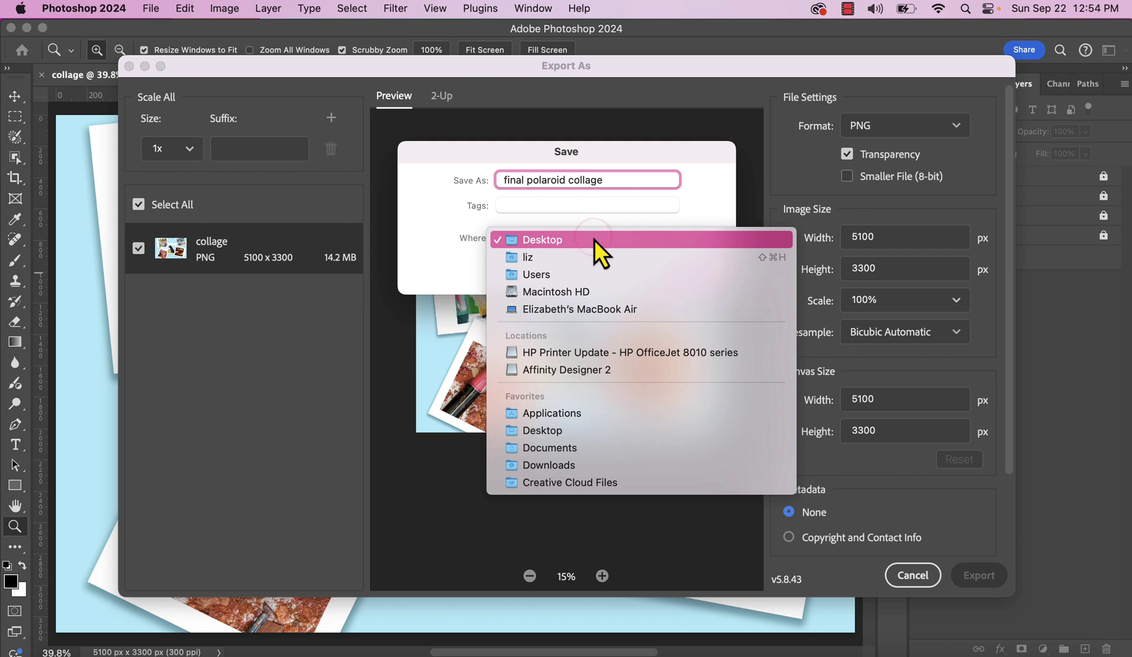
click(594, 239)
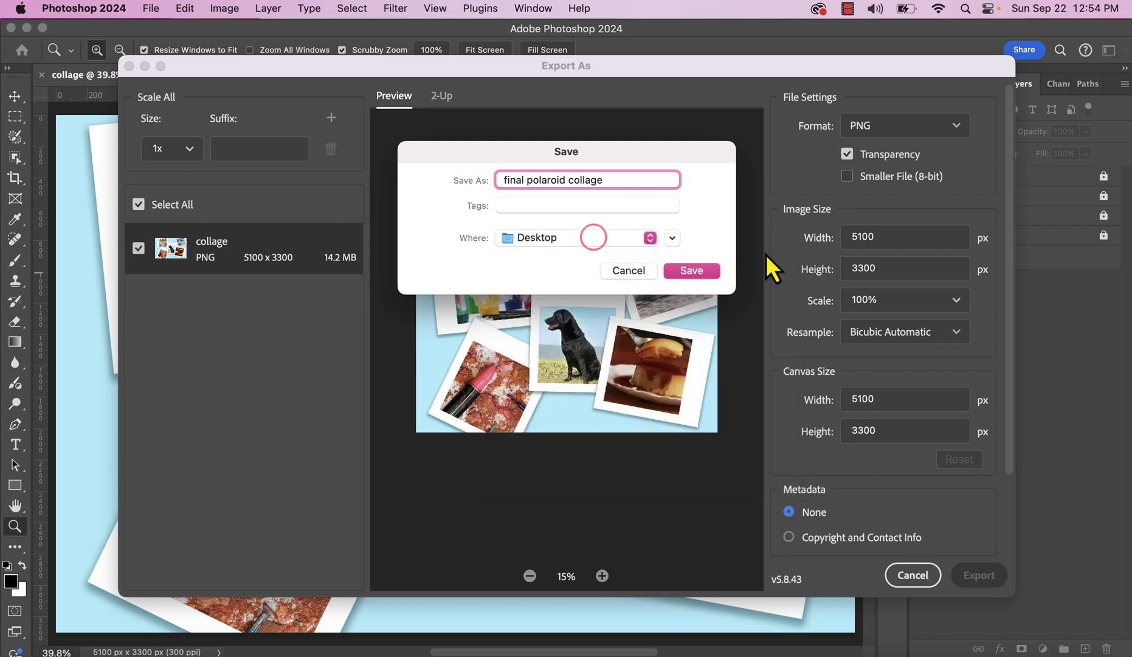
click(698, 272)
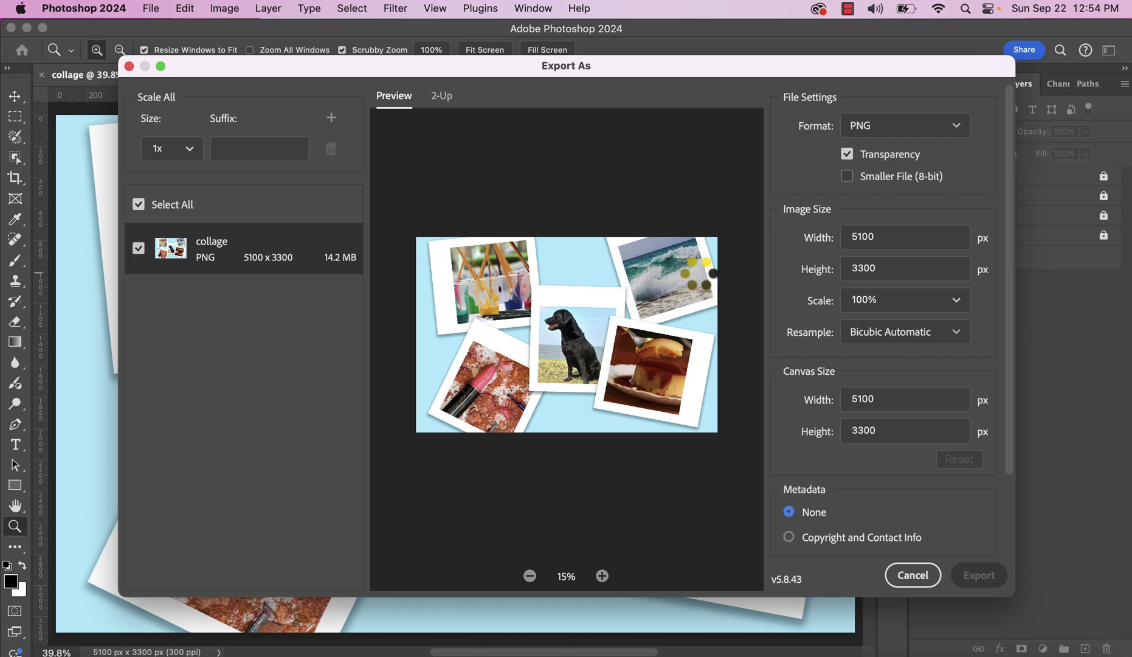